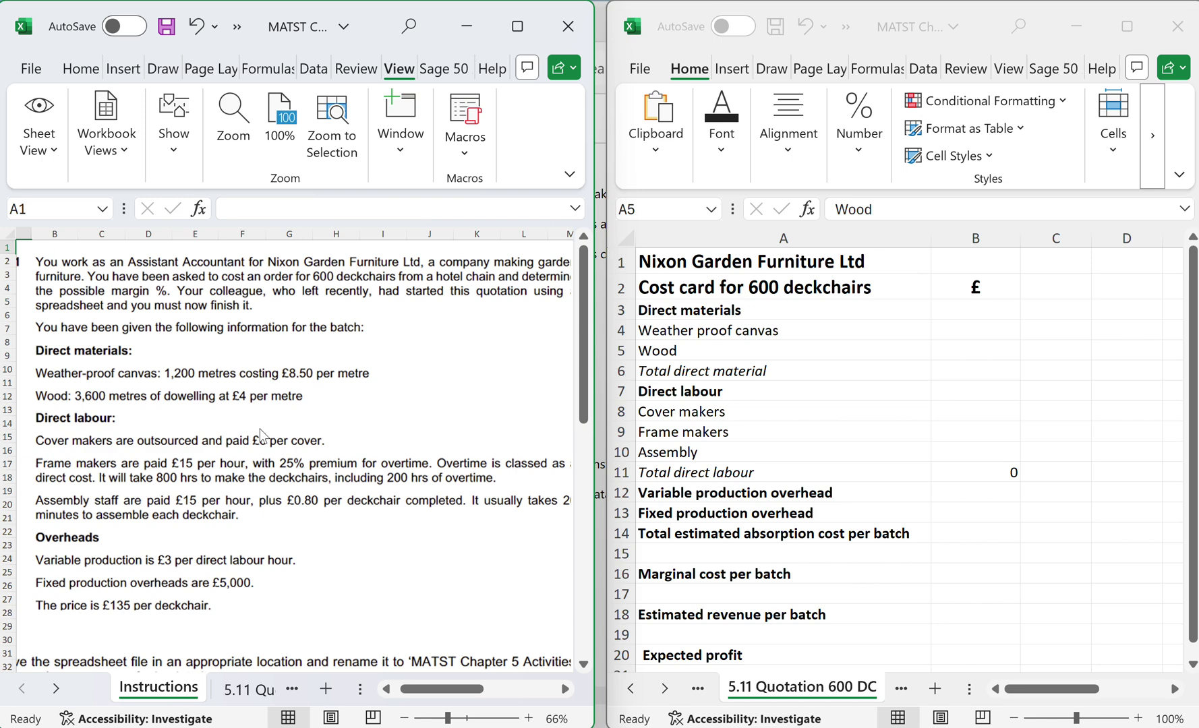
Zoom the Instructions sheet from 66% to 60% and scroll down through the task brief.
left_click(594, 478)
left_click(359, 491)
left_click(404, 718)
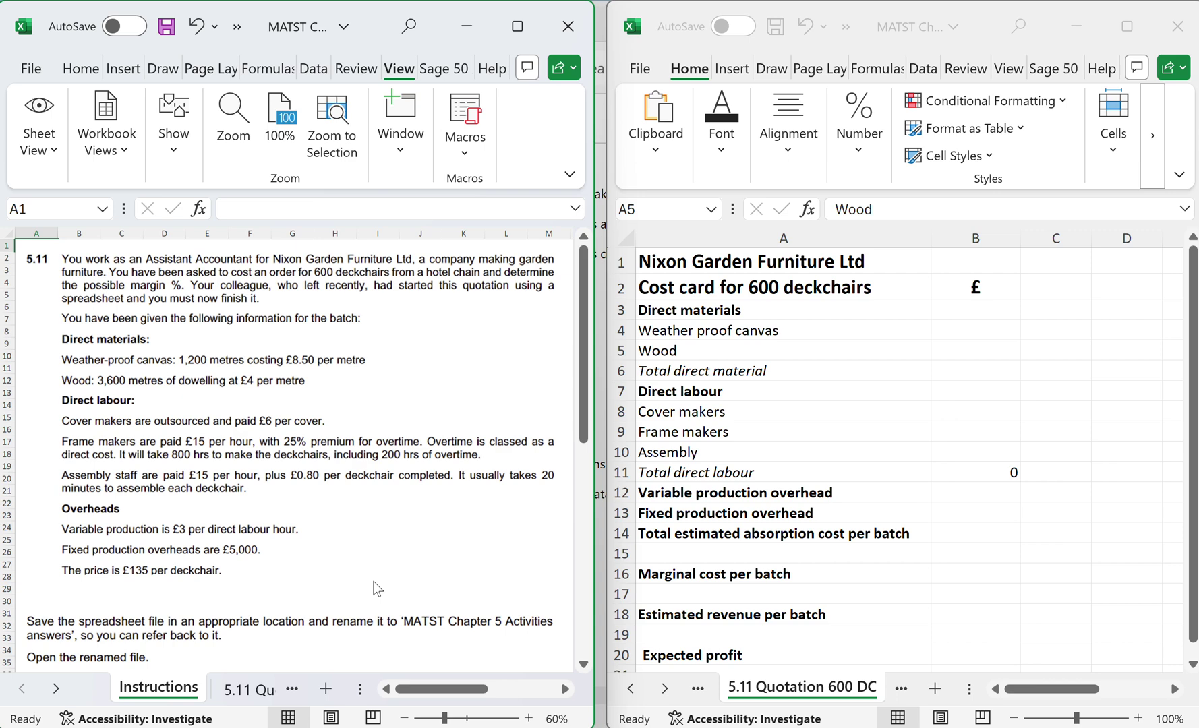
scroll(162, 505, "down", 1)
scroll(159, 499, "down", 2)
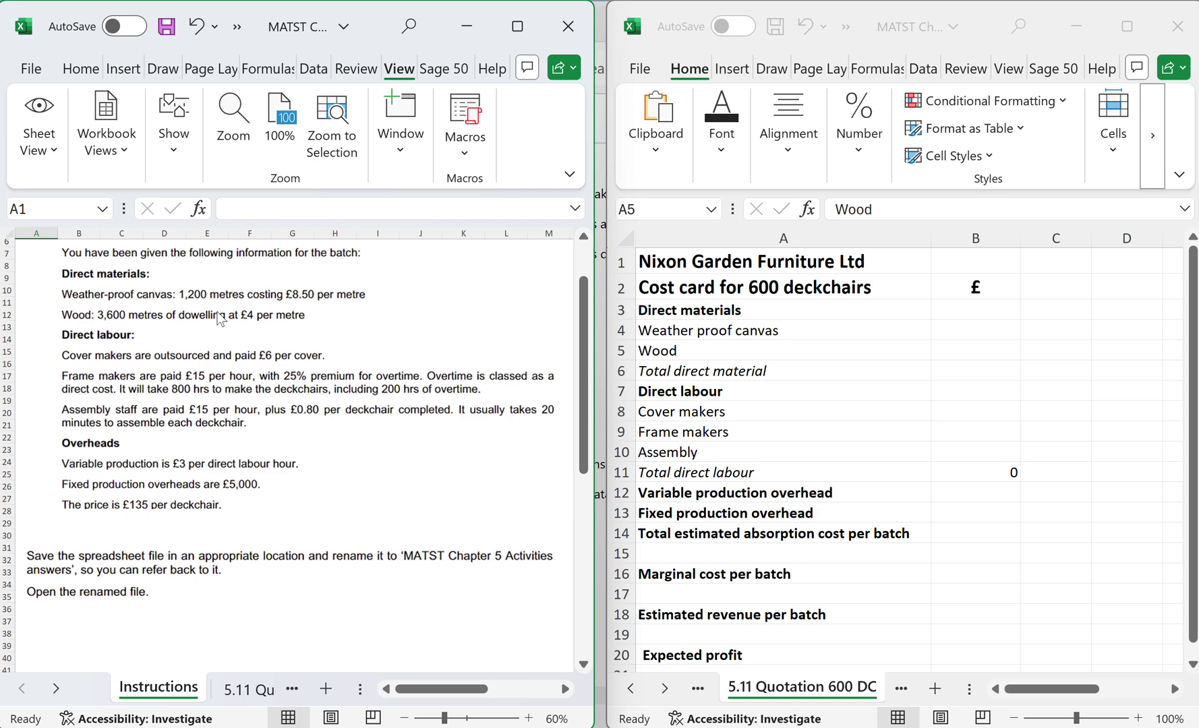
scroll(131, 421, "down", 2)
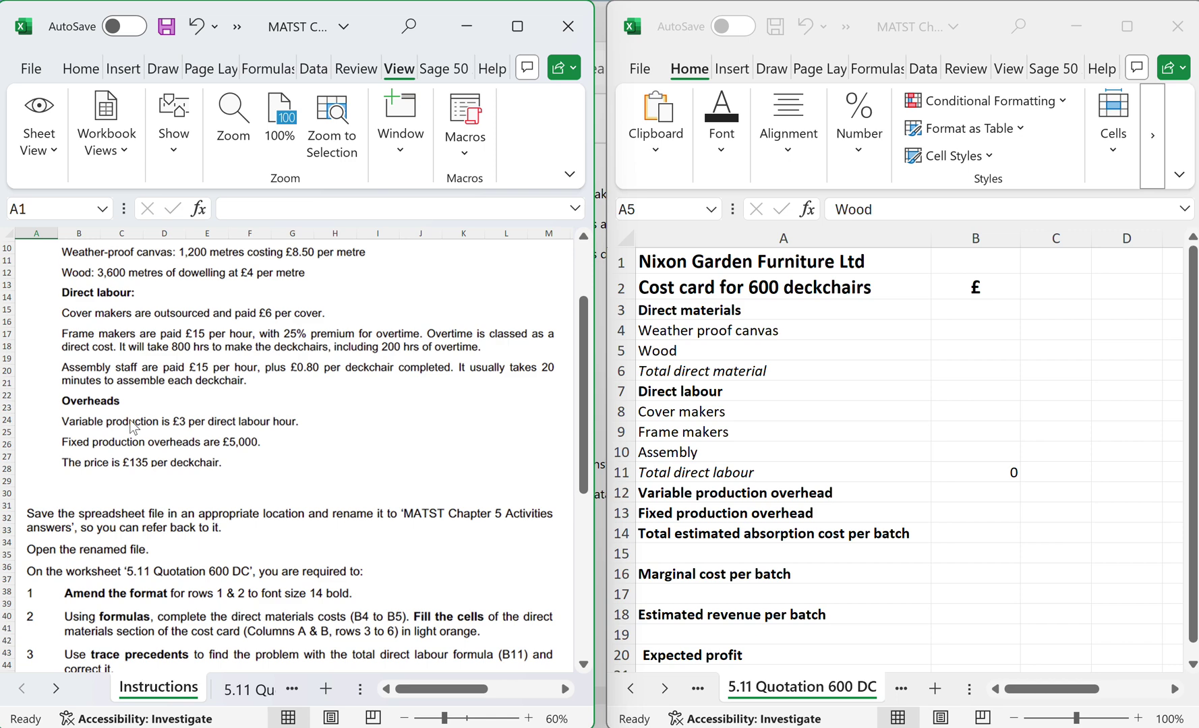
scroll(129, 420, "down", 1)
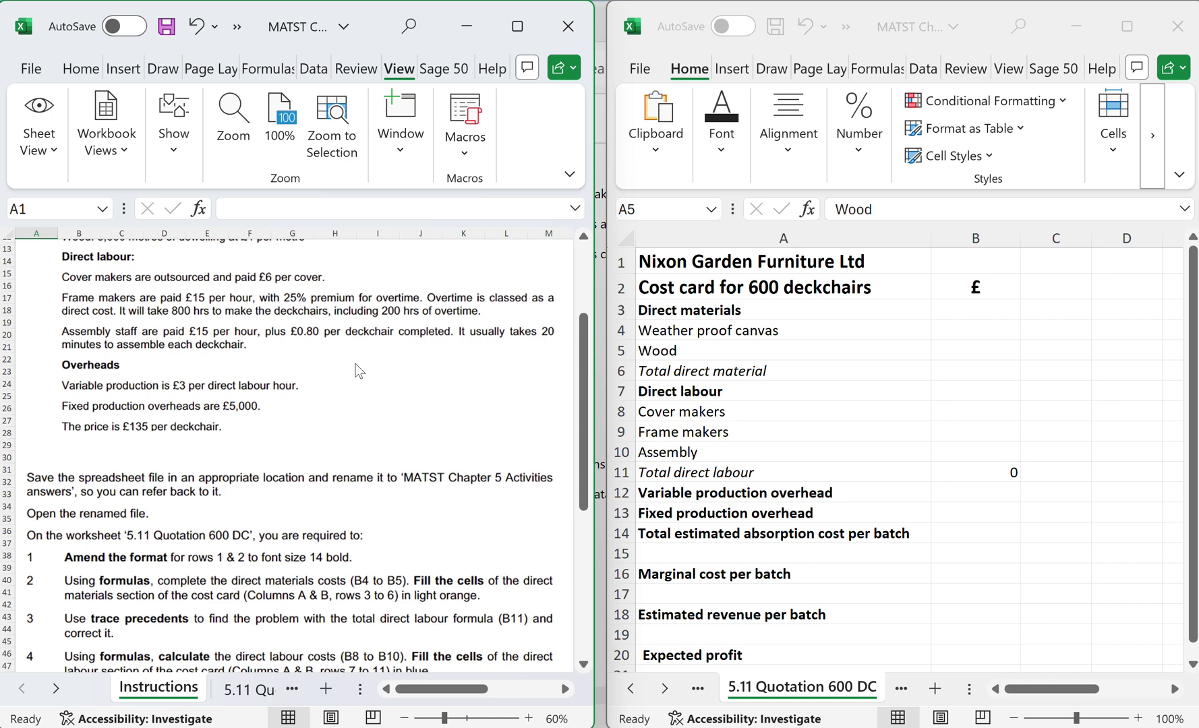
scroll(84, 334, "down", 3)
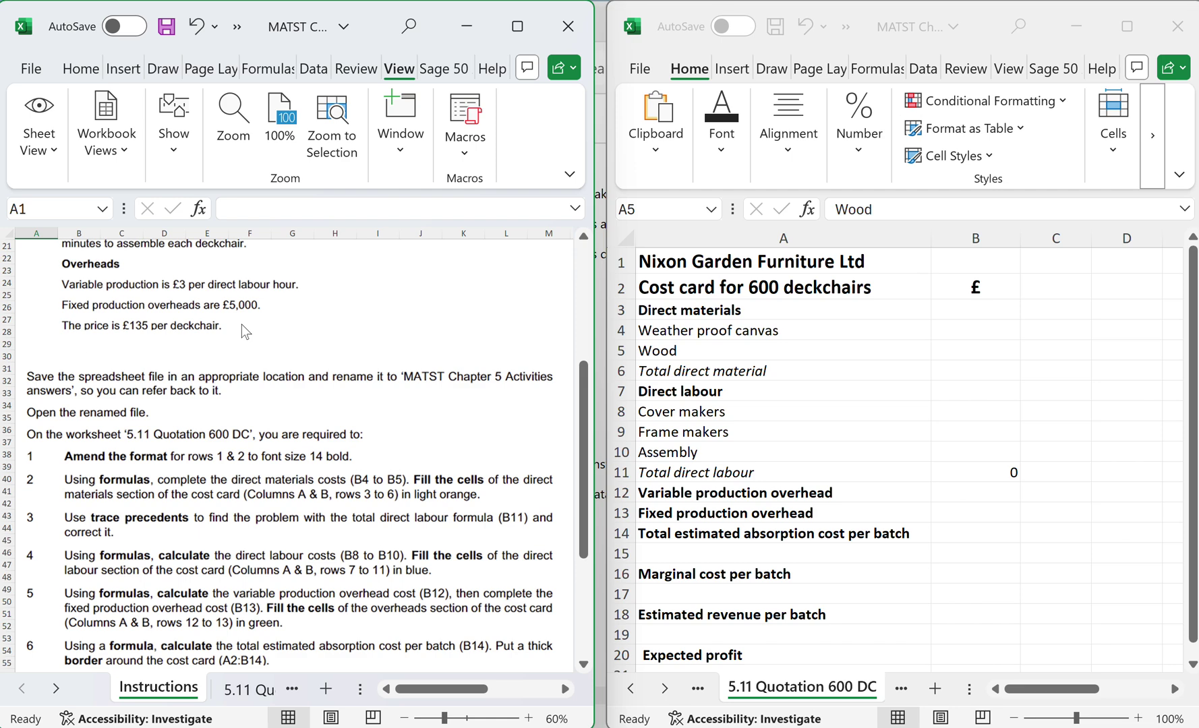
scroll(212, 370, "down", 2)
scroll(215, 370, "down", 1)
scroll(213, 369, "down", 1)
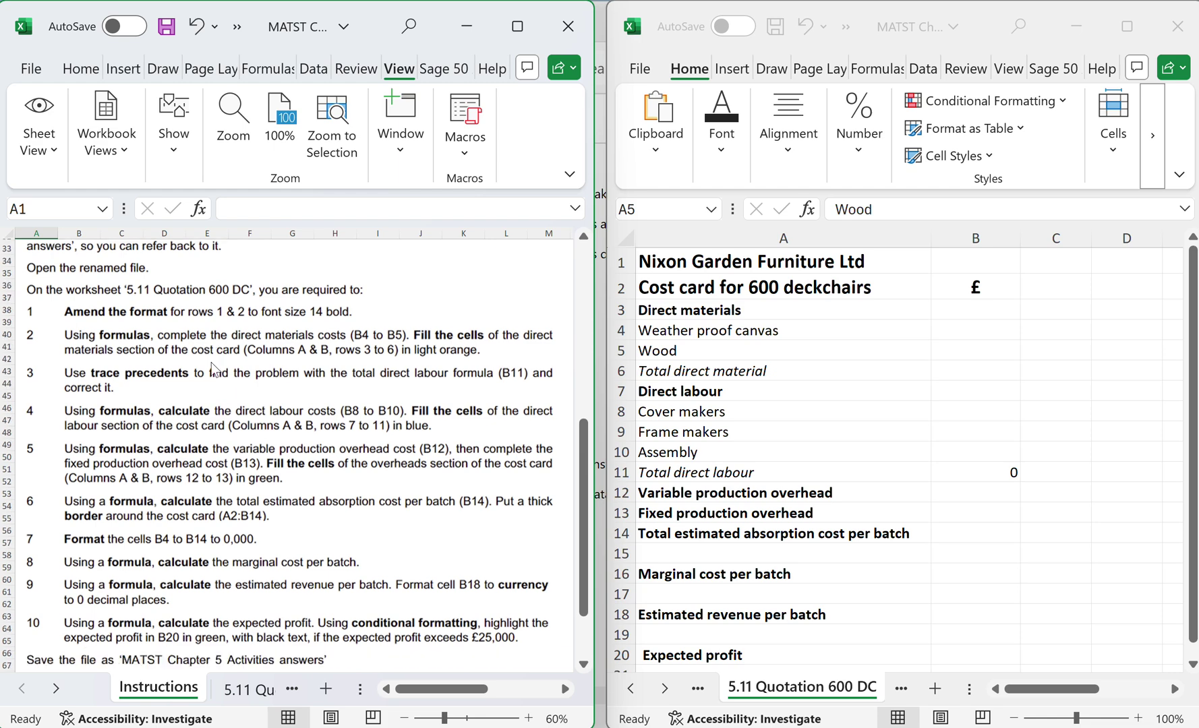
scroll(213, 369, "down", 1)
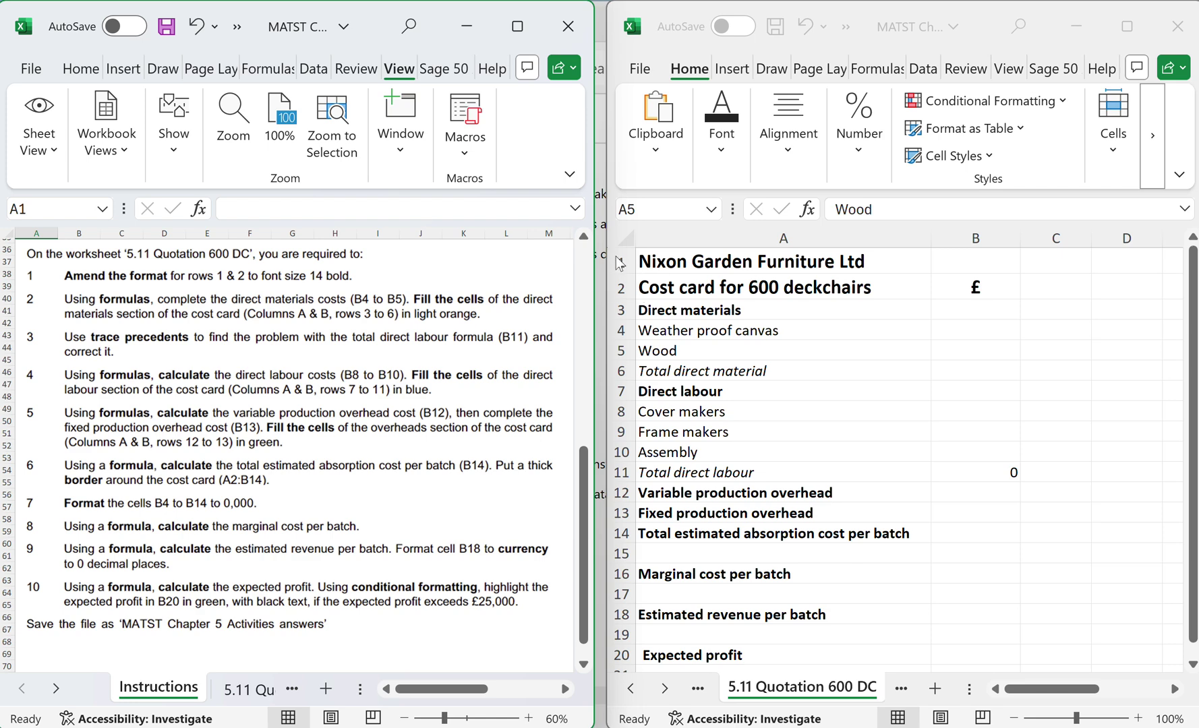
mouse_move(621, 262)
left_mouse_down()
mouse_move(622, 299)
mouse_move(612, 271)
left_mouse_up()
key("ctrl+z")
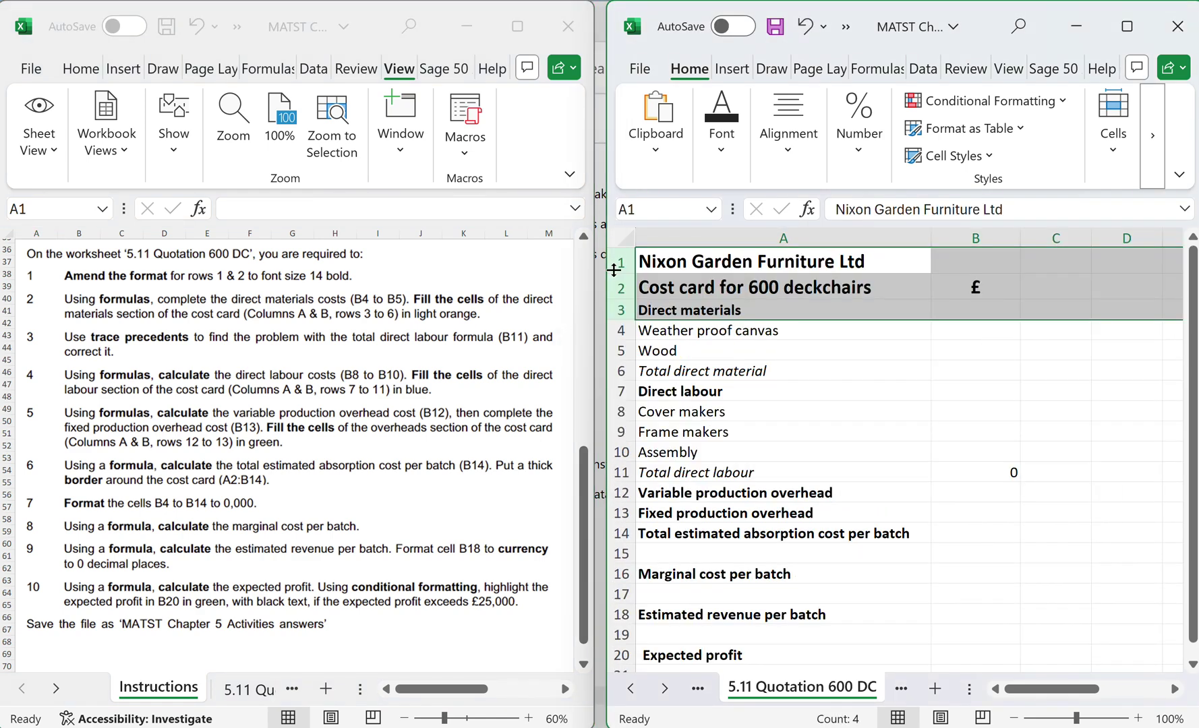
left_click_drag(621, 262, 619, 279)
left_click(722, 121)
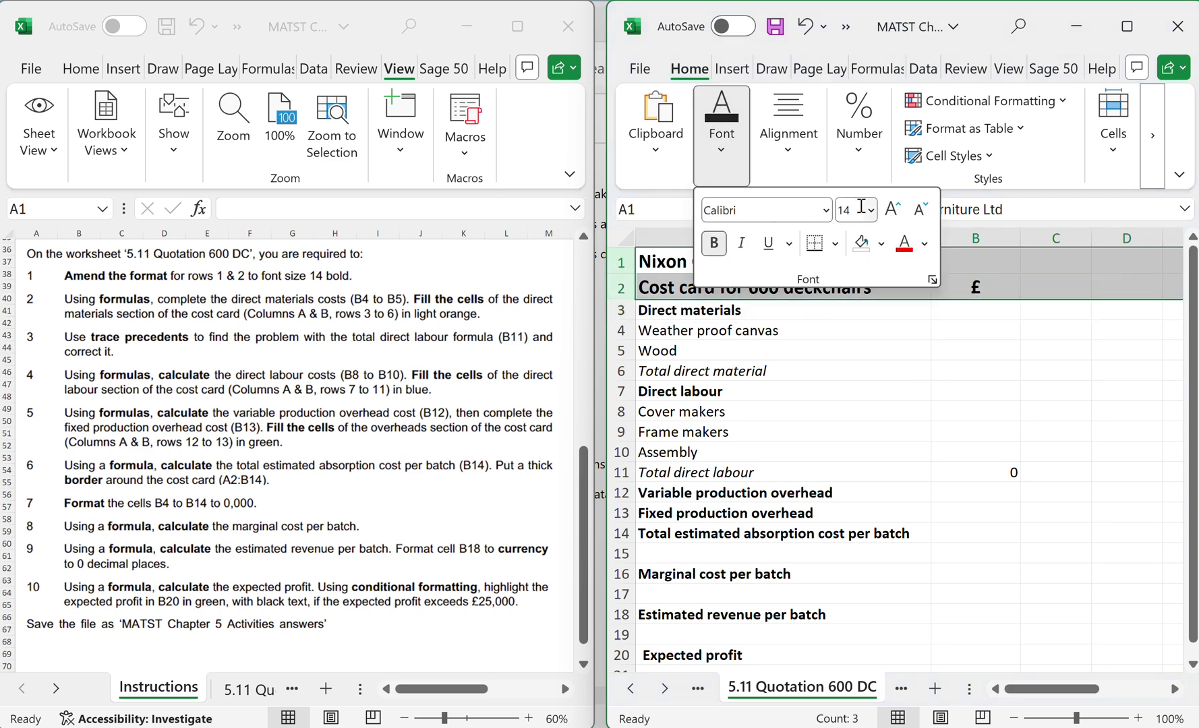
left_click(759, 452)
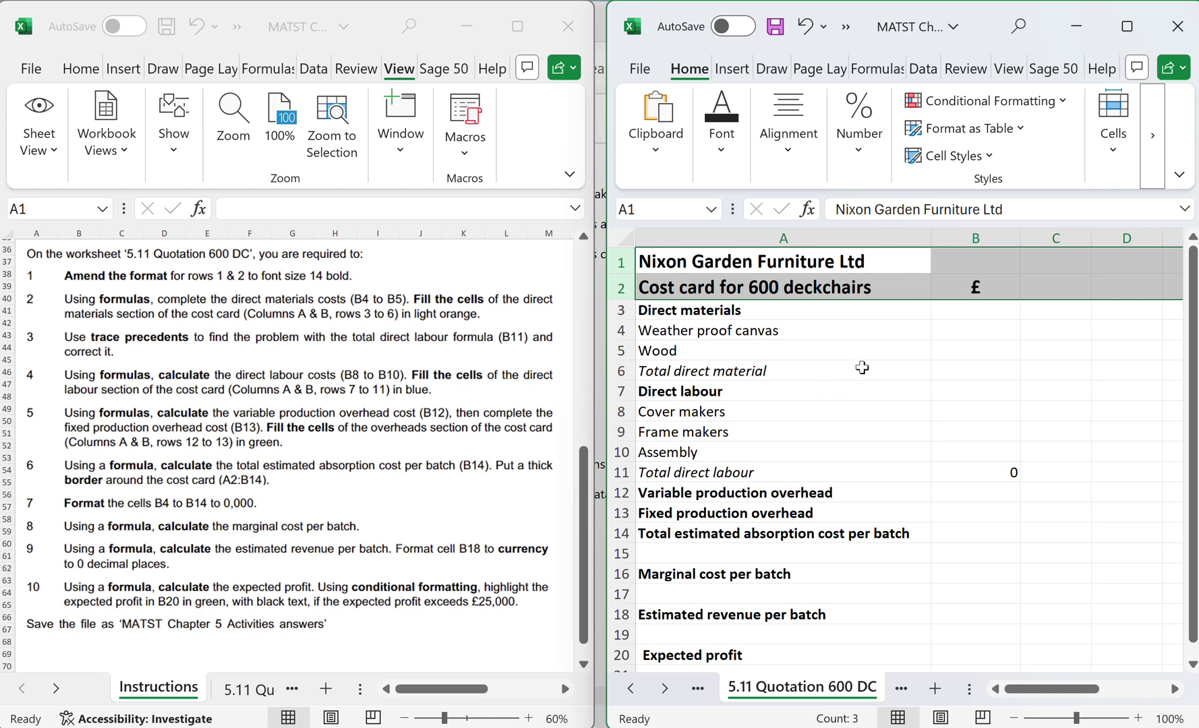
left_click(951, 309)
left_click(572, 310)
scroll(278, 390, "up", 11)
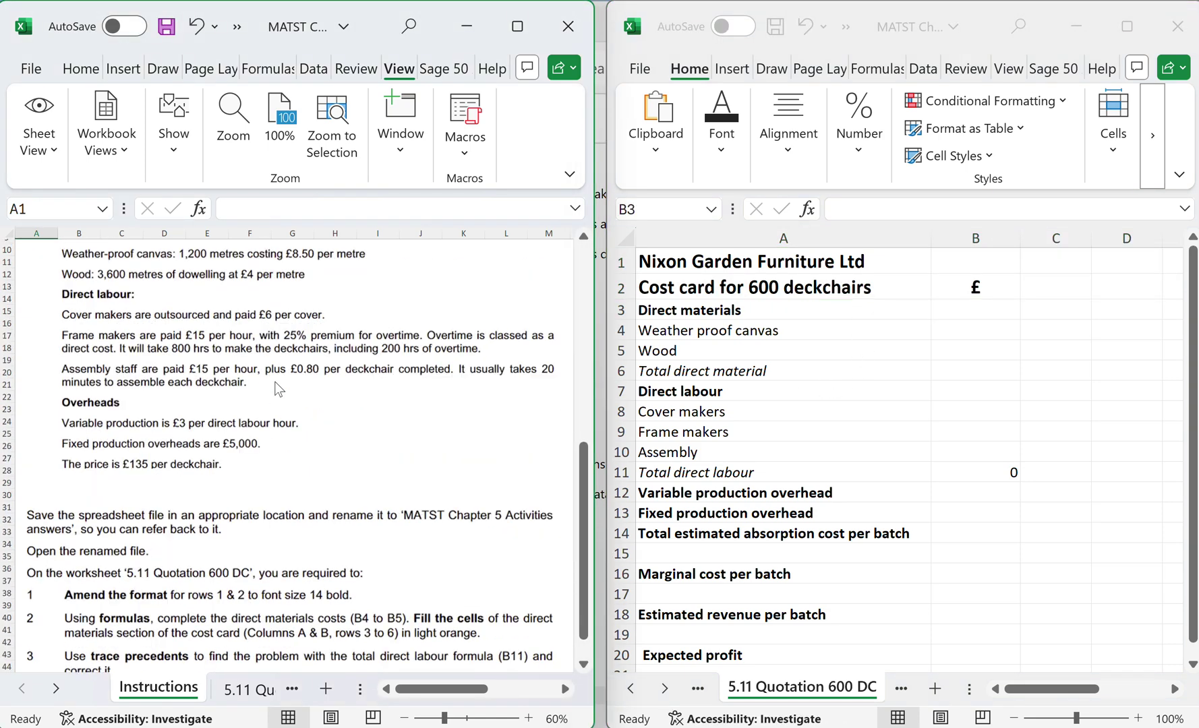
scroll(279, 390, "up", 1)
scroll(279, 390, "down", 2)
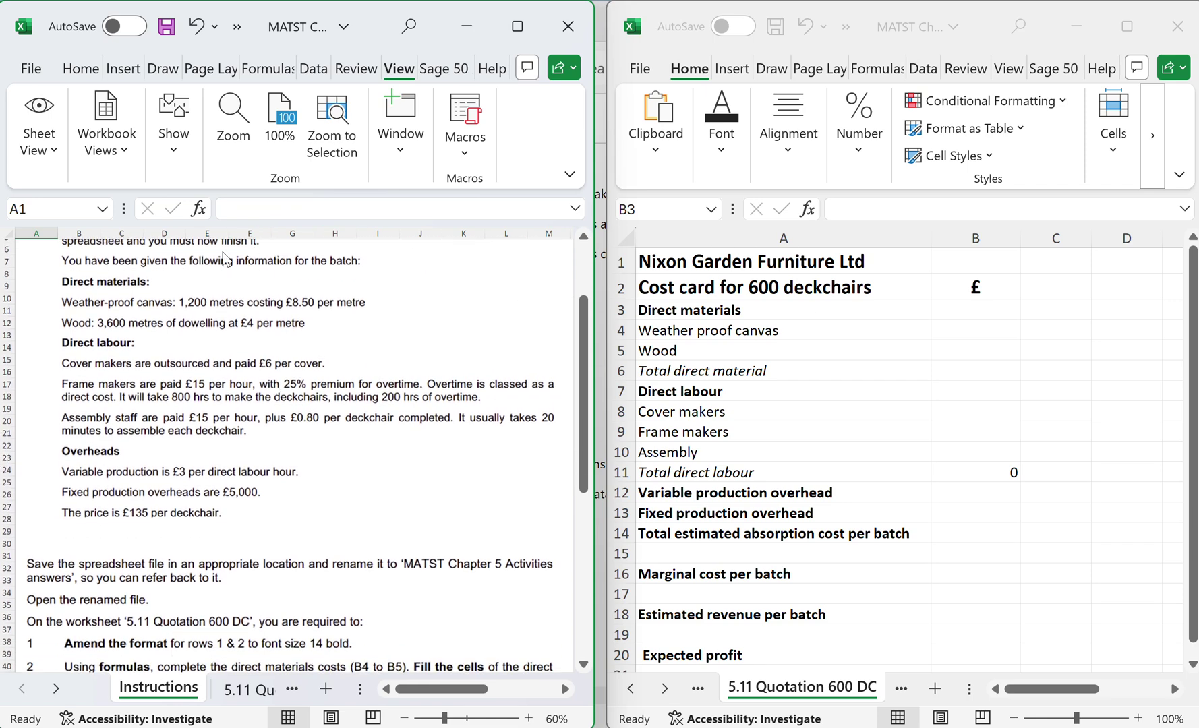
Enter =(1200*8.50) in B4 for canvas (10200) and =(3600*4) in B5 for wood (14400).
left_click(979, 328)
double_click(980, 328)
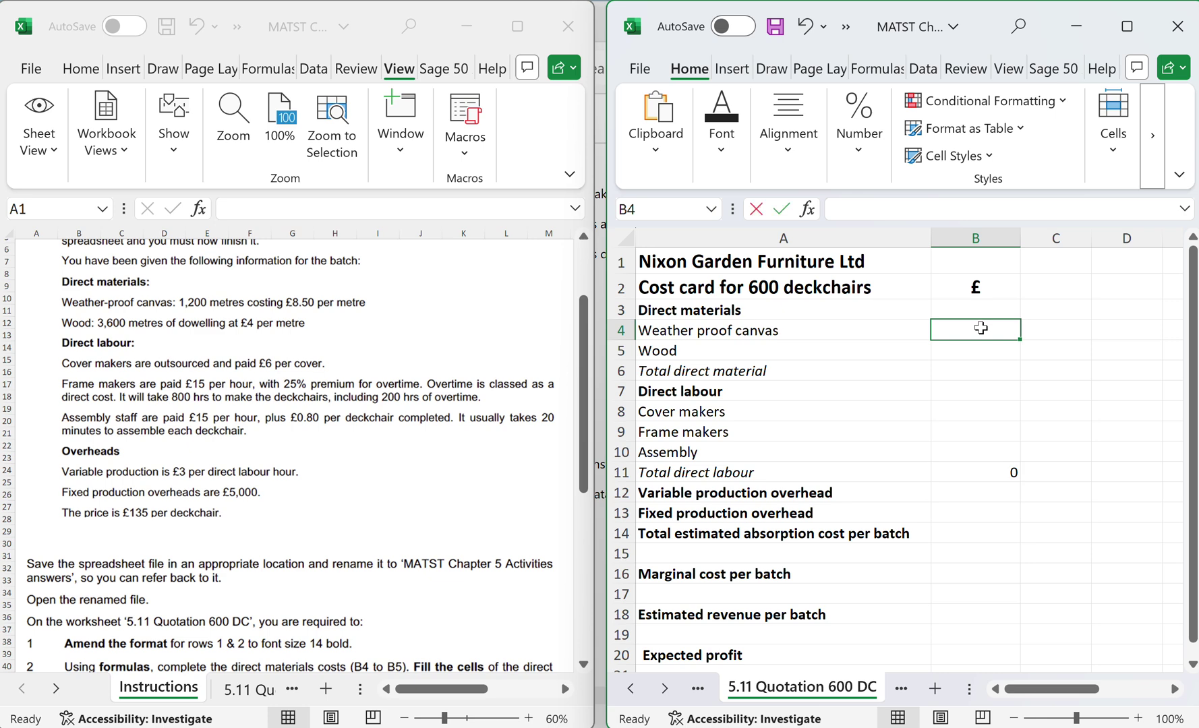
type("=(1200")
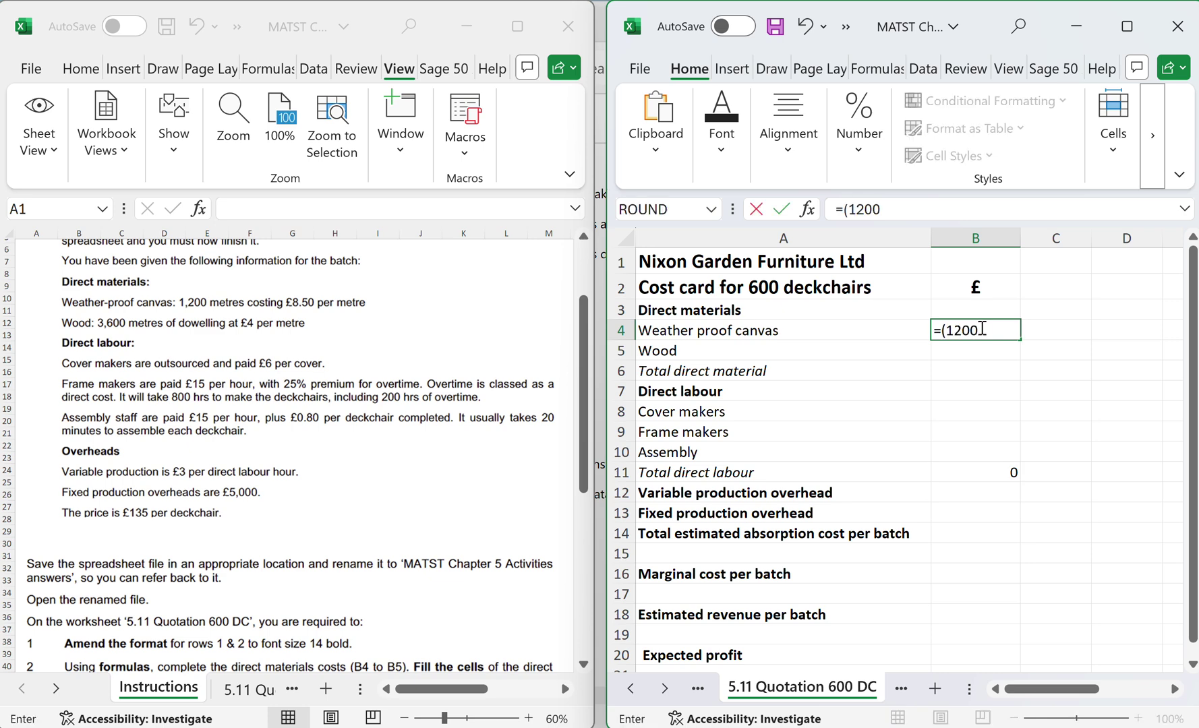
type("*8.50")
key("Return")
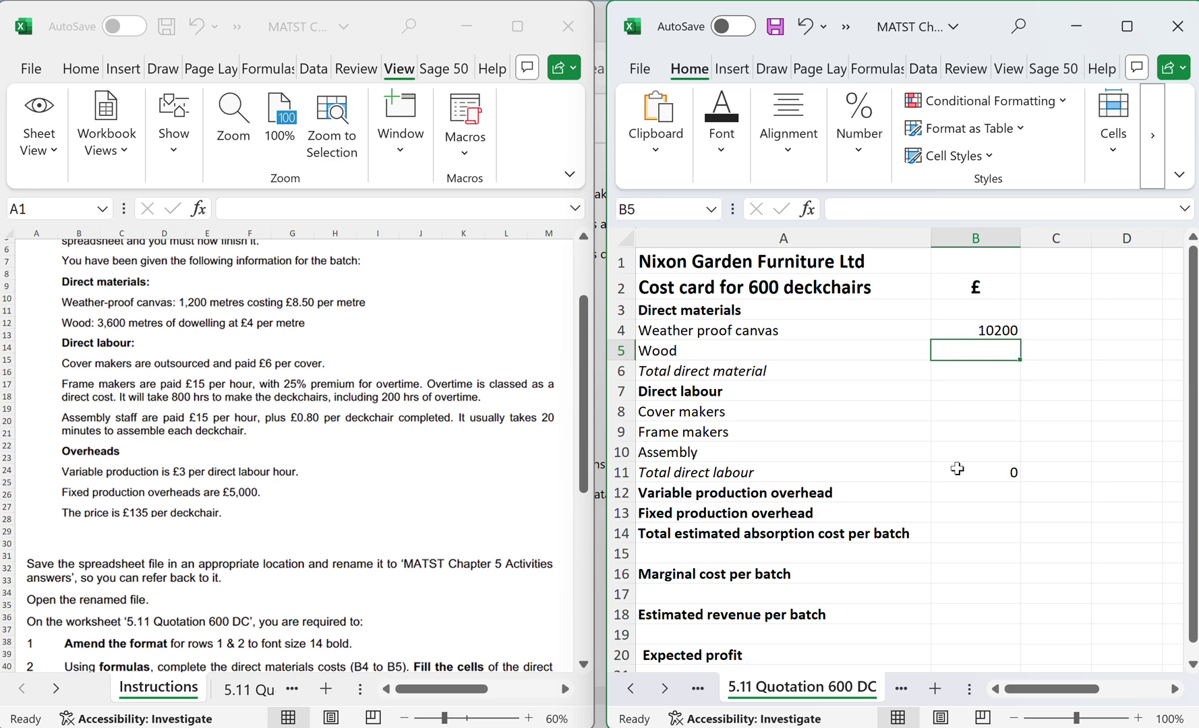
type("=(")
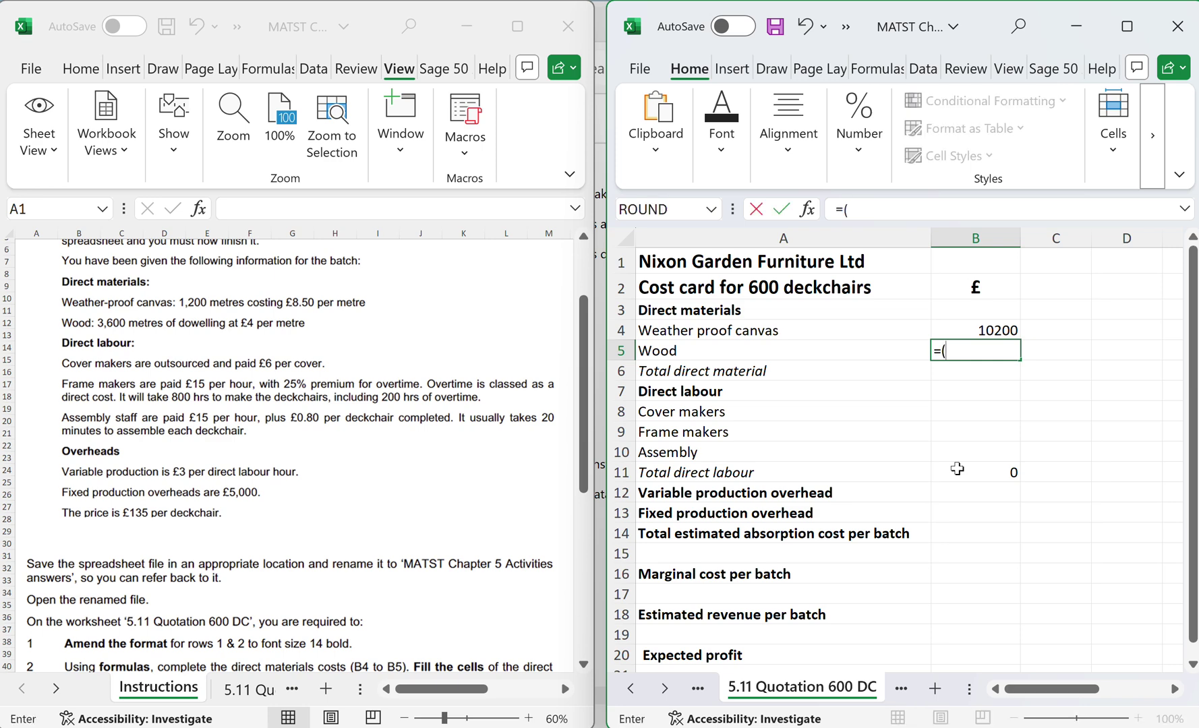
type("3600*4)")
key("Return")
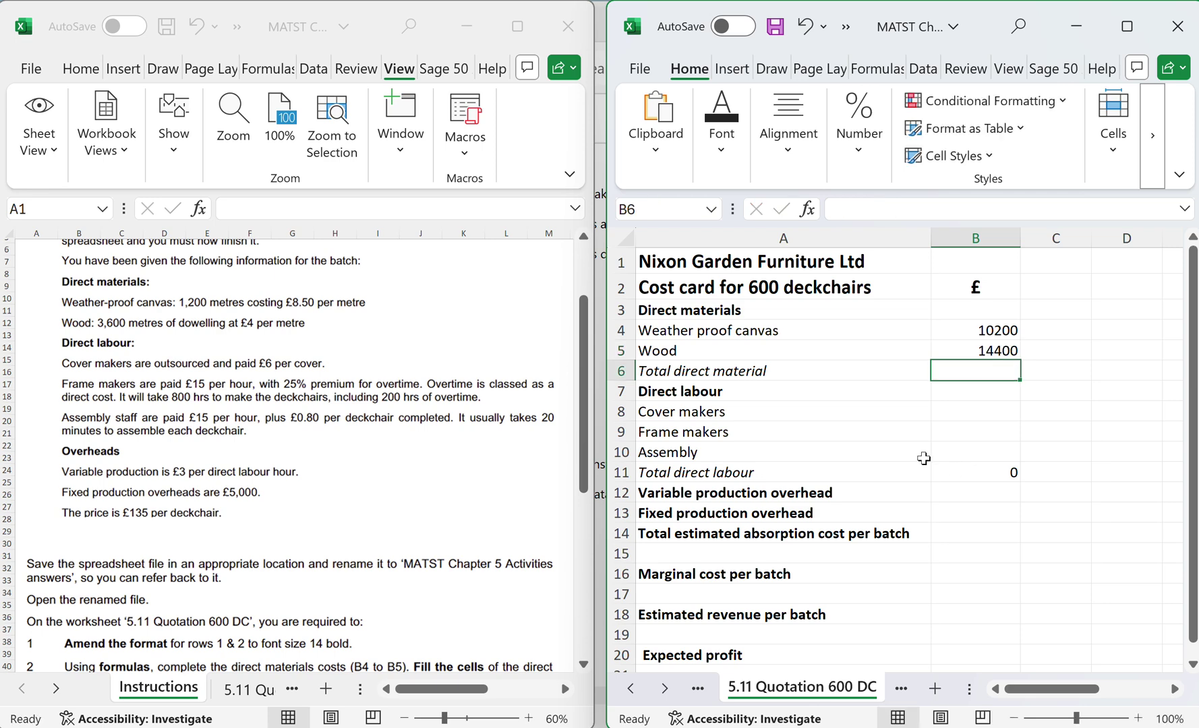
left_click(375, 562)
scroll(375, 561, "down", 5)
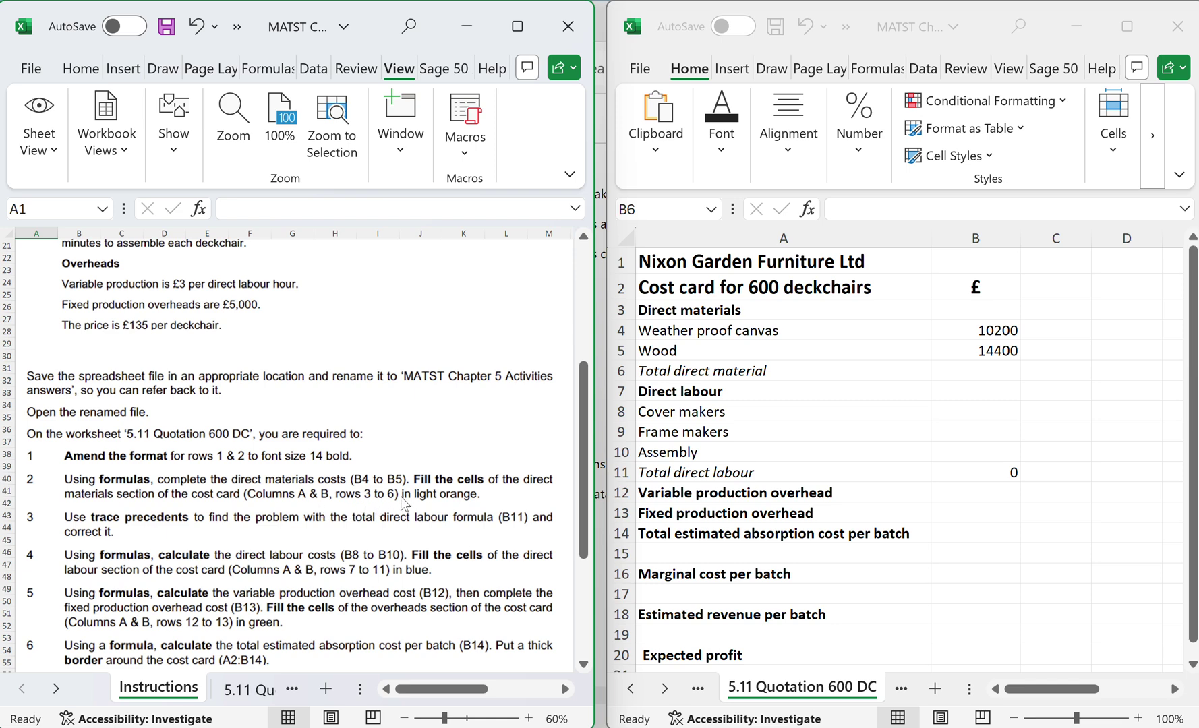
Fill the direct materials section A3:B6 with light orange.
left_click_drag(683, 308, 982, 371)
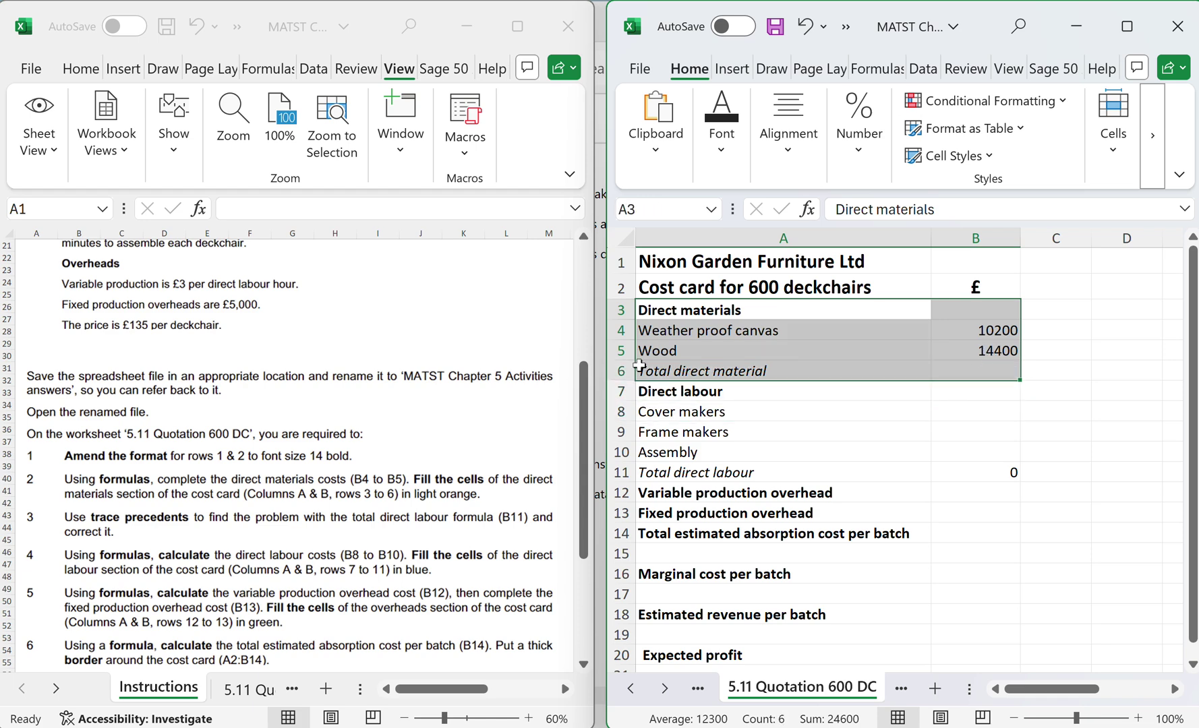
left_click(724, 145)
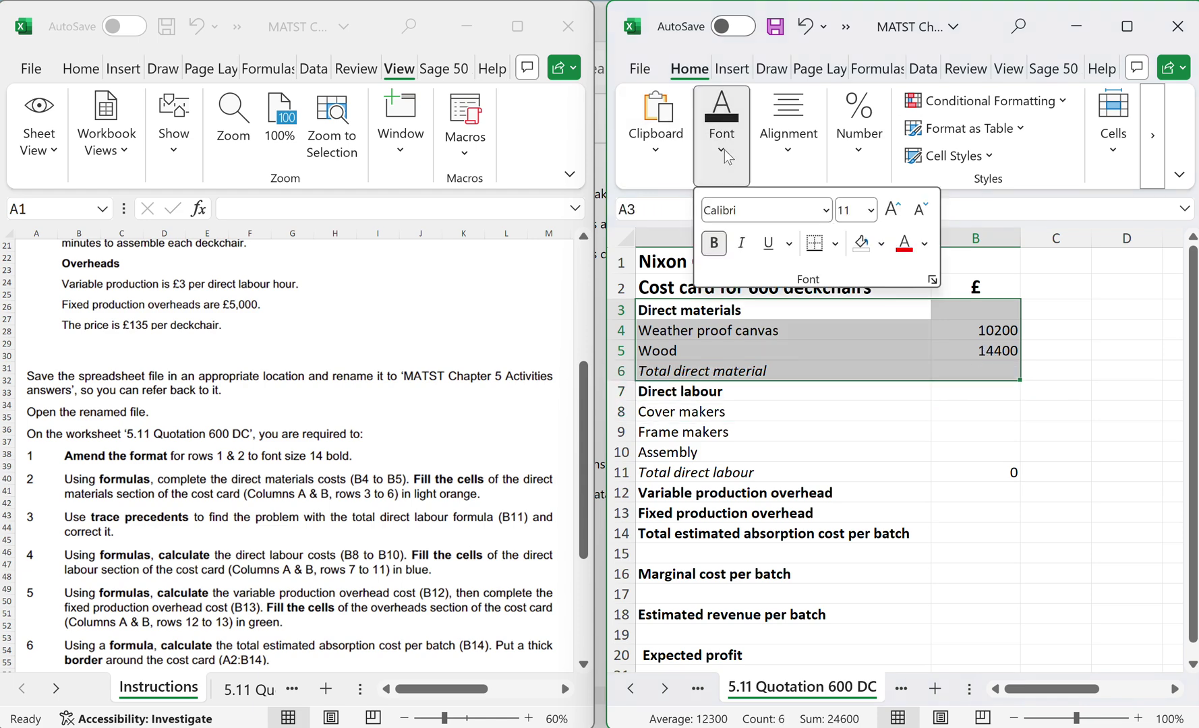
left_click(882, 250)
left_click(1016, 387)
key("Escape")
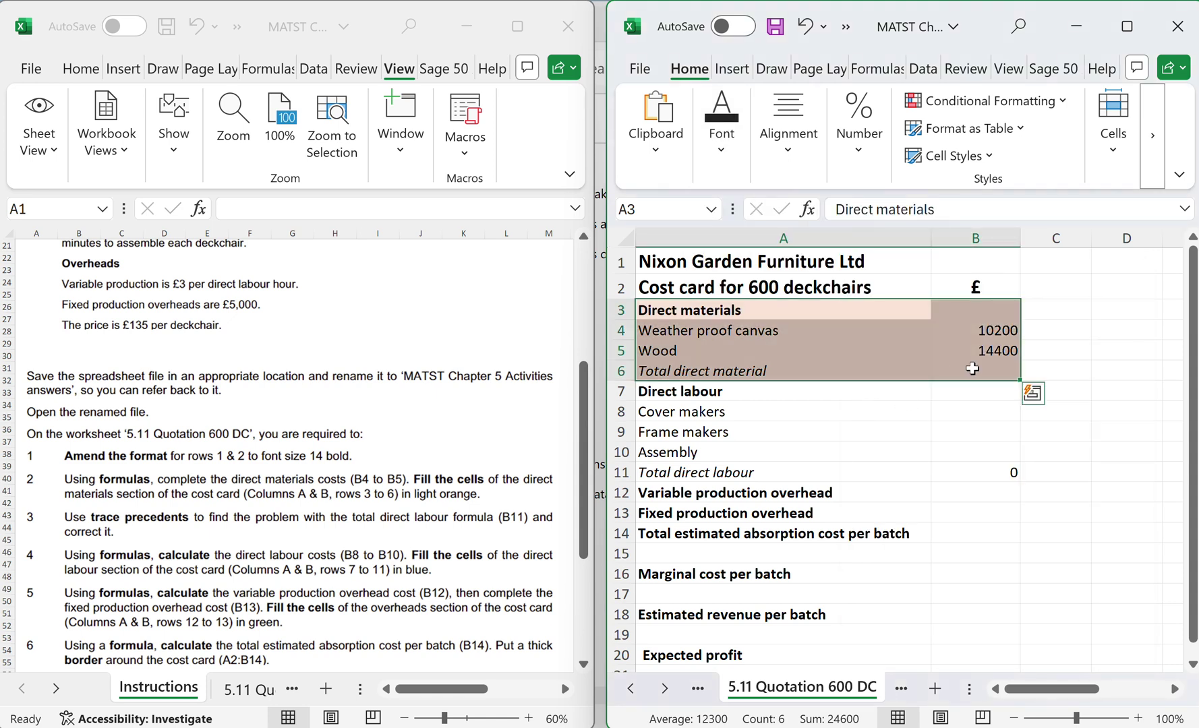
Total direct material in B6 with =SUM(B4:B5), giving 24600.
left_click(999, 369)
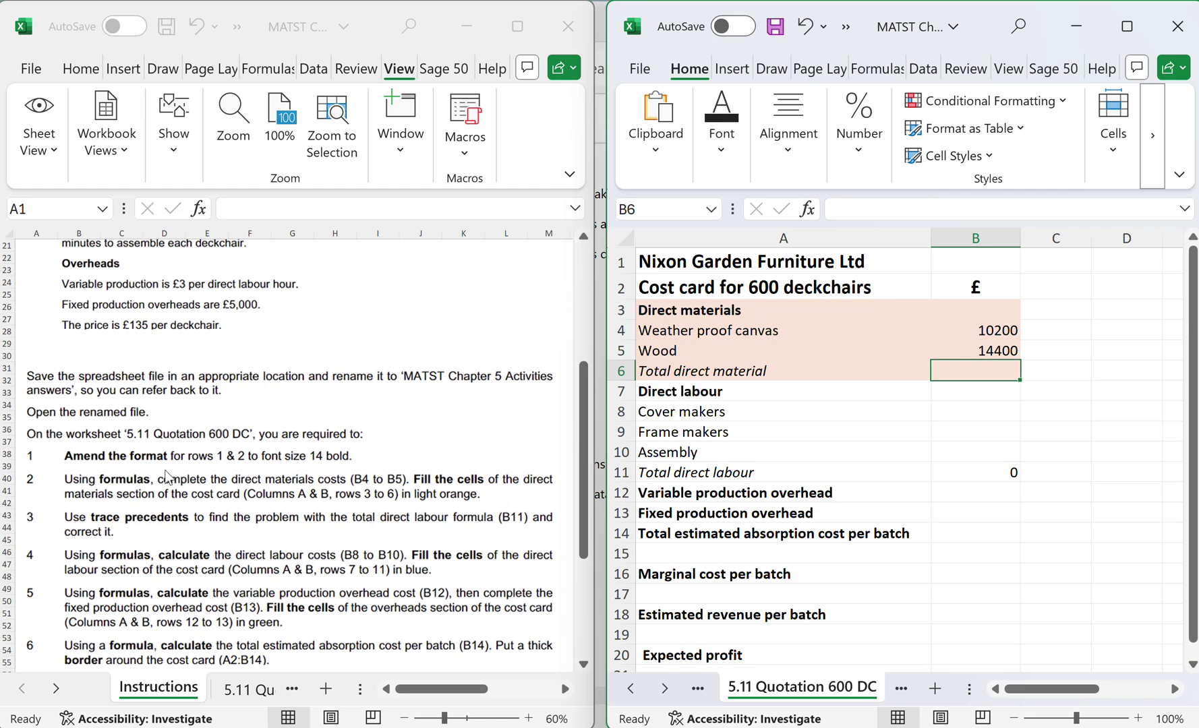
type("=sum(")
left_click(955, 330)
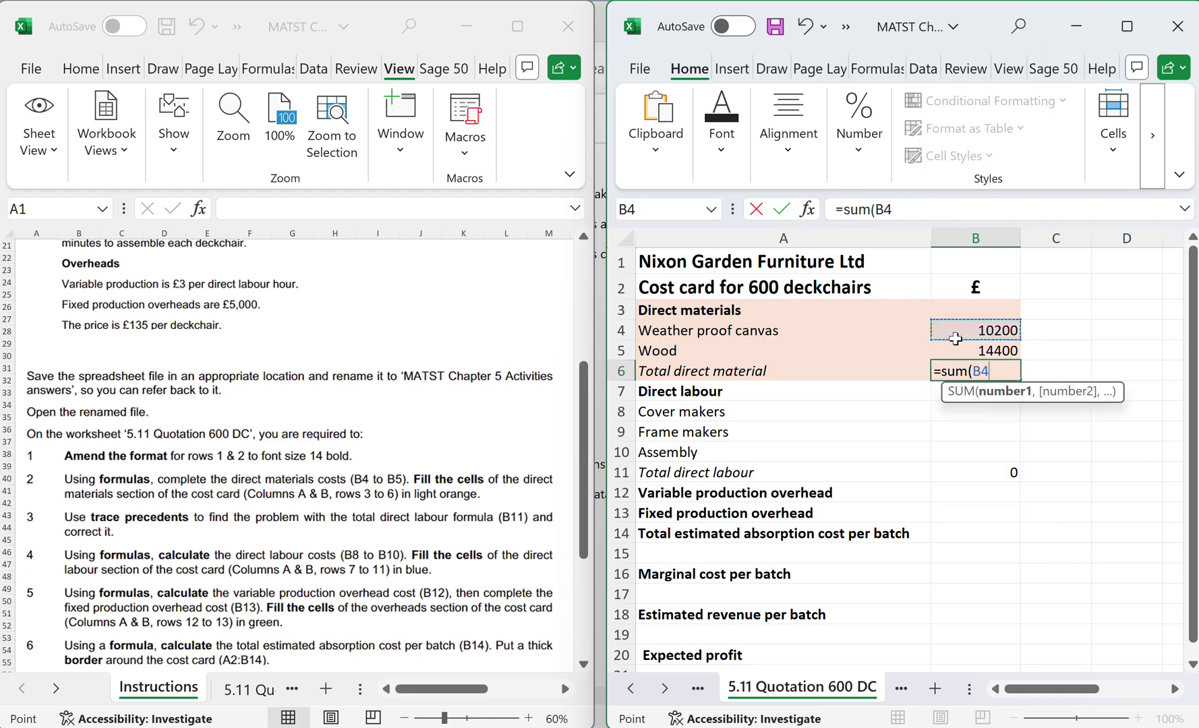
left_click_drag(954, 330, 955, 343)
type(")")
key("Return")
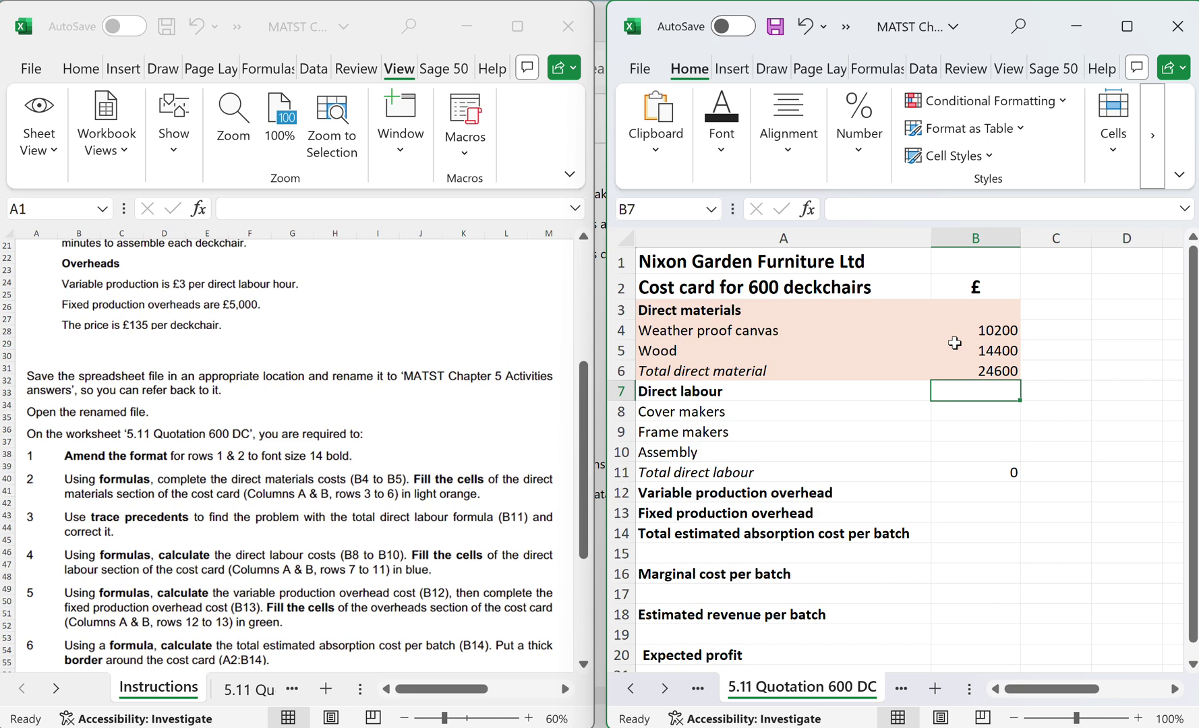
left_click(329, 423)
scroll(326, 426, "down", 5)
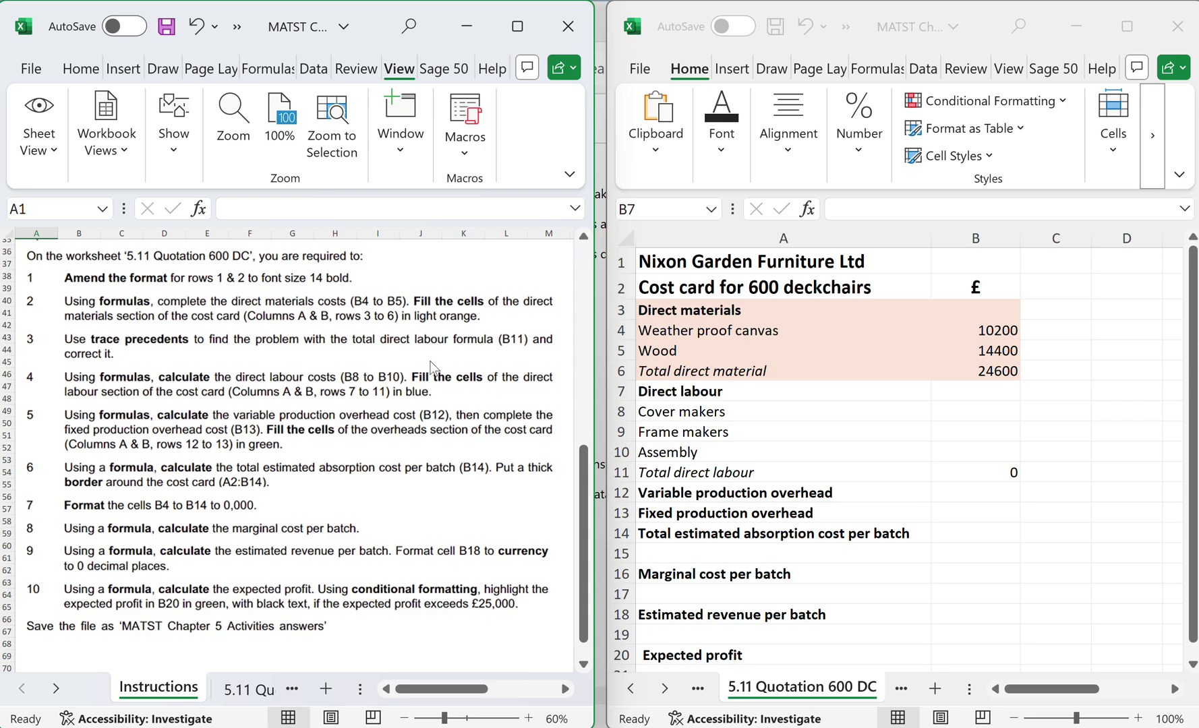
left_click(1128, 25)
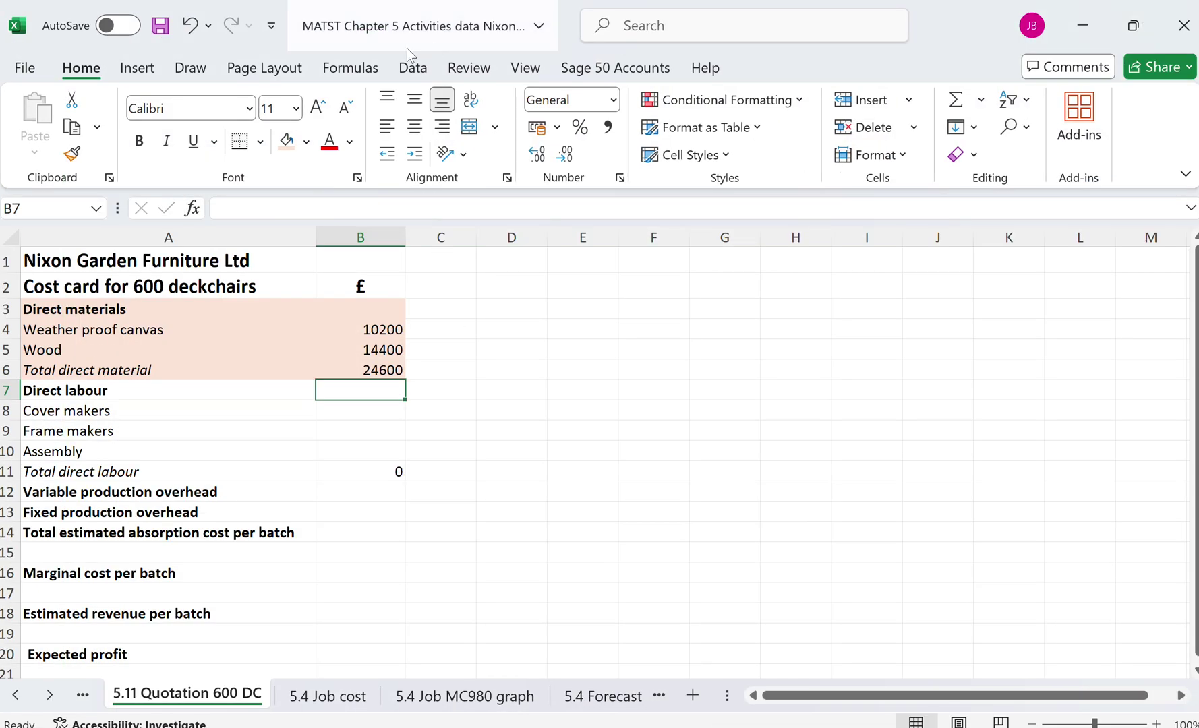
Check B11's precedents and correct the total direct labour formula to =B8+B9+B10.
left_click(362, 69)
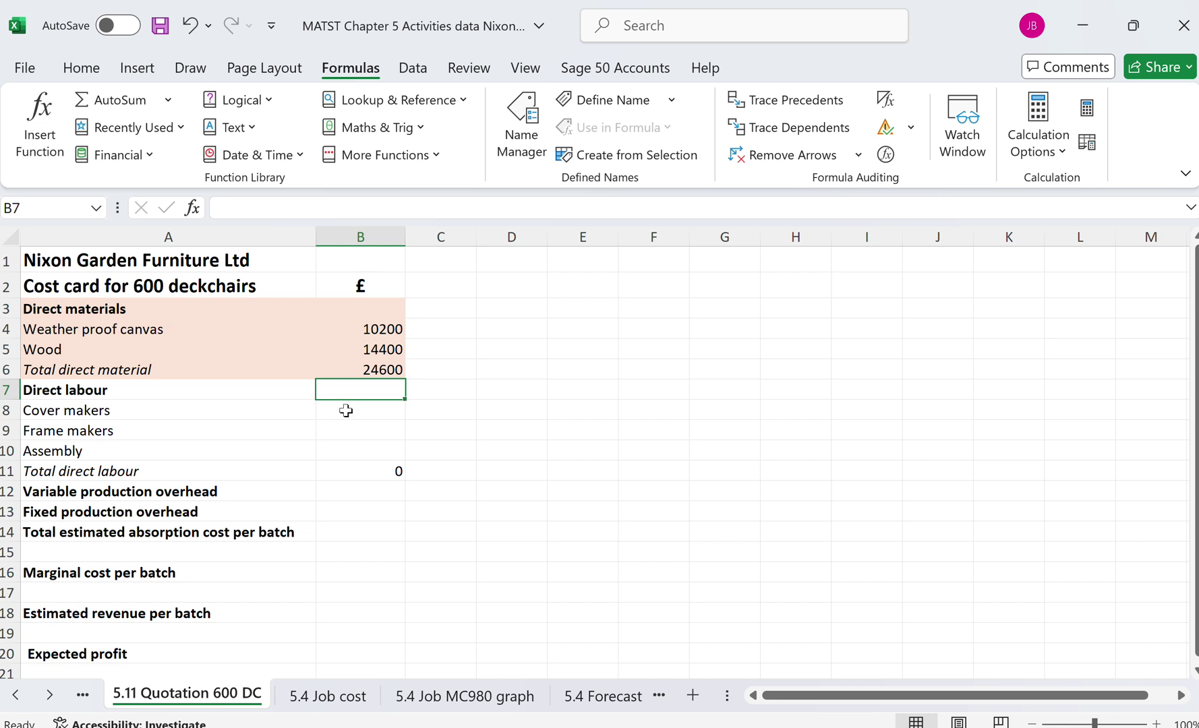
left_click(367, 469)
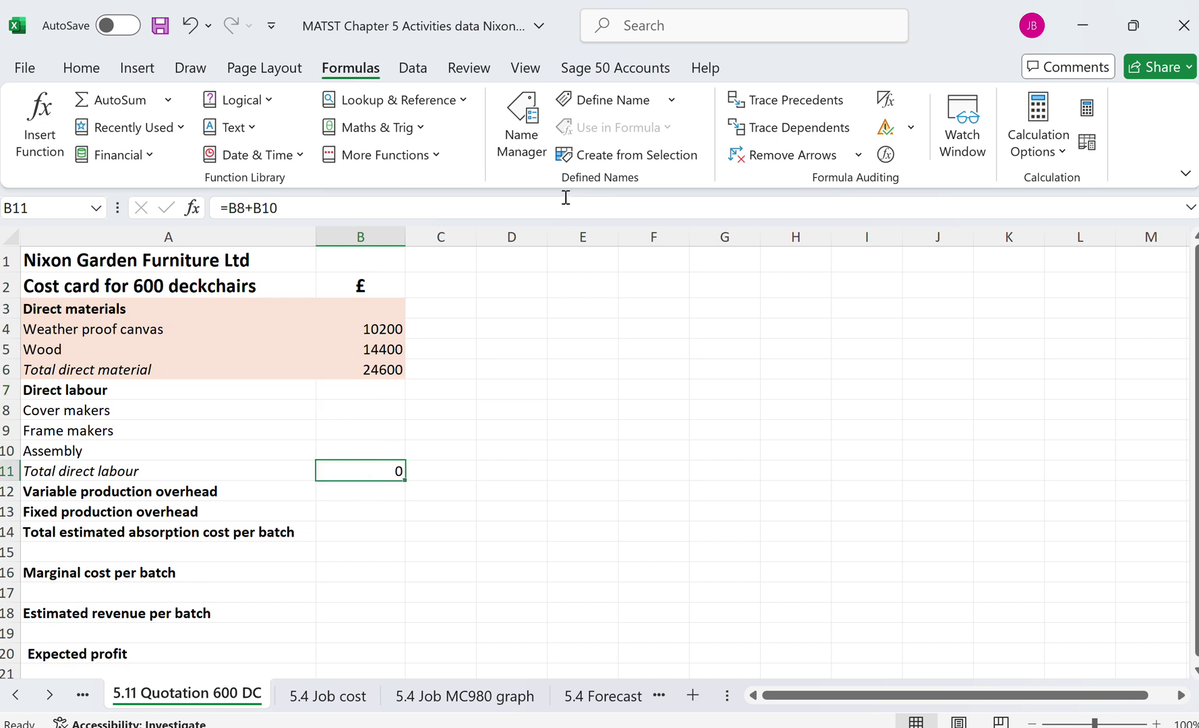
left_click(777, 106)
double_click(373, 474)
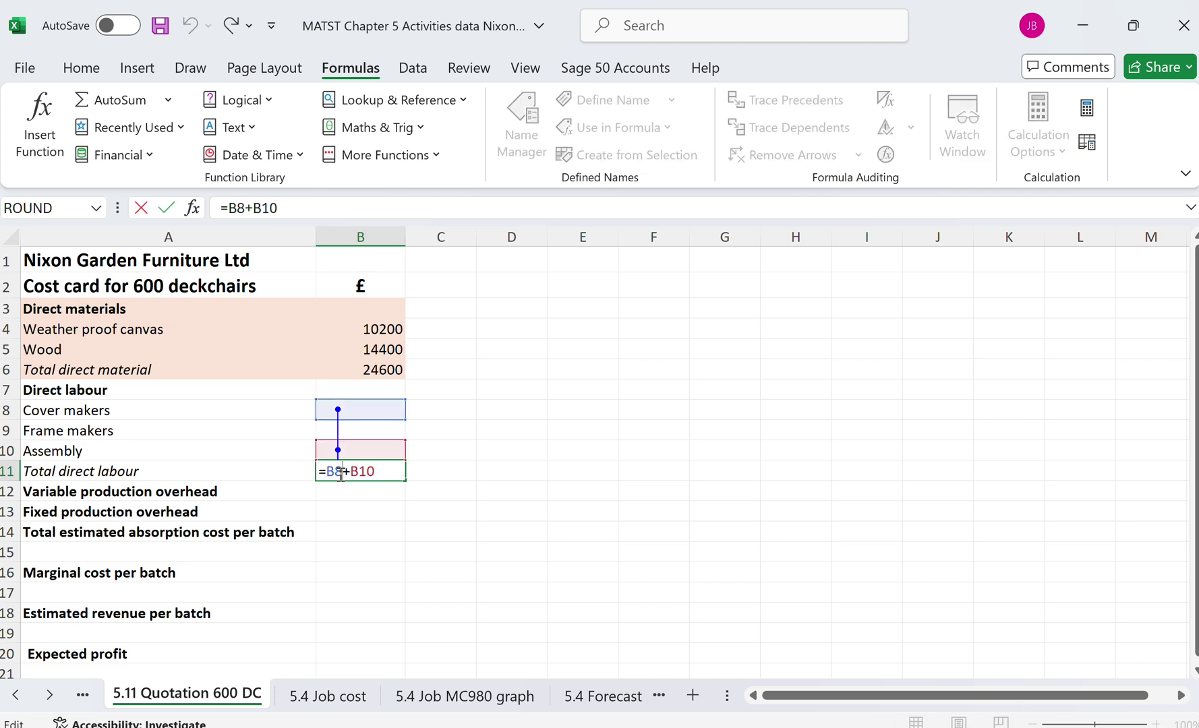
left_click(341, 474)
type("+b9+")
key("Return")
Trace precedents of the corrected B11, dismiss the D8 no-formula warning, and restore the window down.
left_click(348, 471)
left_click(756, 103)
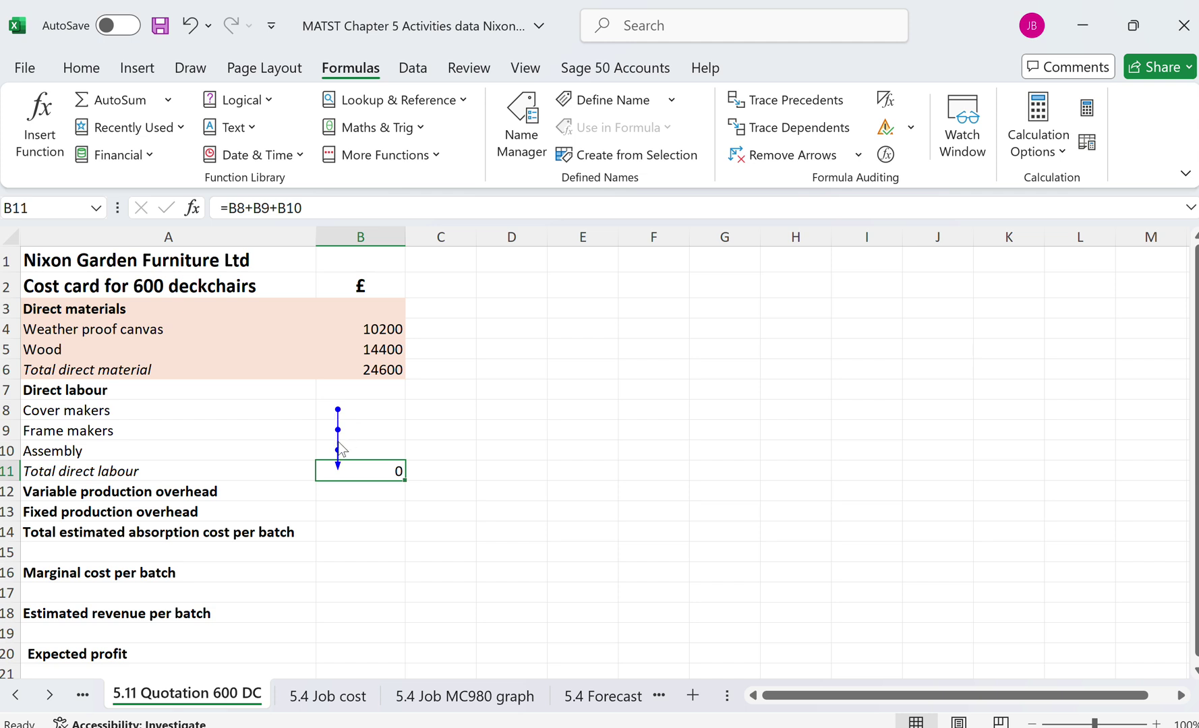
key("Return")
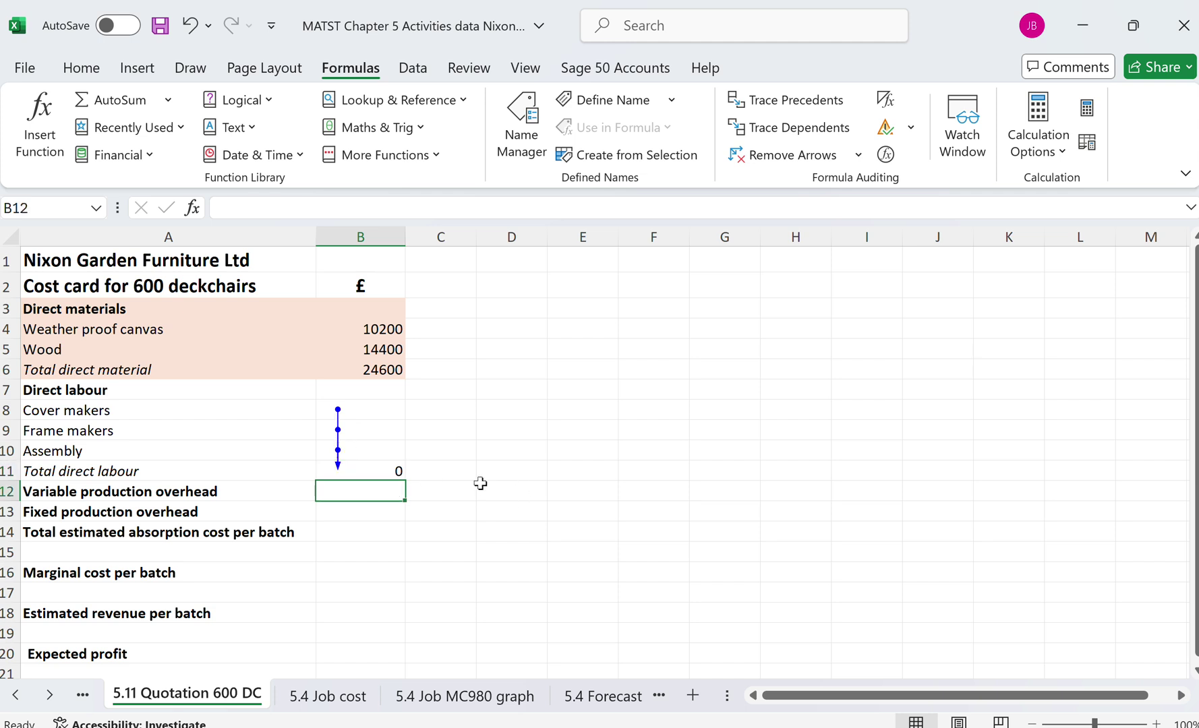
left_click(494, 410)
left_click(766, 99)
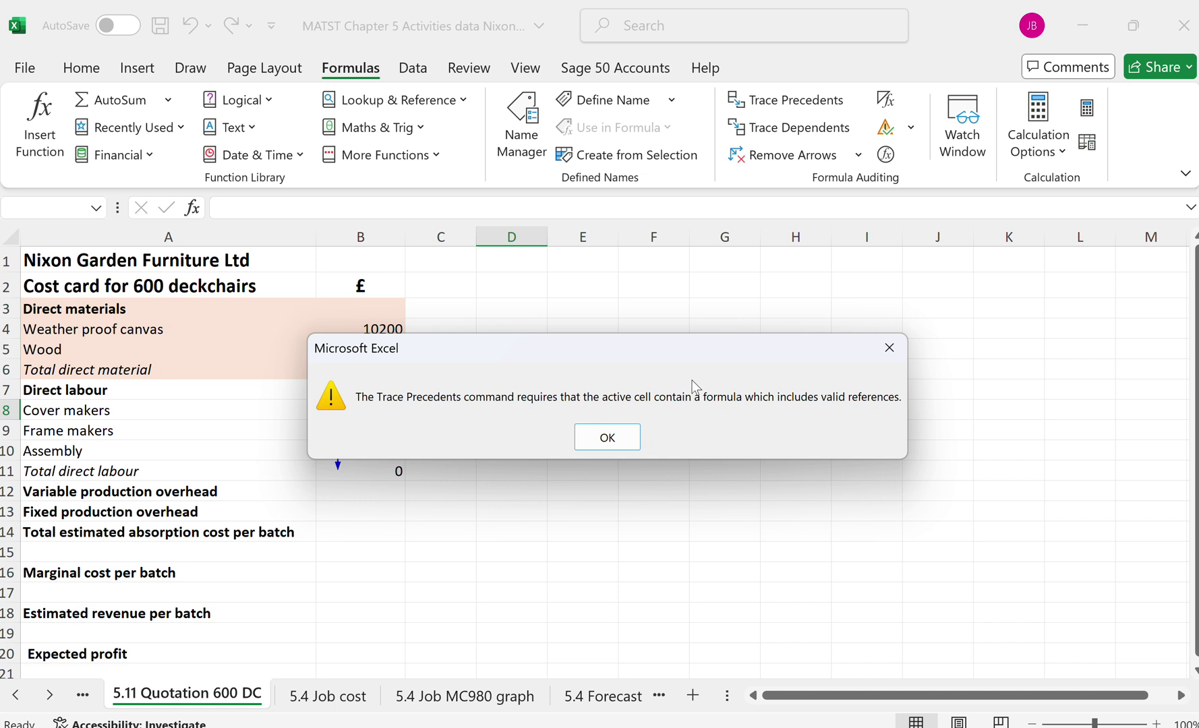
left_click(607, 437)
left_click(396, 470)
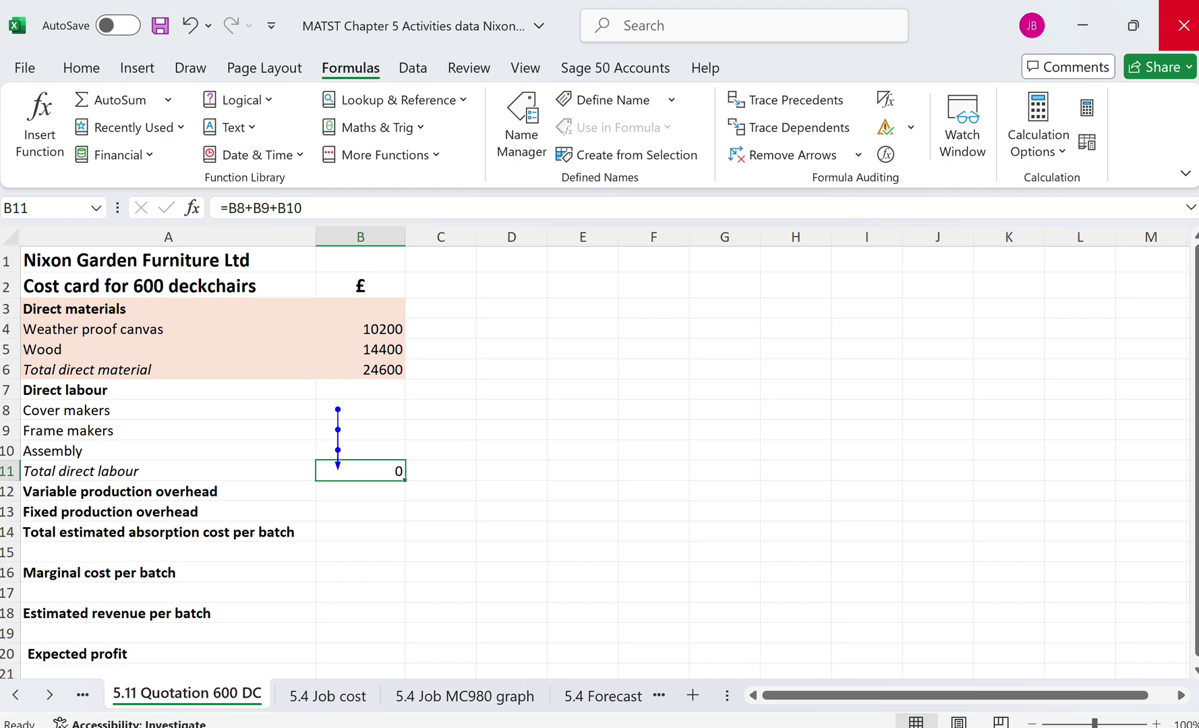
left_click(1145, 31)
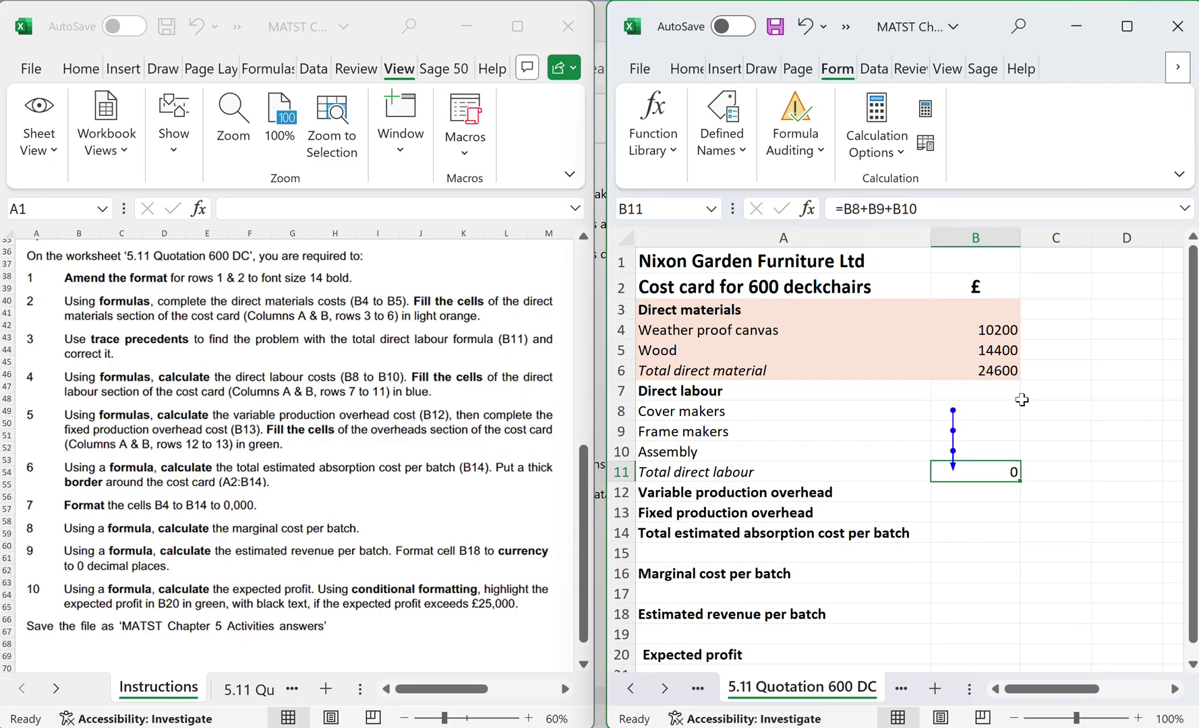
Clear the trace arrows by recommitting B11, then scroll the Instructions to the batch cost details.
double_click(971, 473)
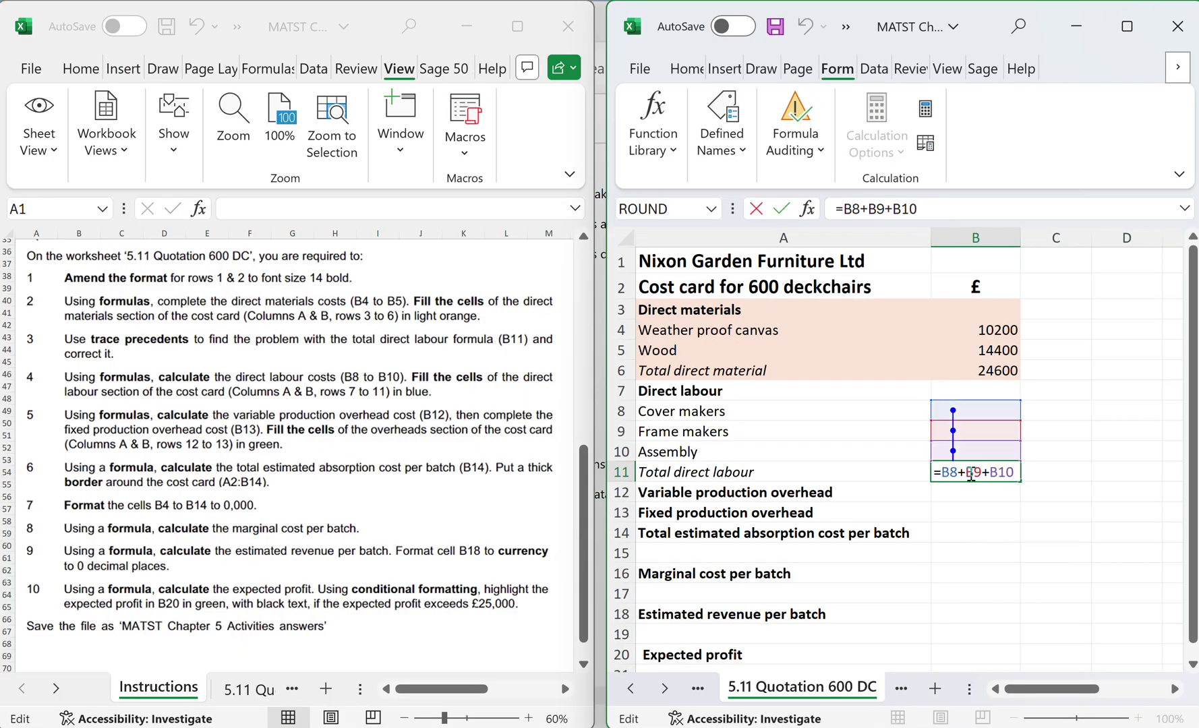
key("Return")
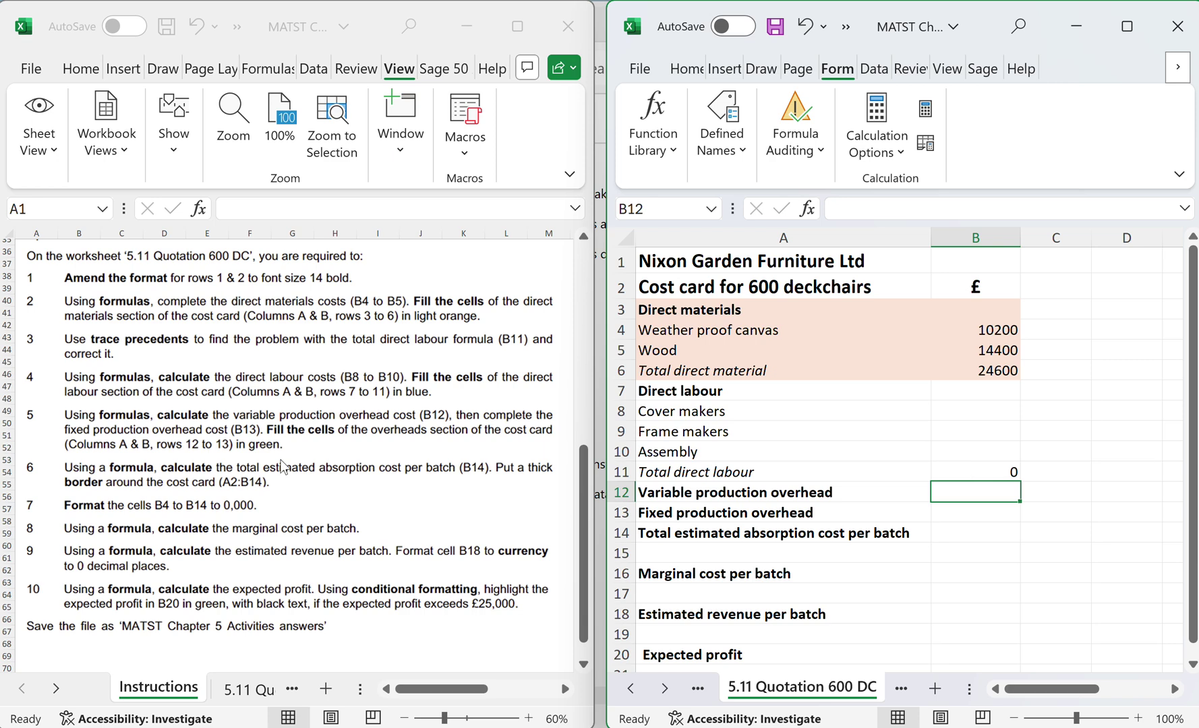
left_click(282, 475)
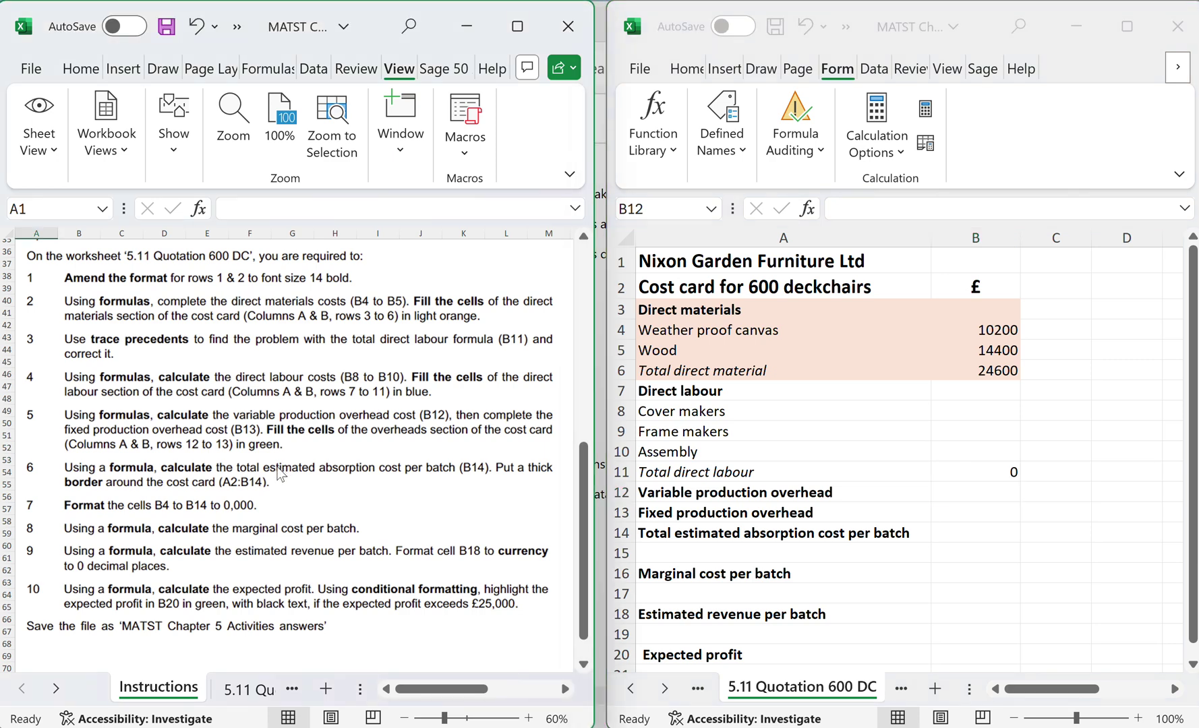
scroll(358, 362, "down", 1)
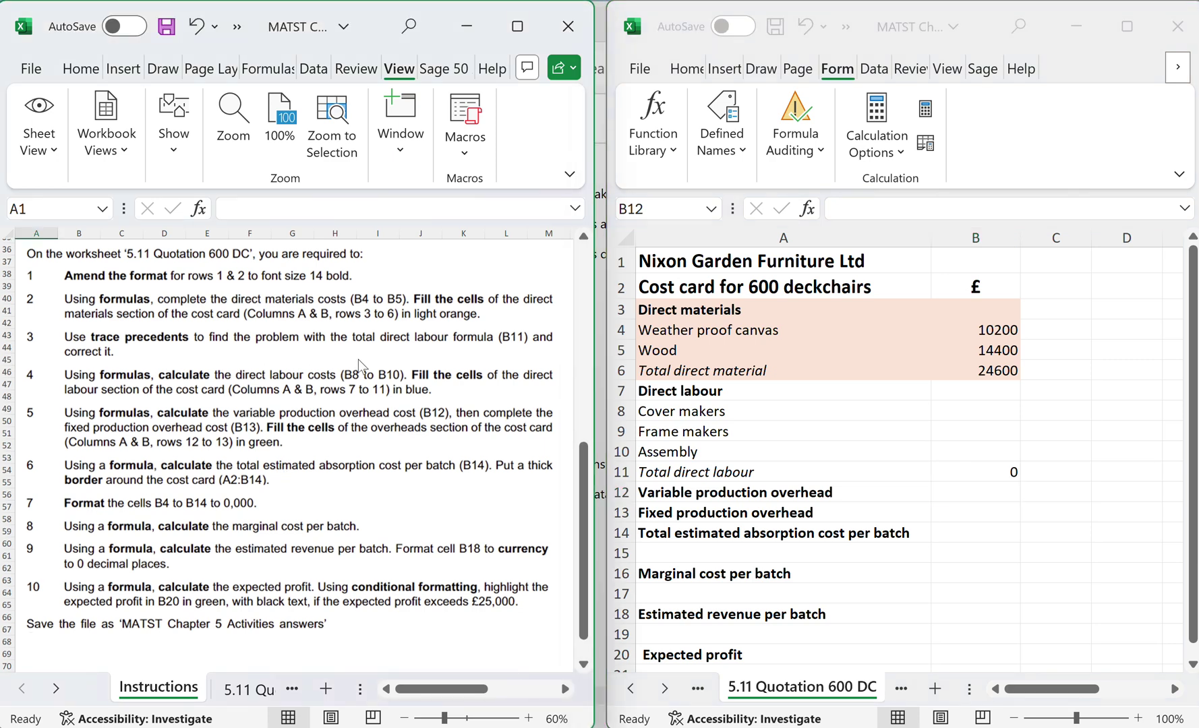
scroll(359, 359, "down", 3)
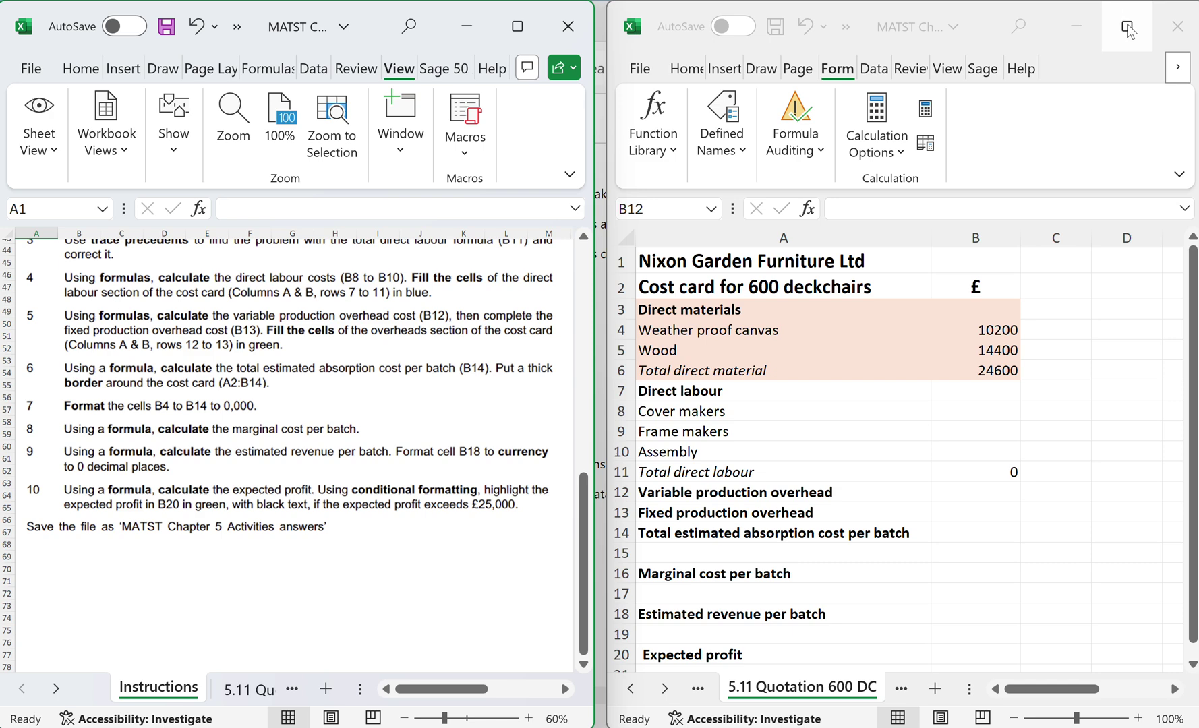
left_click(912, 502)
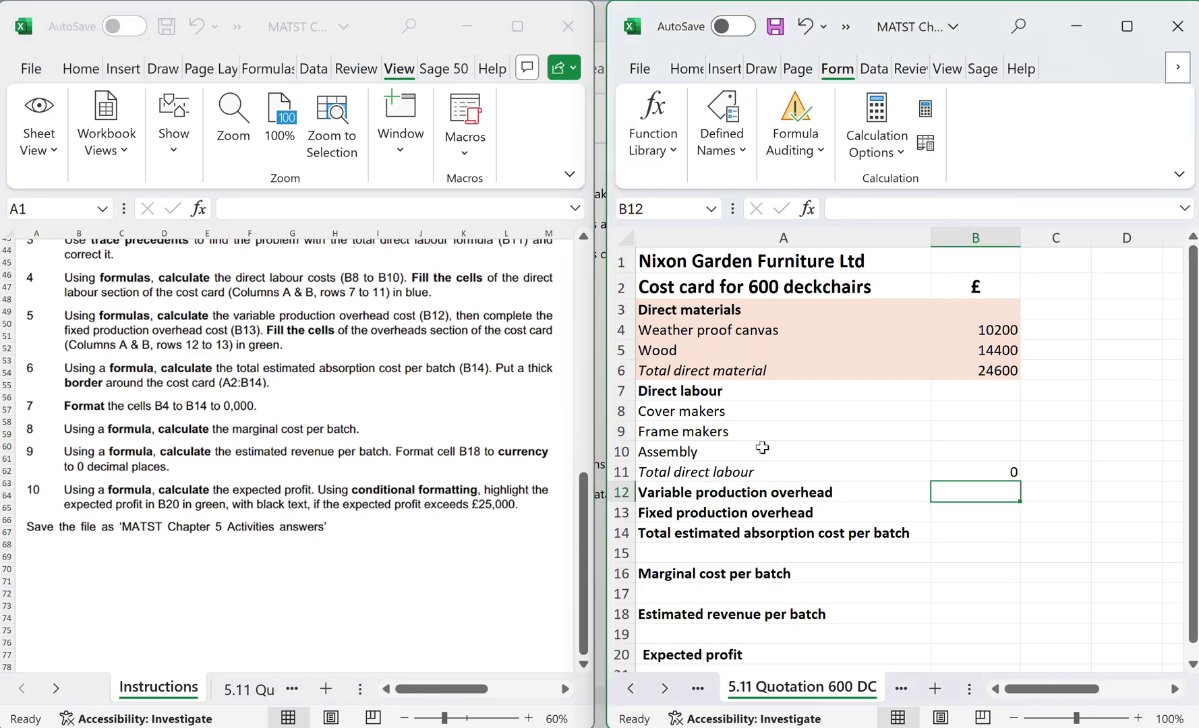
left_click(255, 415)
scroll(255, 415, "up", 14)
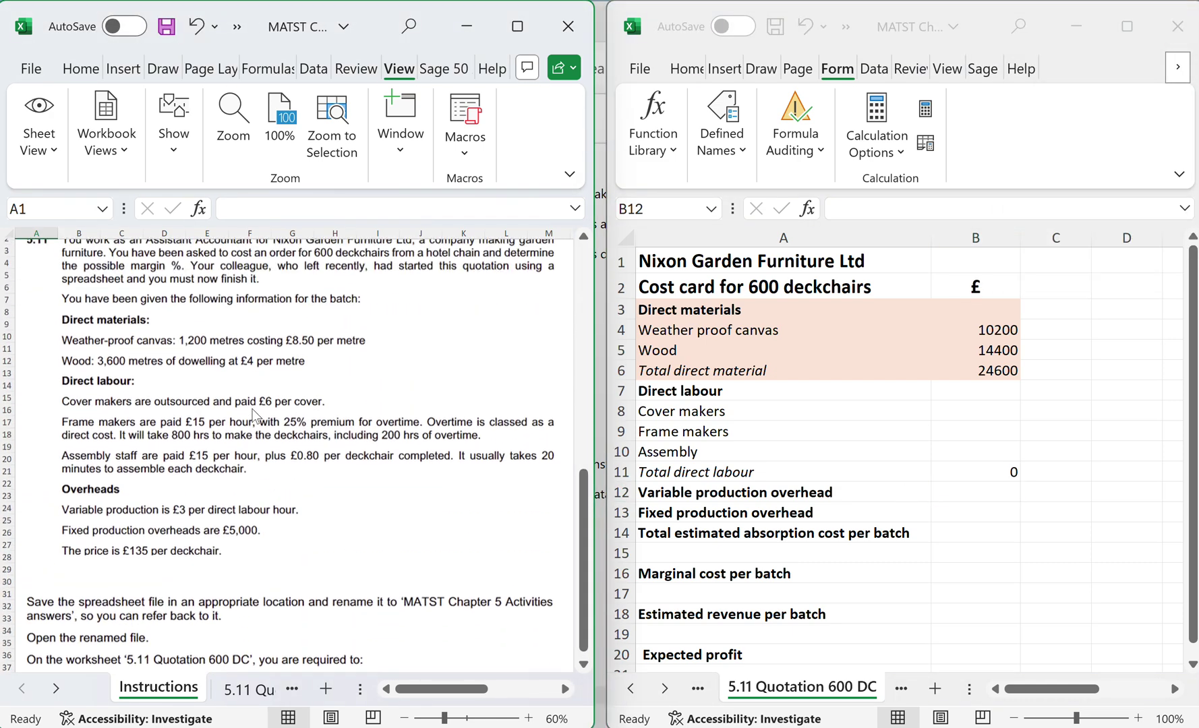
scroll(255, 414, "down", 2)
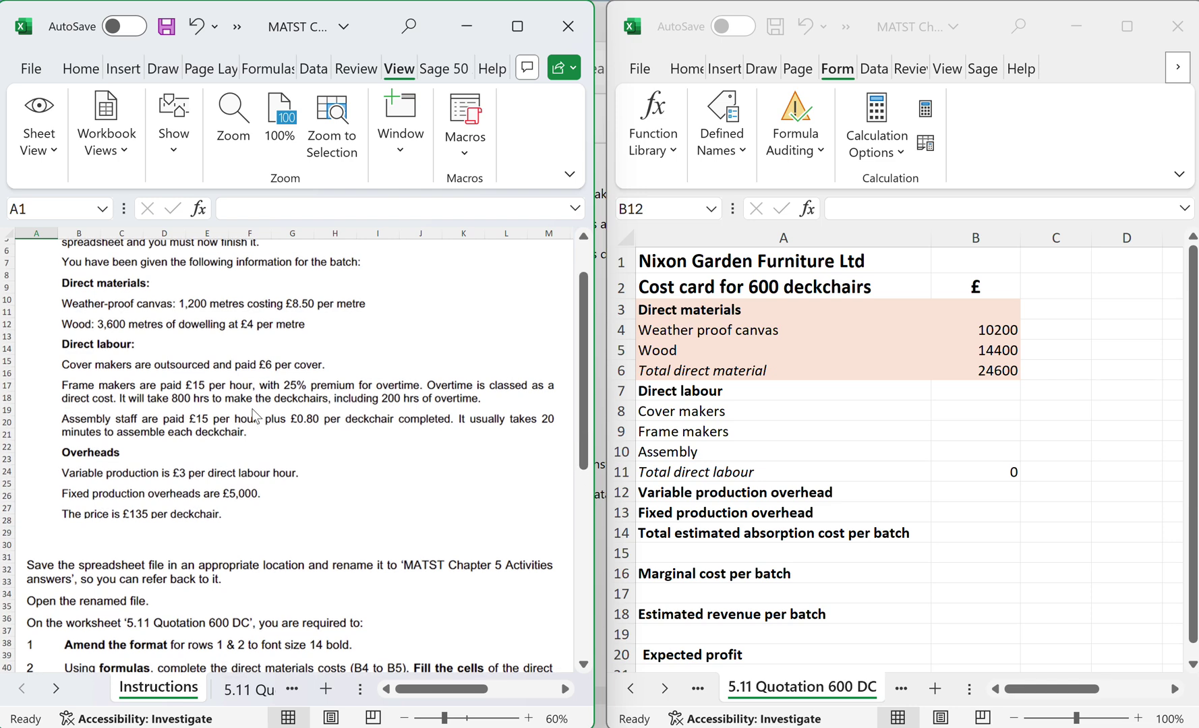
left_click(987, 417)
Type the Cover makers formula =(600*6) into B8 while checking the batch rates.
left_click(987, 418)
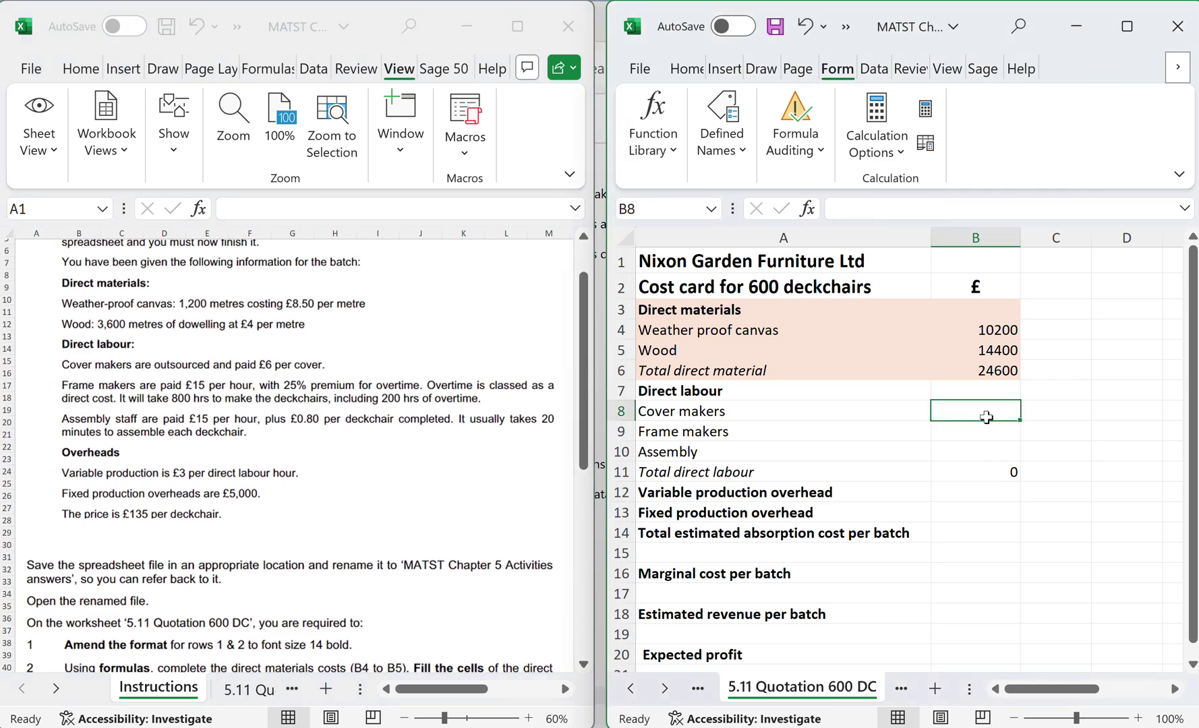
double_click(987, 417)
type("=(")
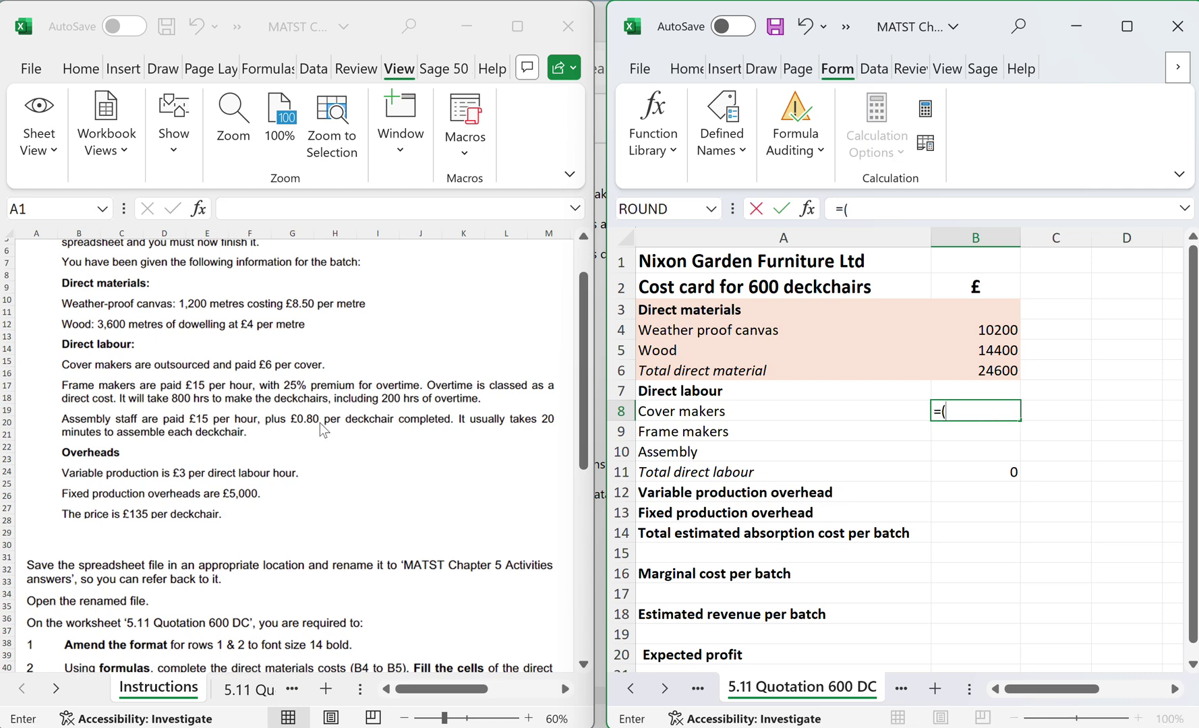
scroll(249, 377, "up", 2)
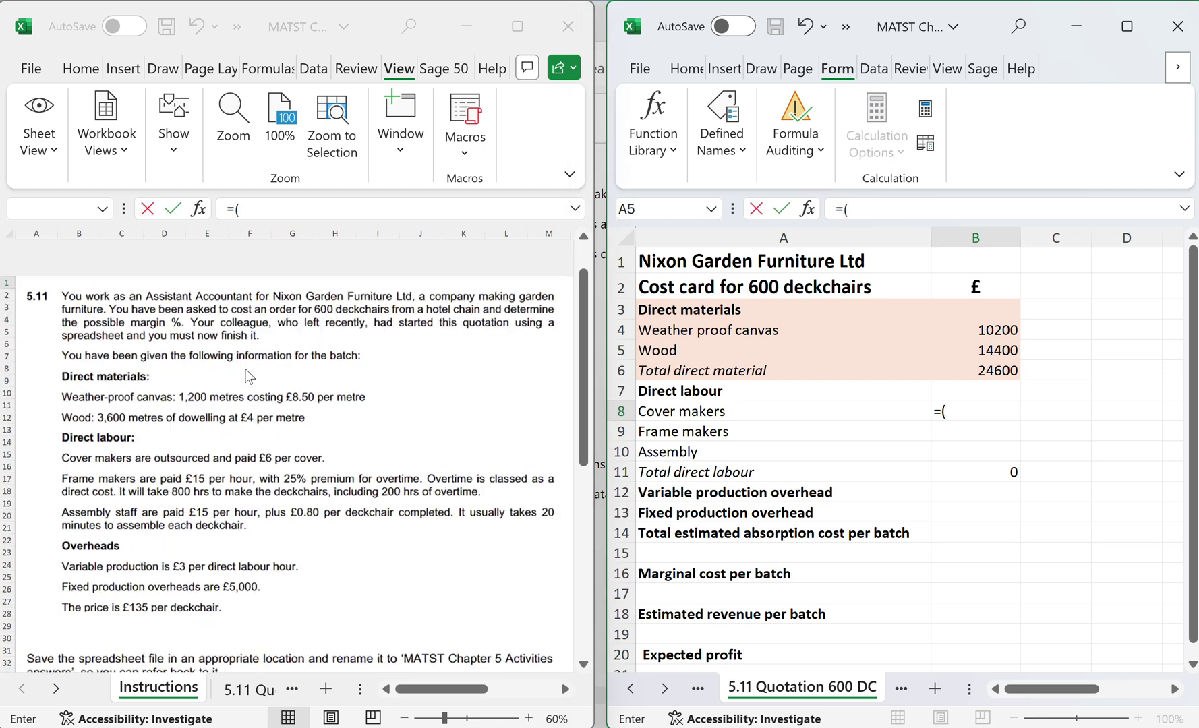
scroll(249, 377, "down", 1)
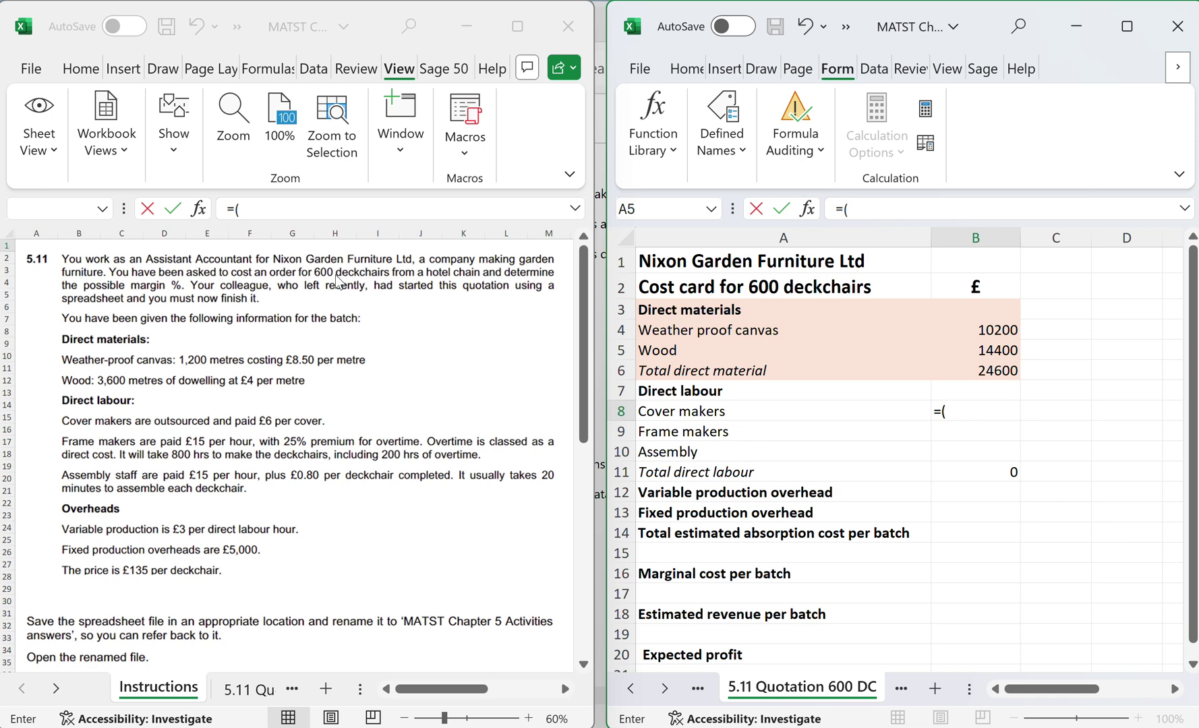
type("600*6)")
Commit B8 at 3600 and enter =(15*600)+(200*15*1.25) in B9 for Frame makers, giving 12750.
key("Return")
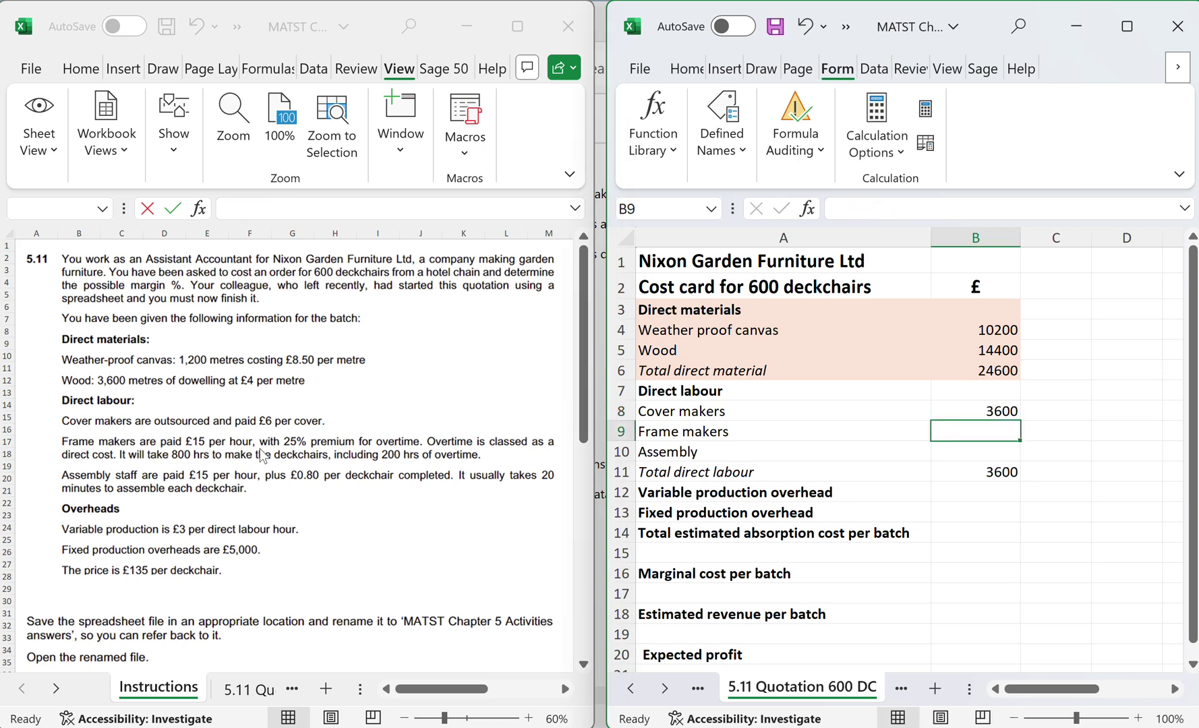
type("=(15")
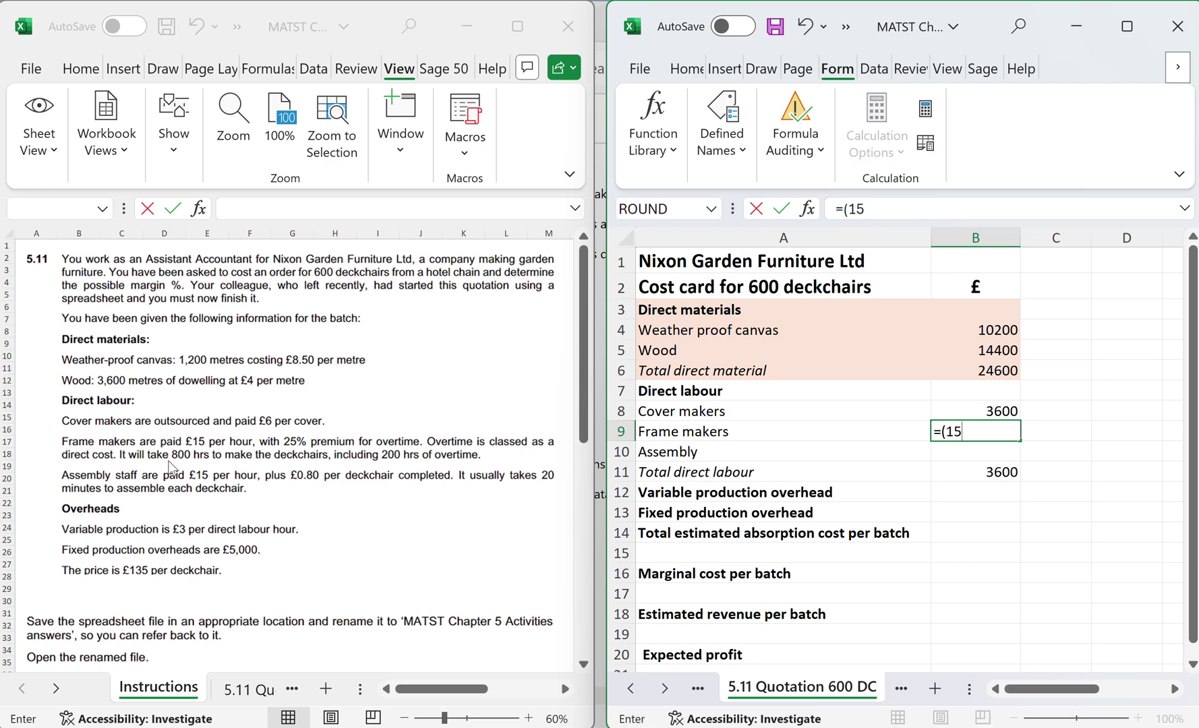
type("*600)")
type("+(2")
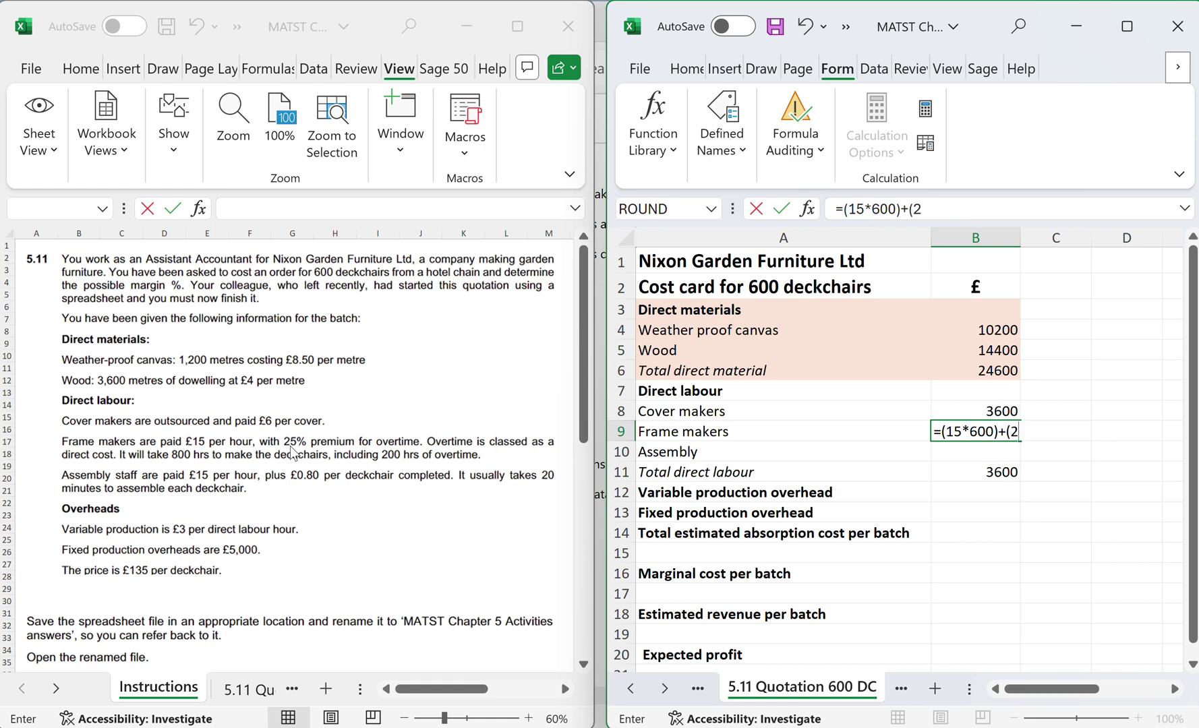
type("00*15*")
type("1.25")
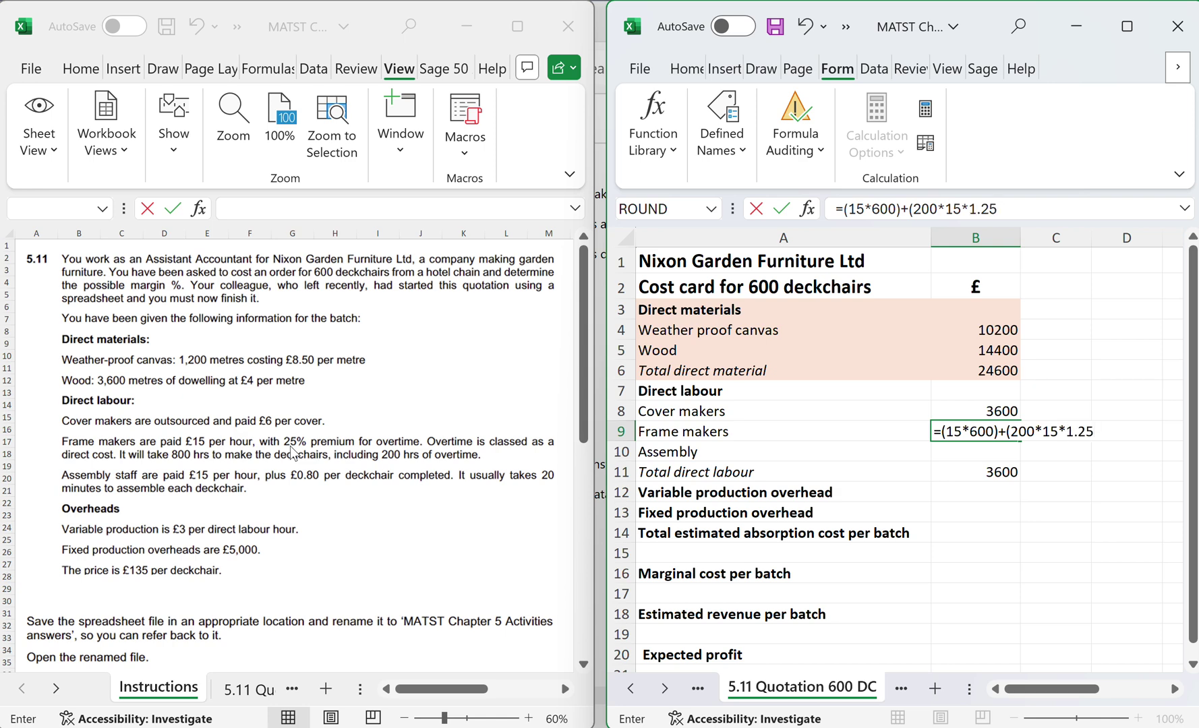
type(")")
key("Return")
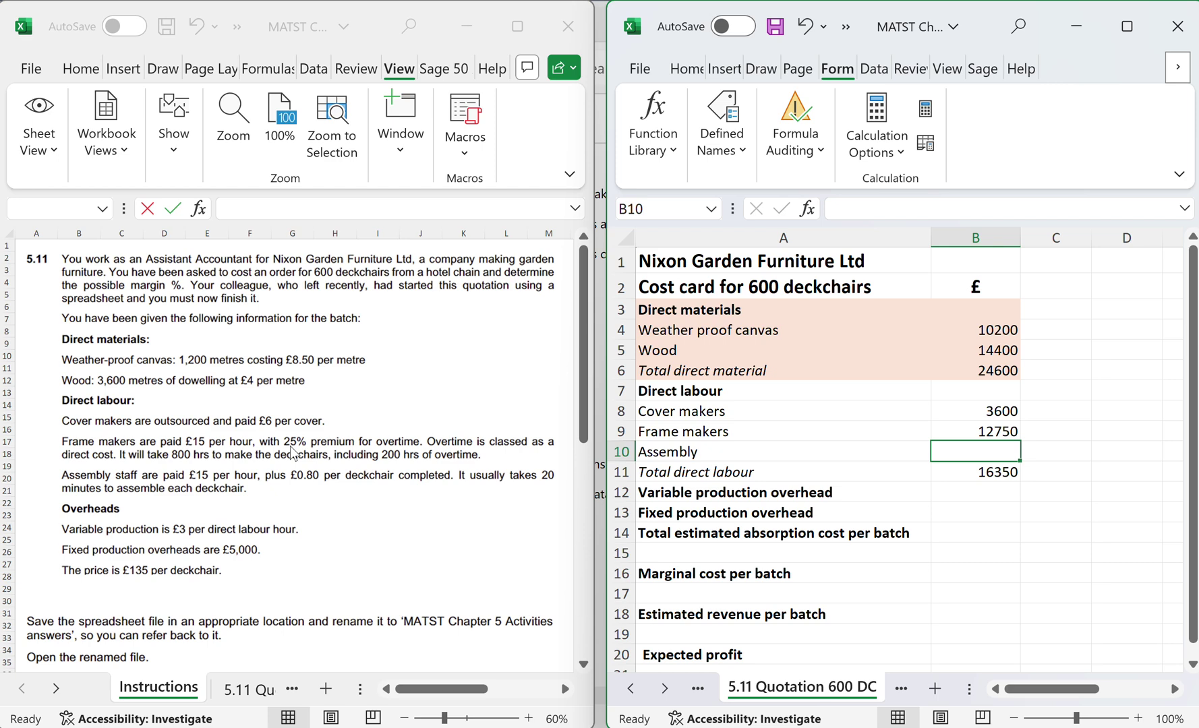
Type a first Assembly formula in B10 combining (600/60)*20*15 and 0.80*600.
left_click(211, 477)
scroll(211, 478, "down", 3)
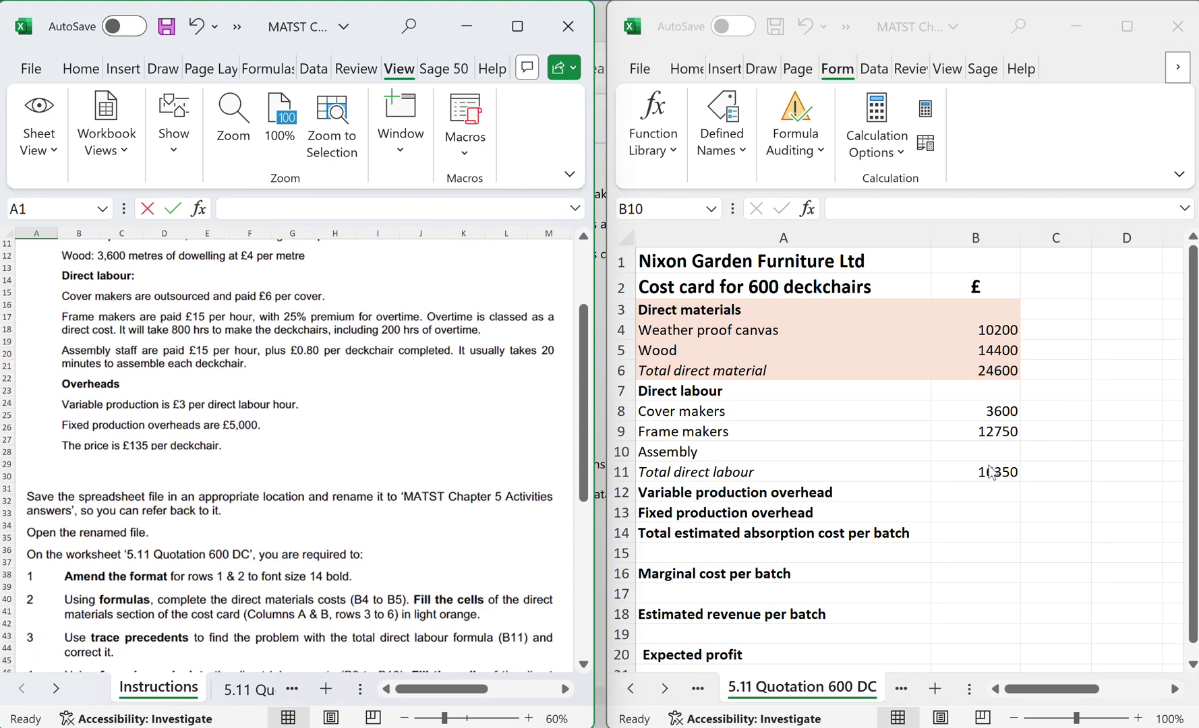
left_click(981, 454)
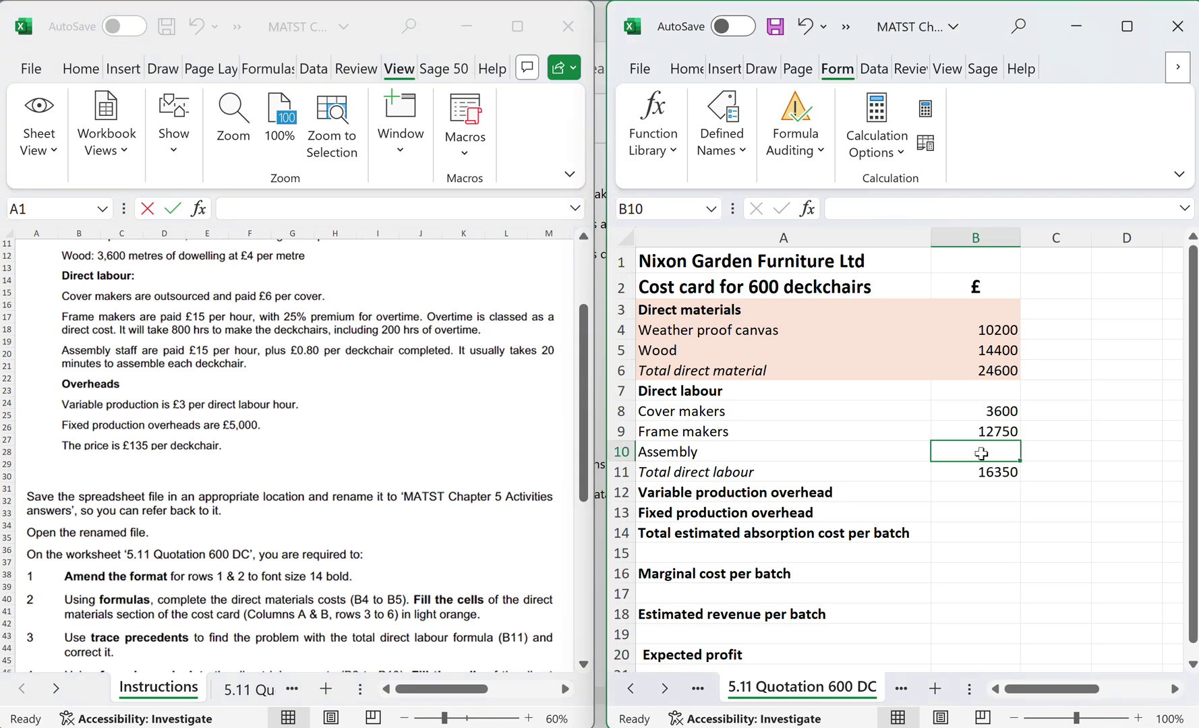
type("=(")
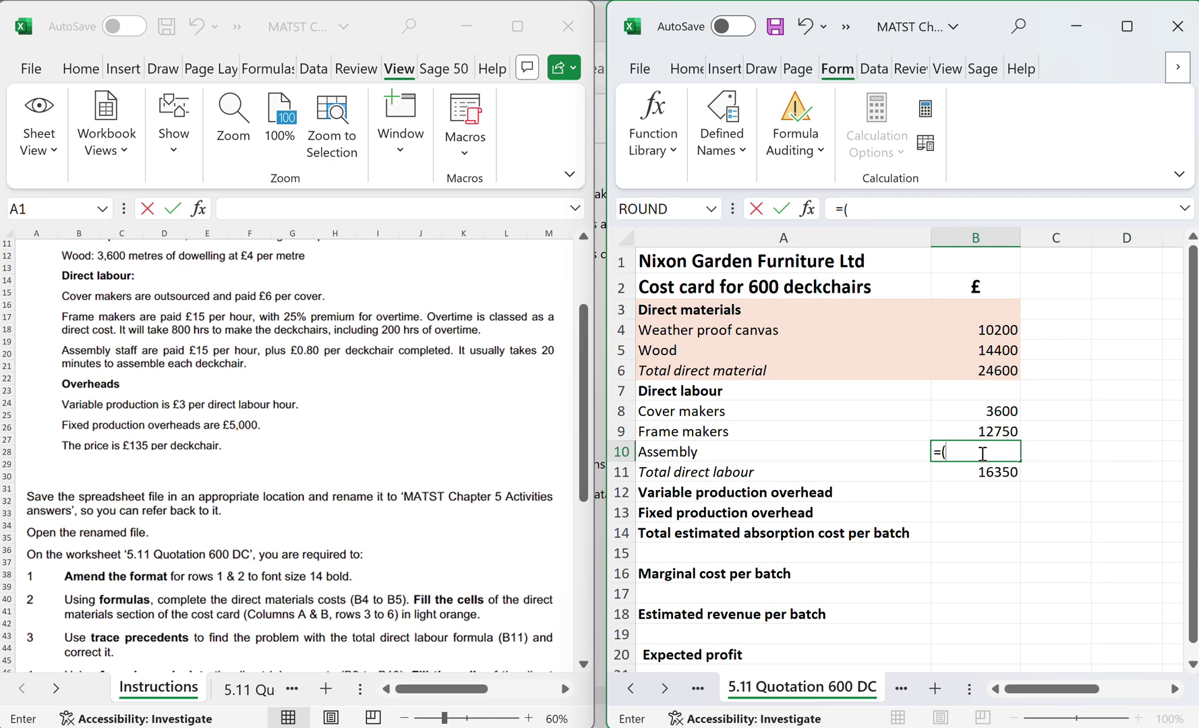
type("600")
type("/60")
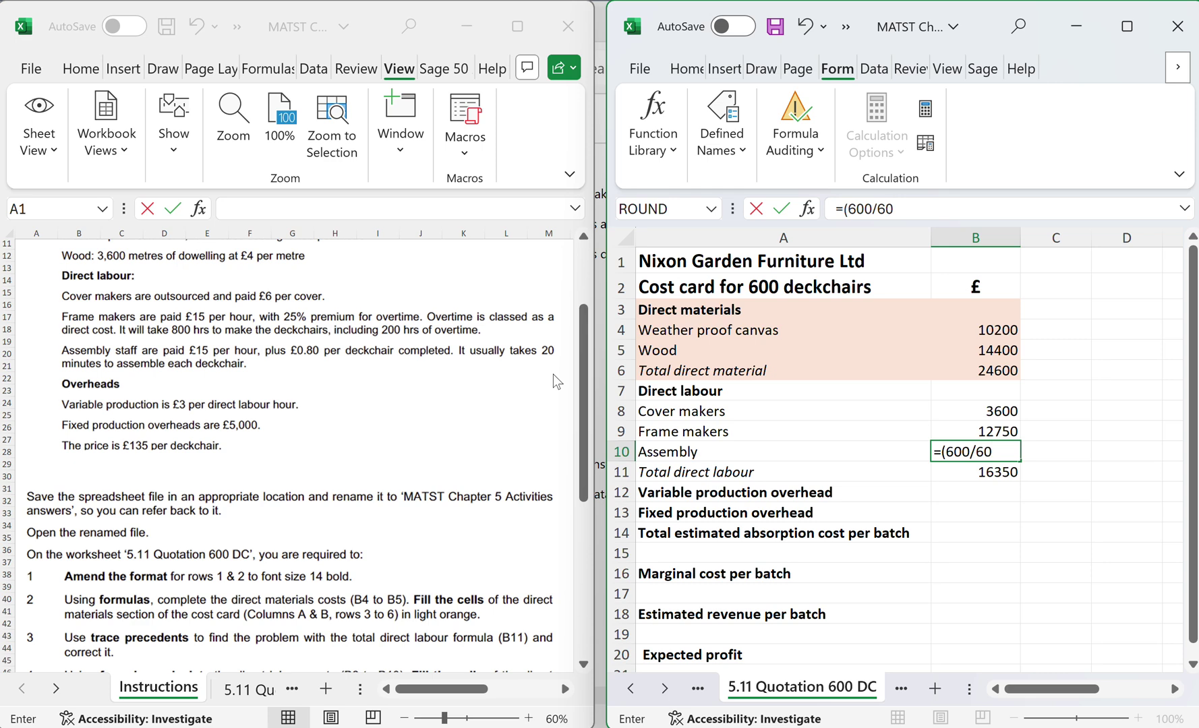
type(")")
type("*20")
type("*15")
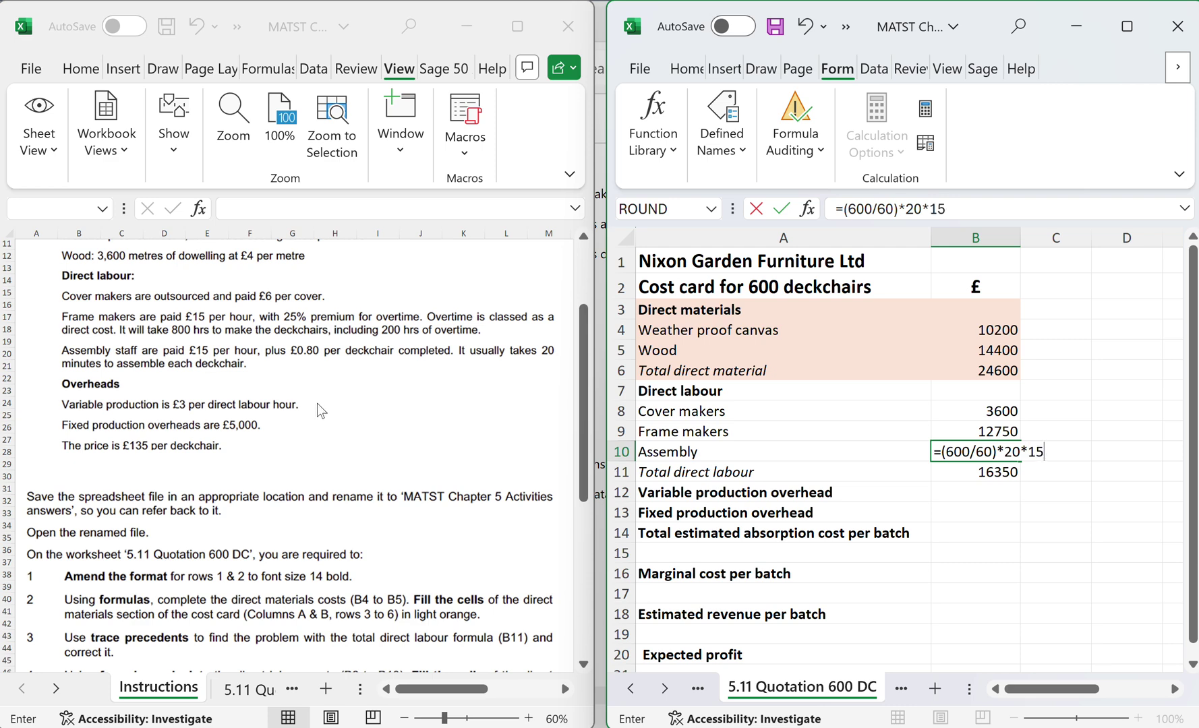
type("+0.80*60")
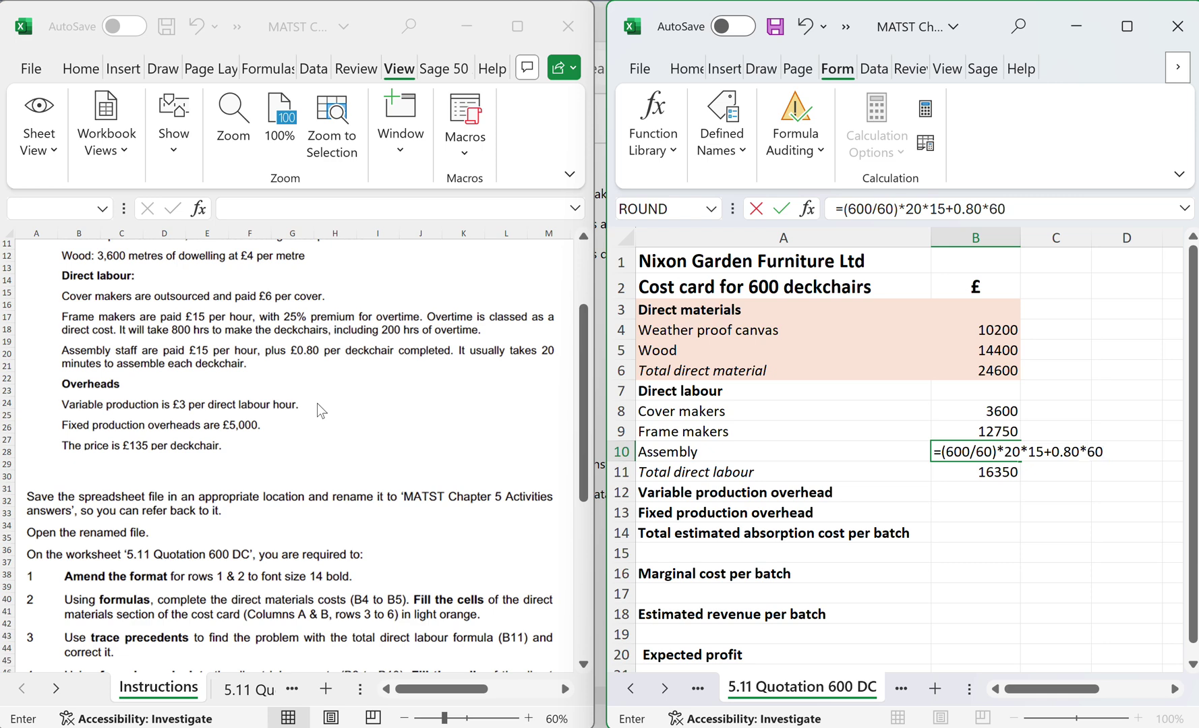
type("0)")
Rebracket B10 to =((((600/60)*20)*15)+(0.80*600)) and commit it, giving 3480.
left_click(940, 450)
type("(")
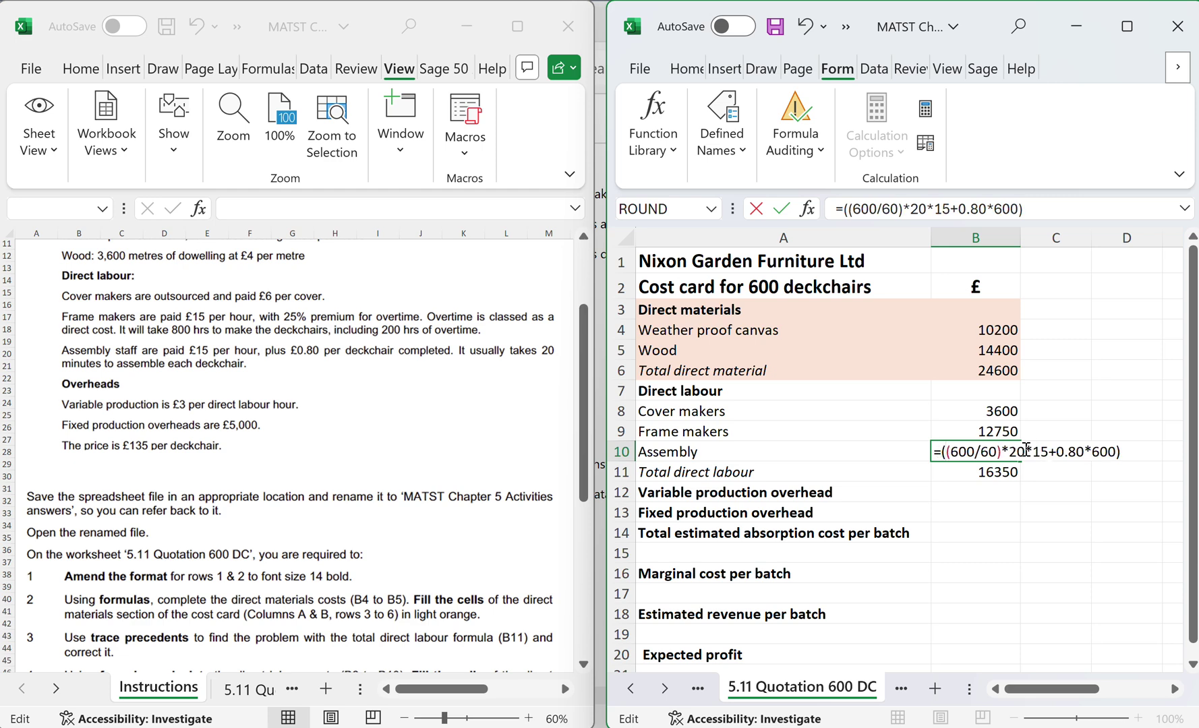
type("(")
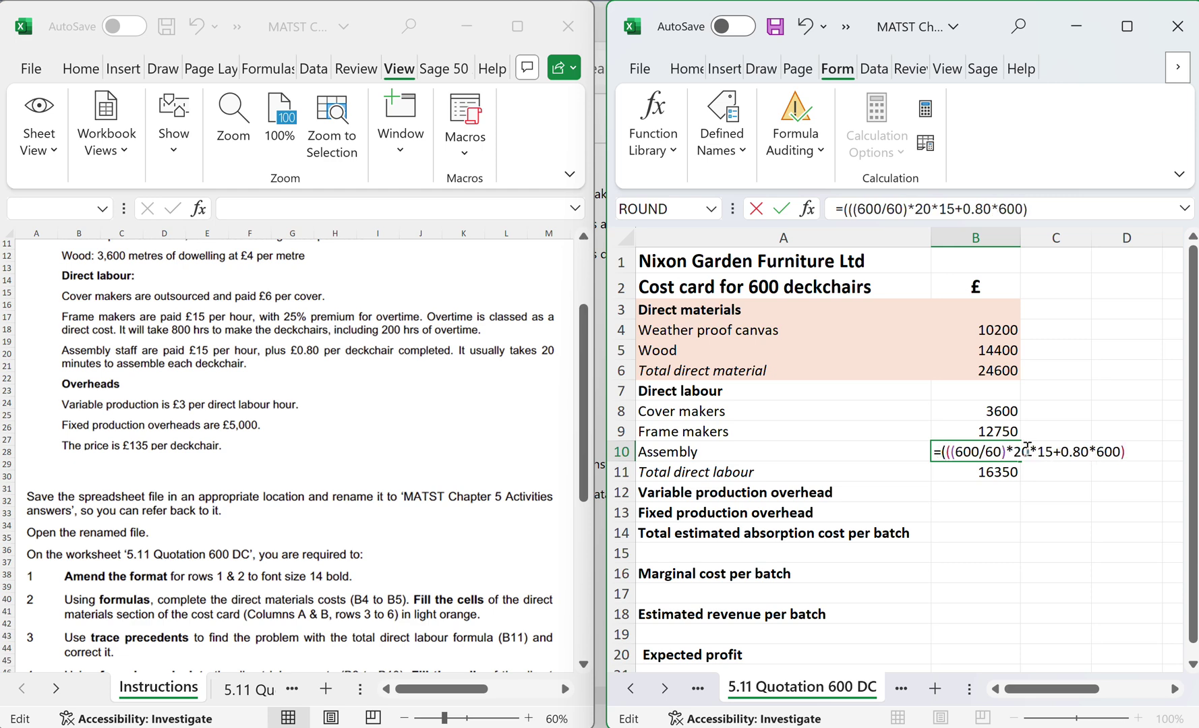
left_click(1029, 450)
left_click(1029, 450)
type(")")
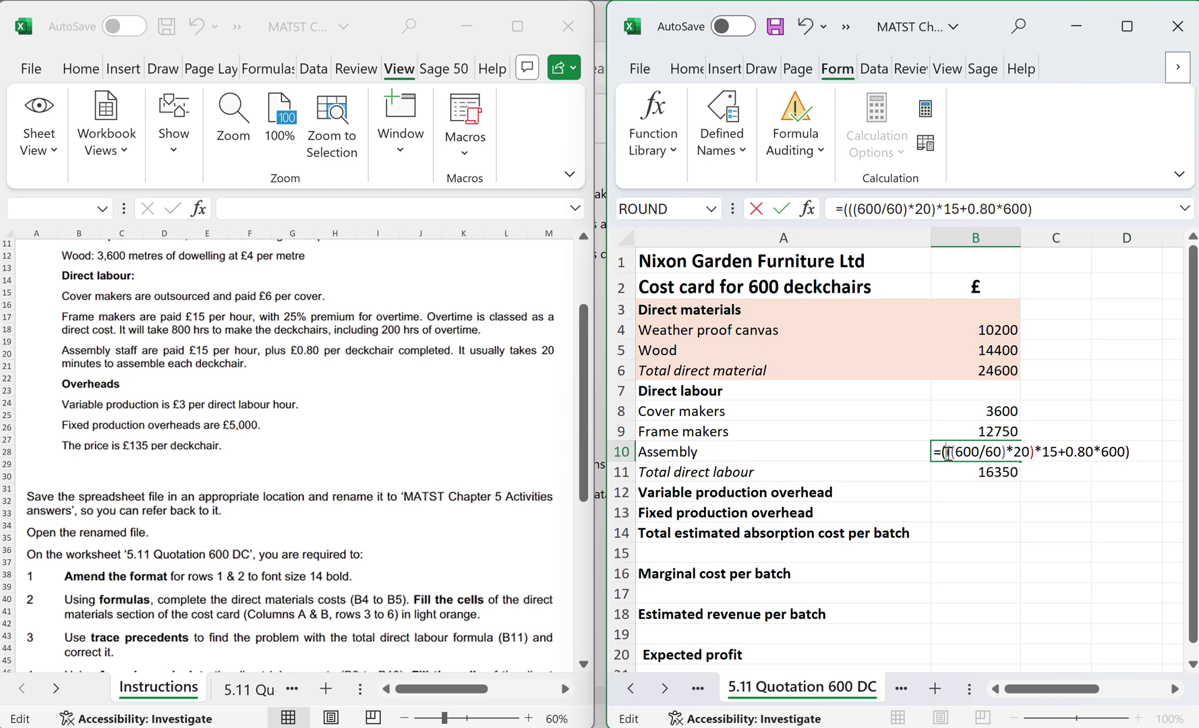
left_click(948, 453)
type("(")
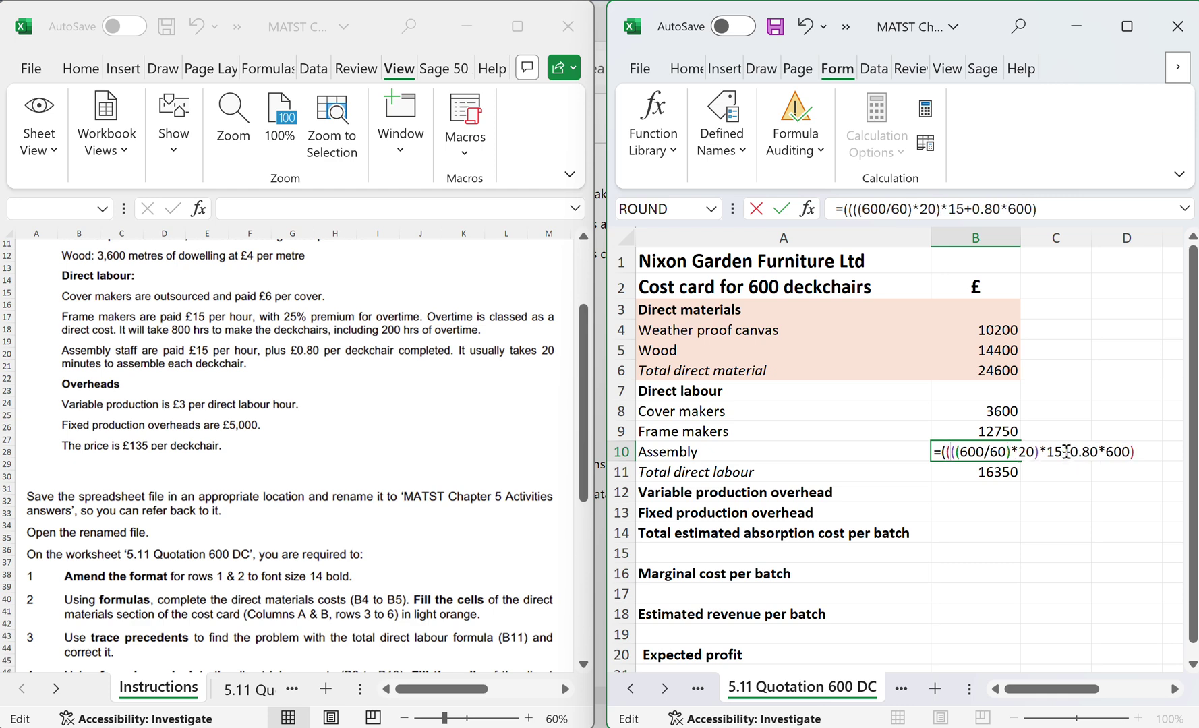
left_click(1066, 452)
type(")")
left_click(1075, 452)
type("(")
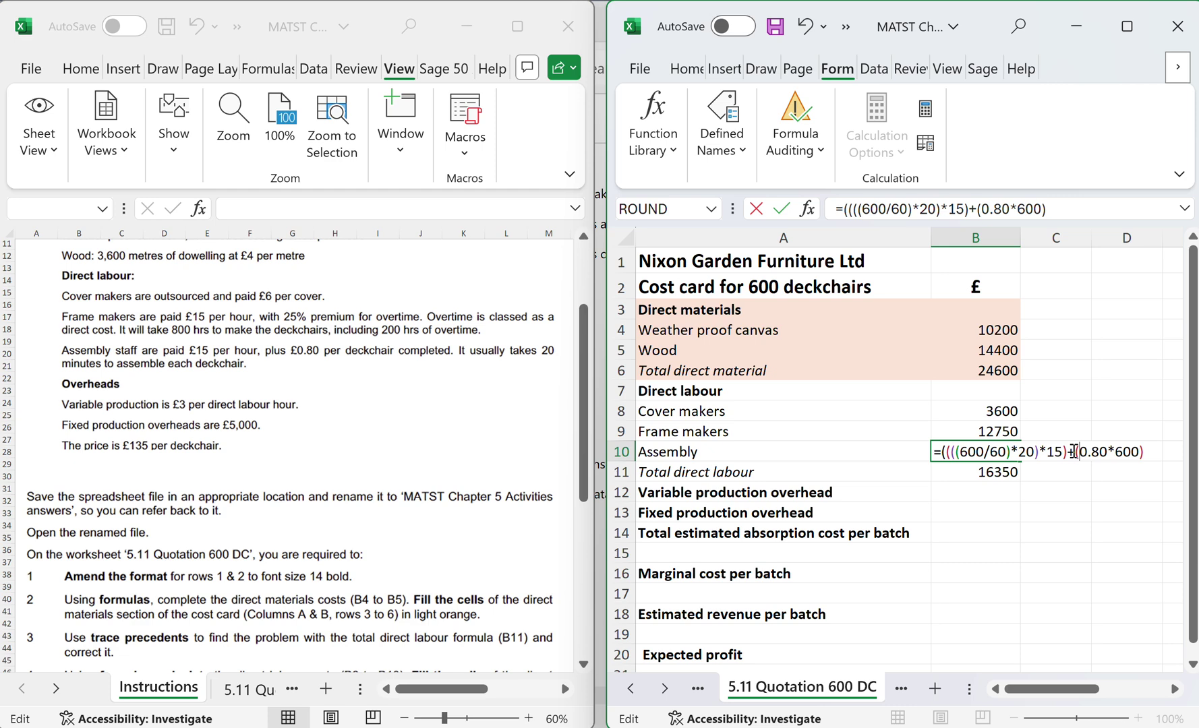
key("Return")
key("Return")
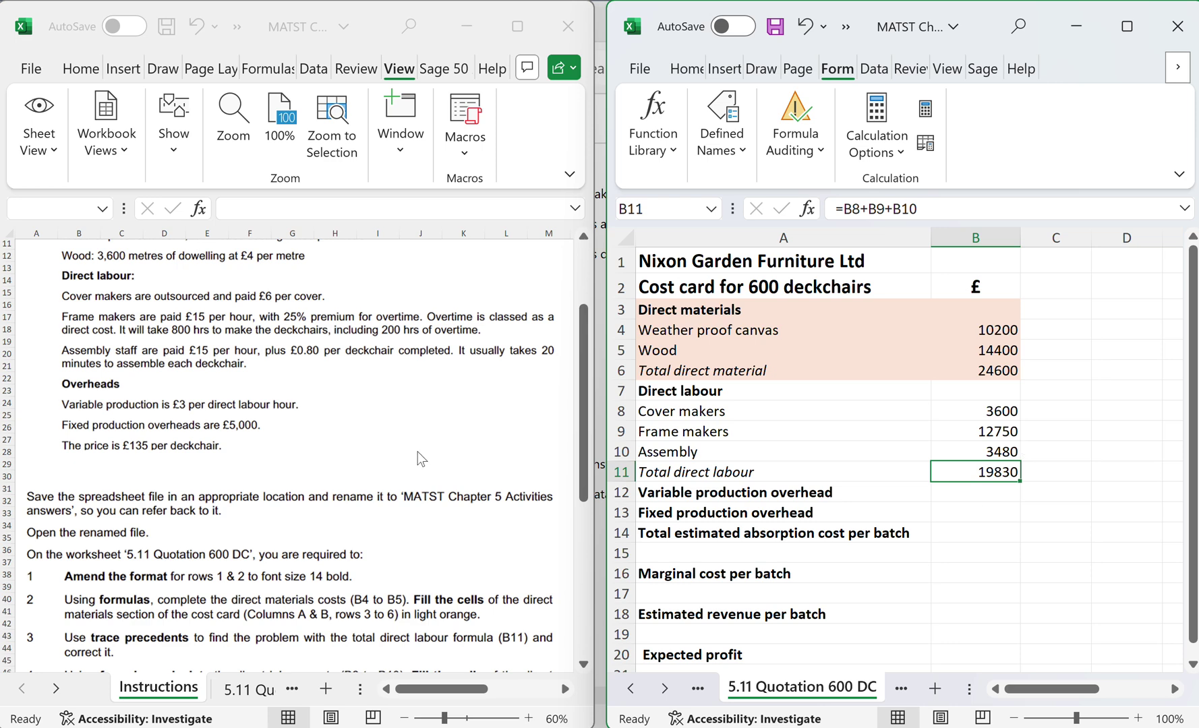
Shade the Direct labour section A7:B11 with a light blue theme fill.
left_click(392, 453)
scroll(392, 453, "down", 7)
scroll(393, 454, "down", 2)
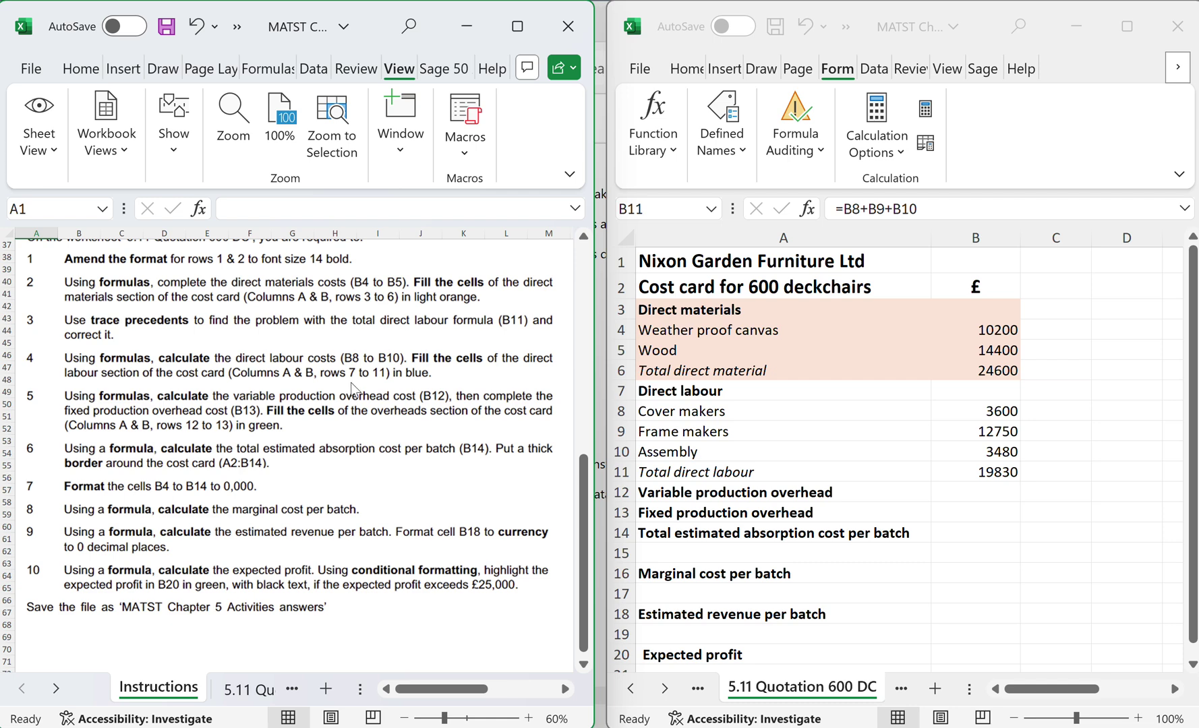
left_click(707, 392)
left_click_drag(705, 389, 971, 469)
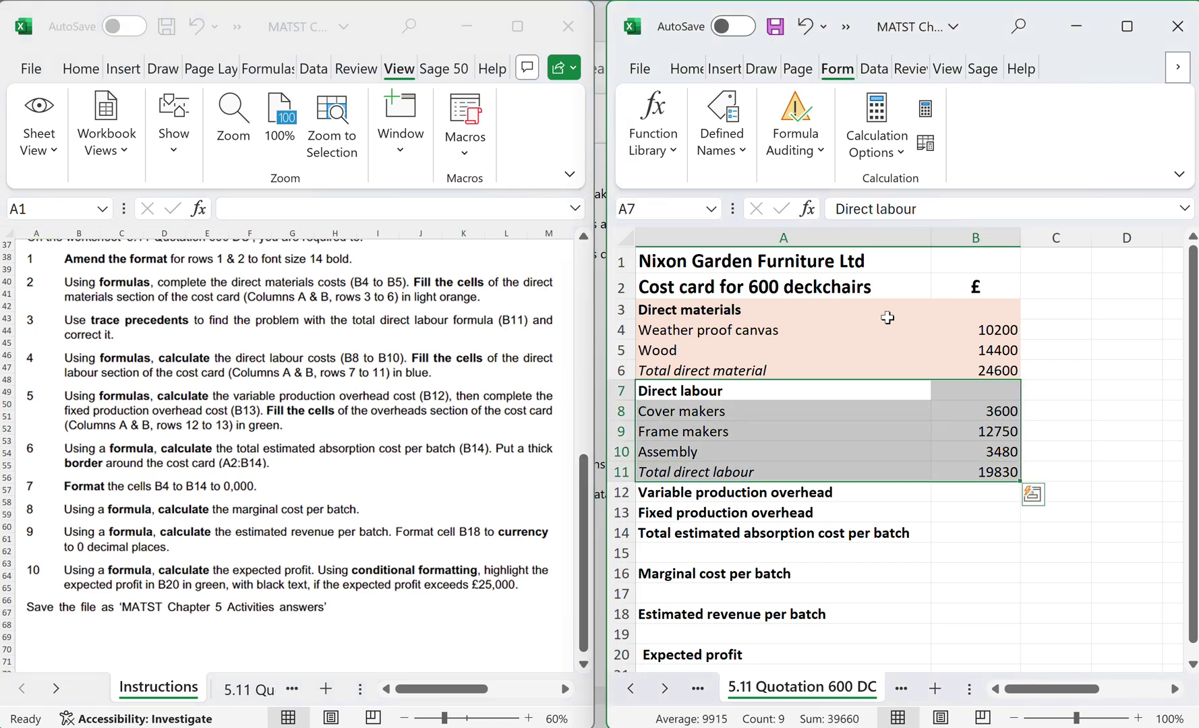
left_click(688, 75)
left_click(721, 128)
left_click(881, 248)
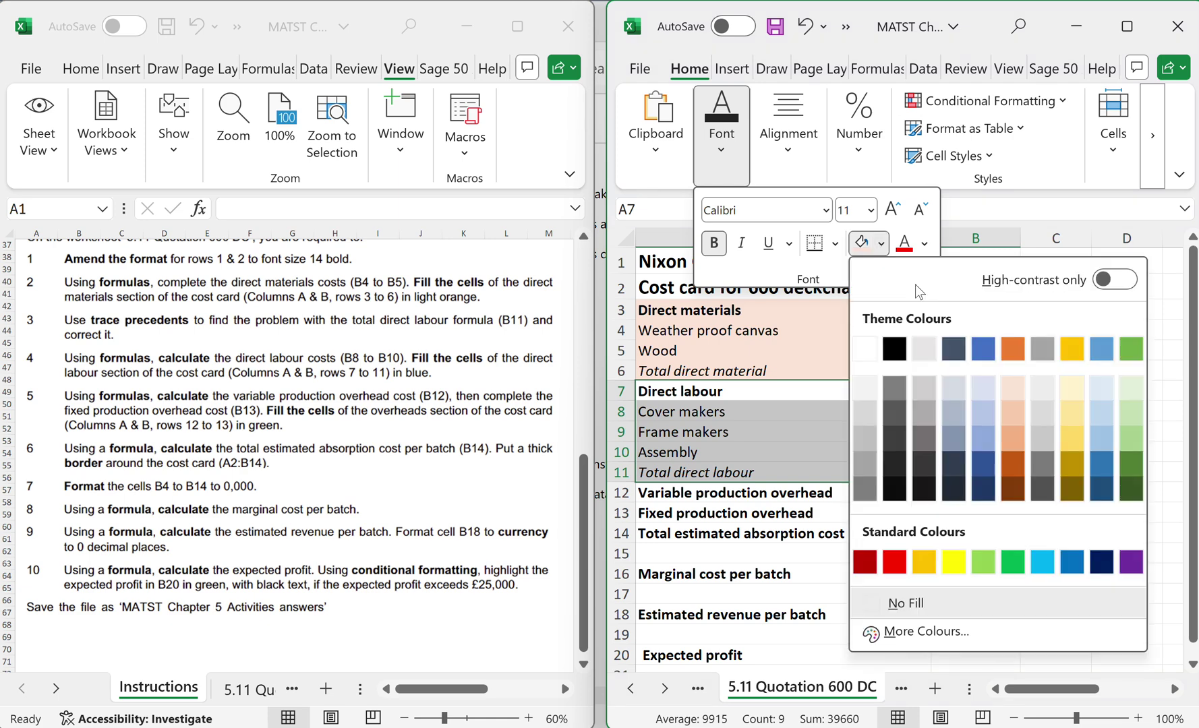
left_click(1102, 391)
key("Escape")
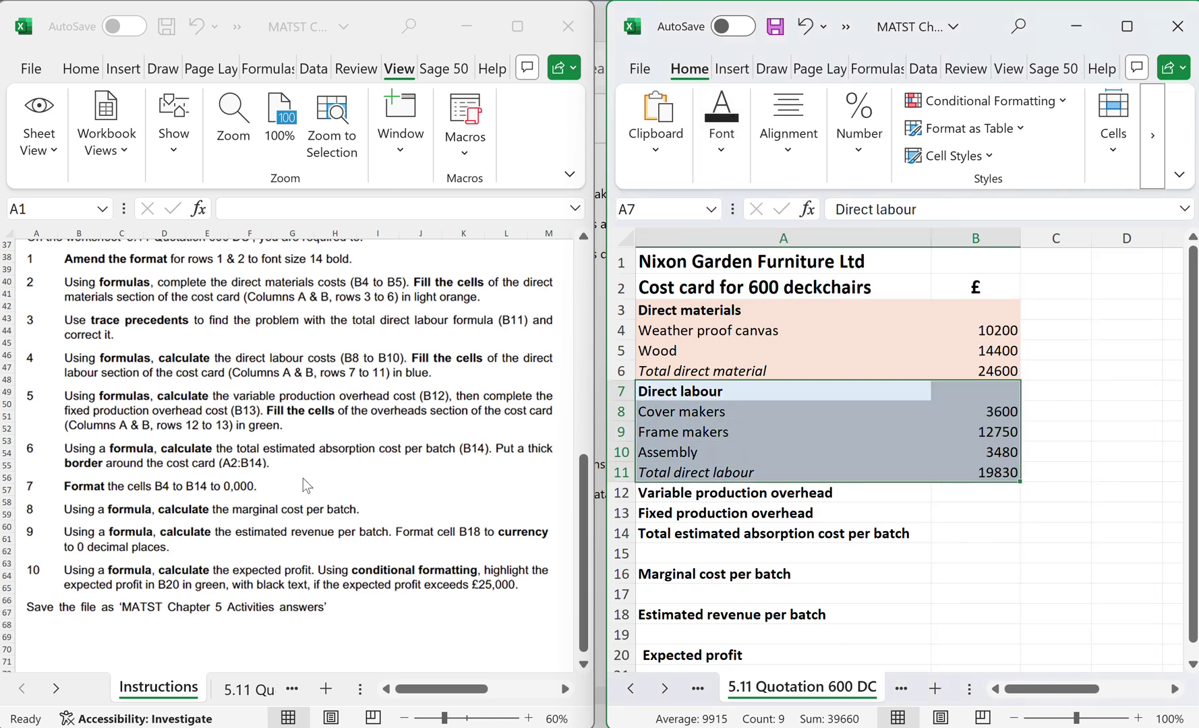
scroll(301, 499, "down", 1)
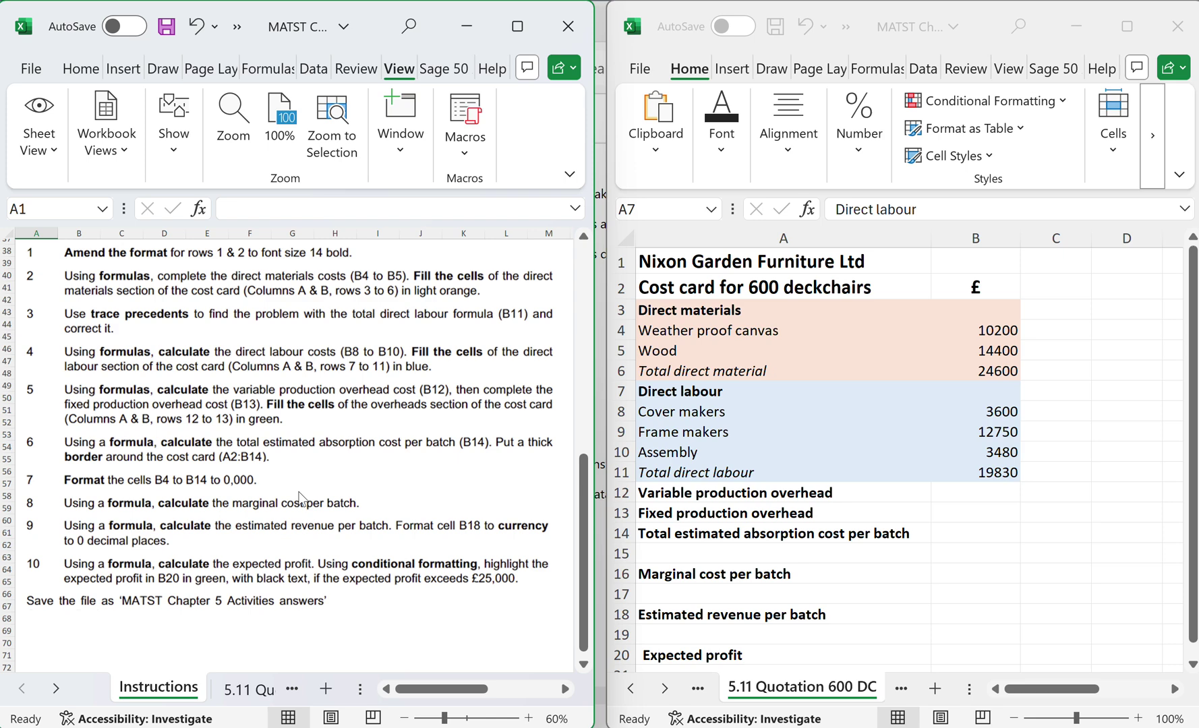
scroll(300, 499, "down", 3)
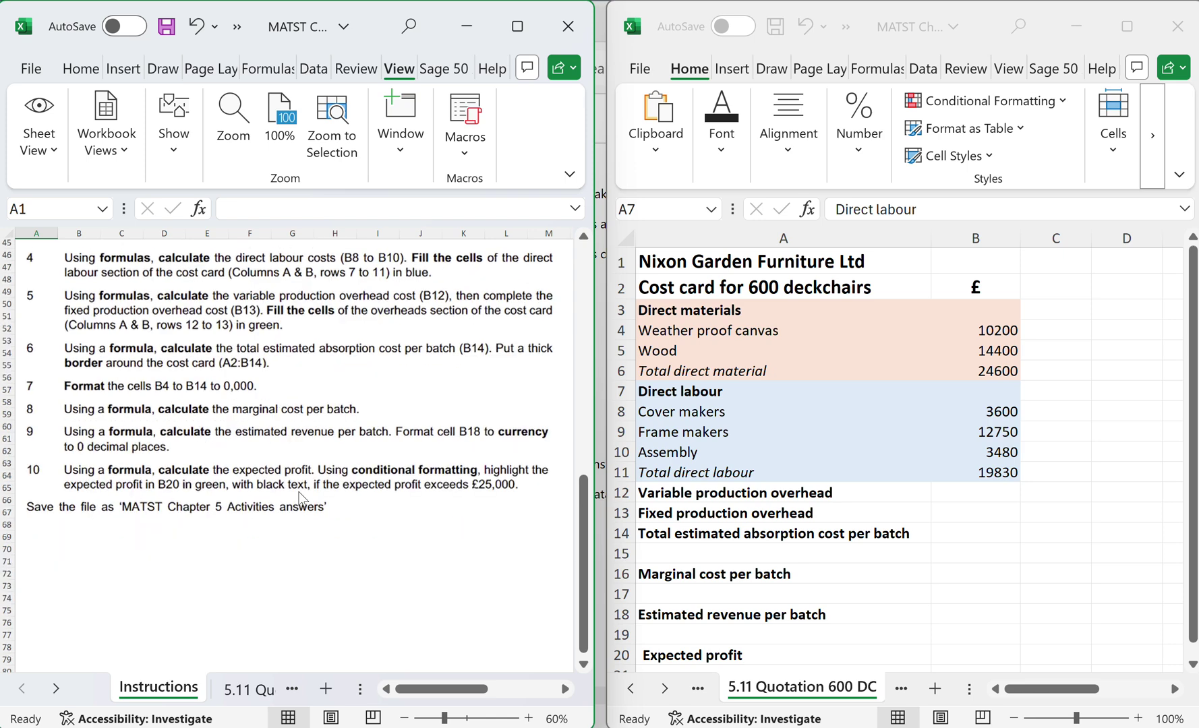
left_click(978, 494)
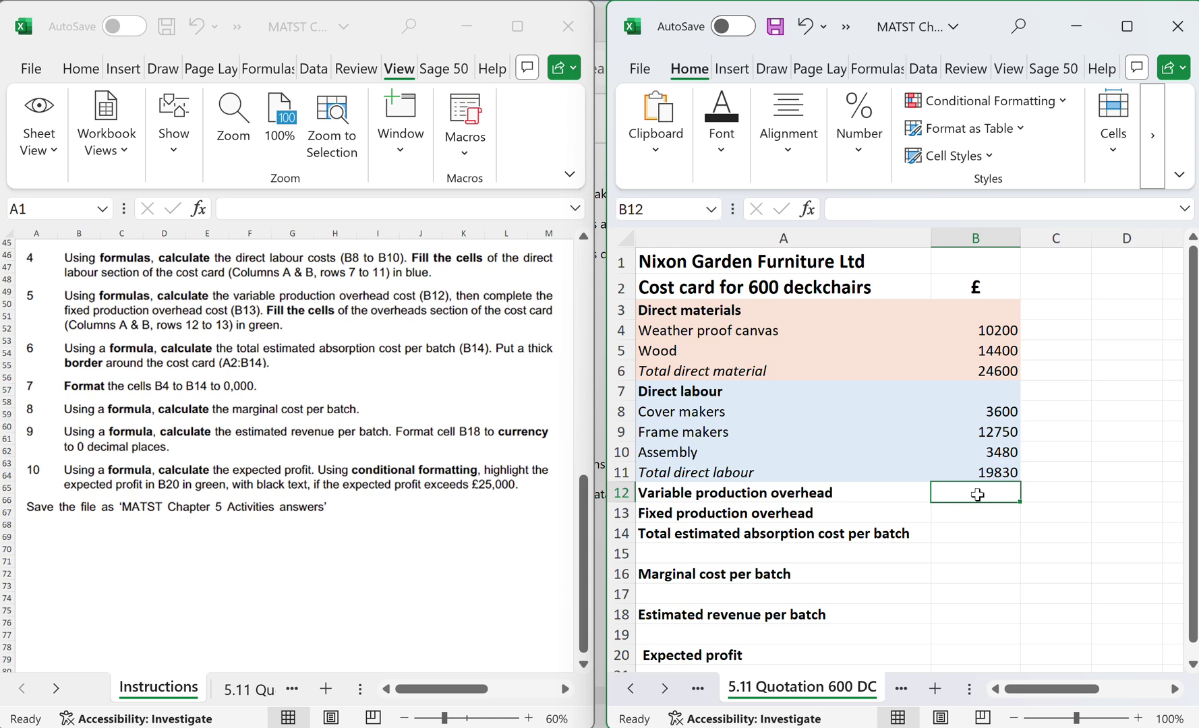
Enter =(800+(600/60)*20) in B12 from the overhead figures in the instructions.
left_click(388, 474)
scroll(388, 474, "up", 11)
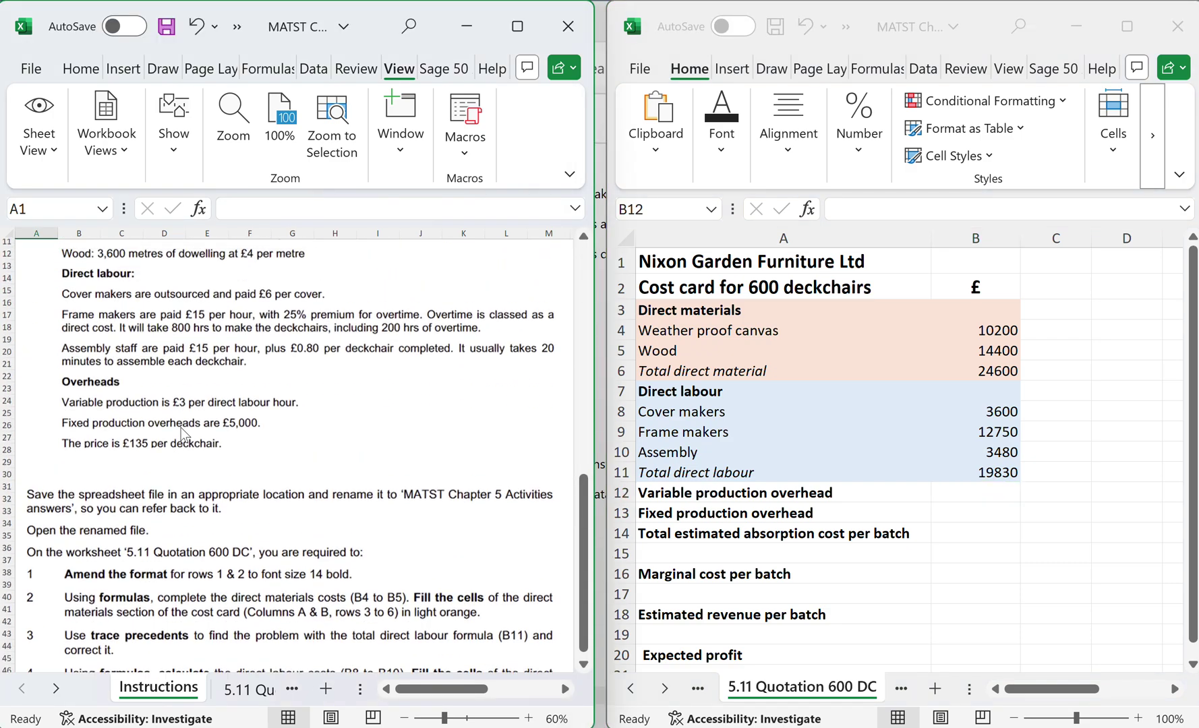
left_click(959, 486)
type("=")
key("super+shift+s")
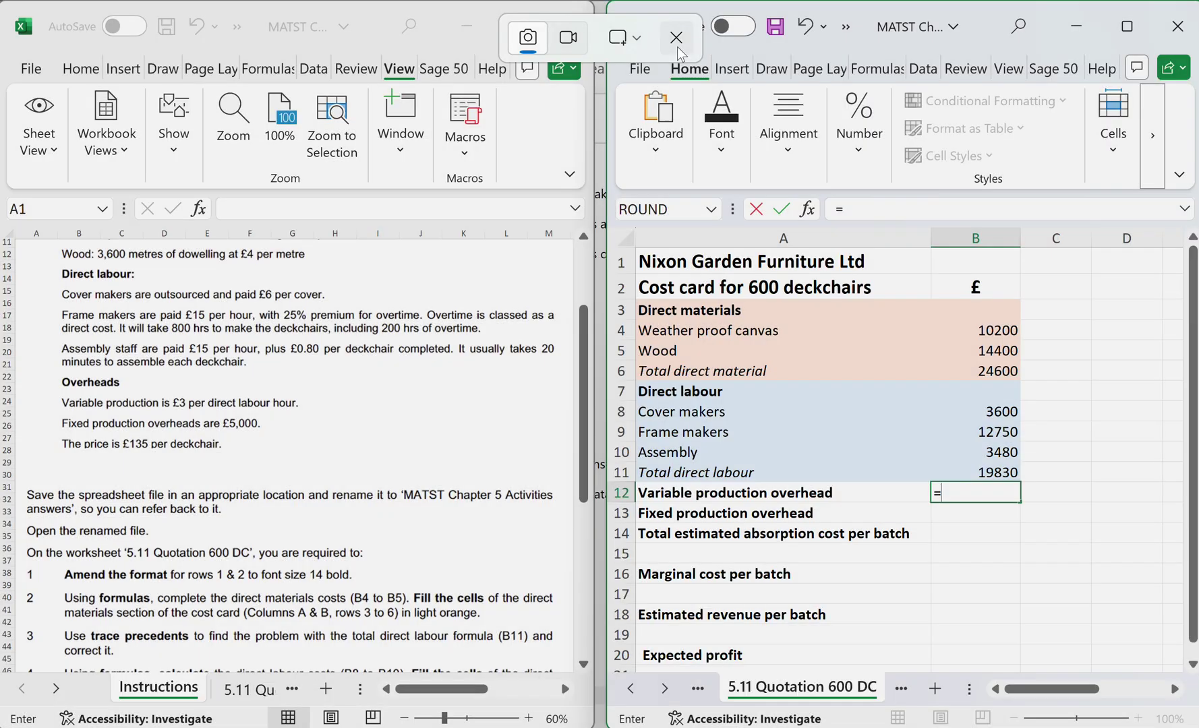
left_click(677, 47)
type("(")
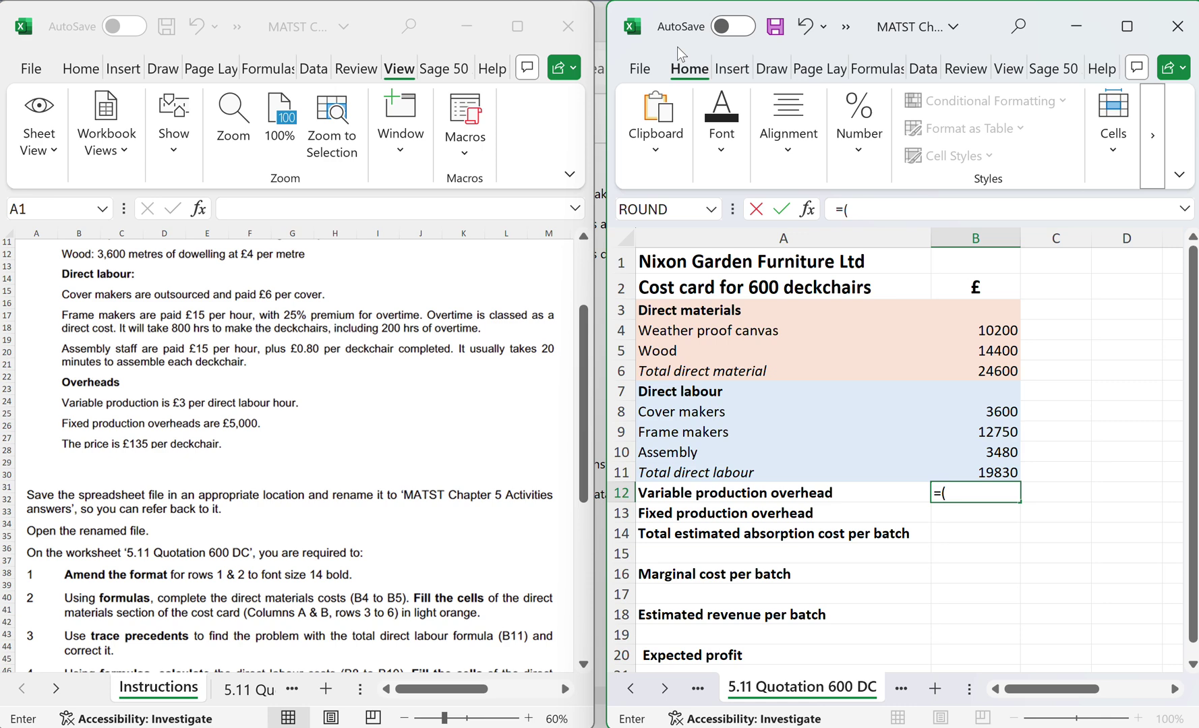
type("800+(600")
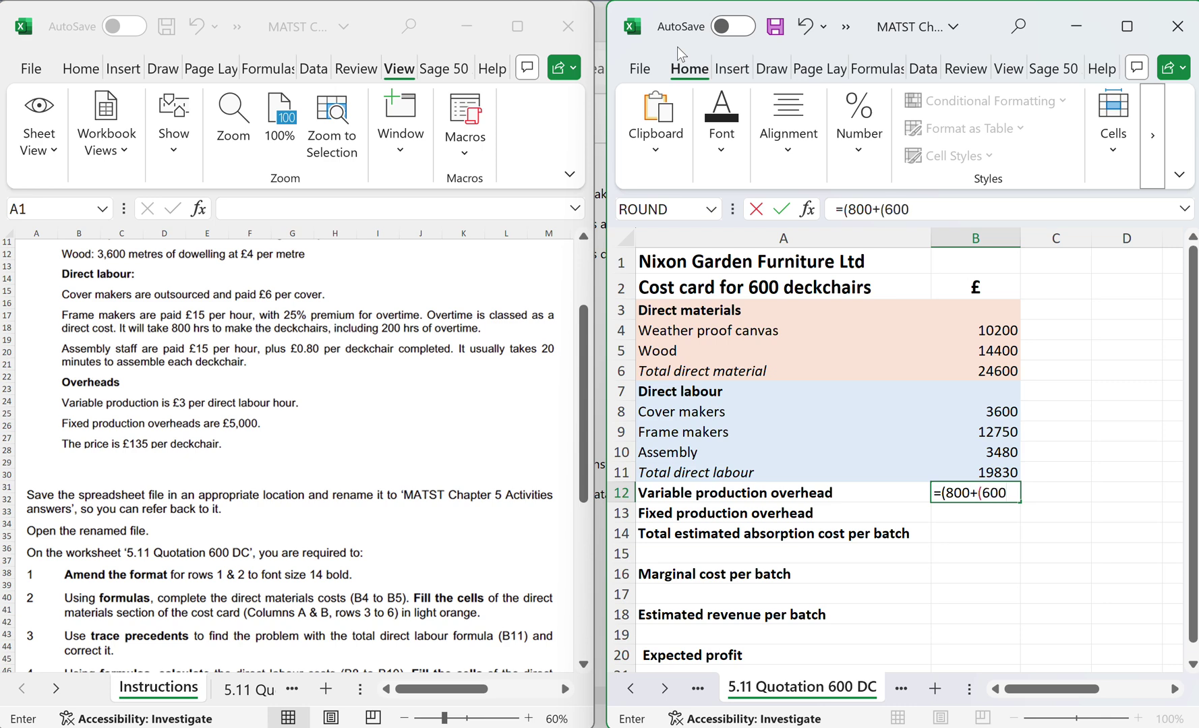
type("/60)*20)")
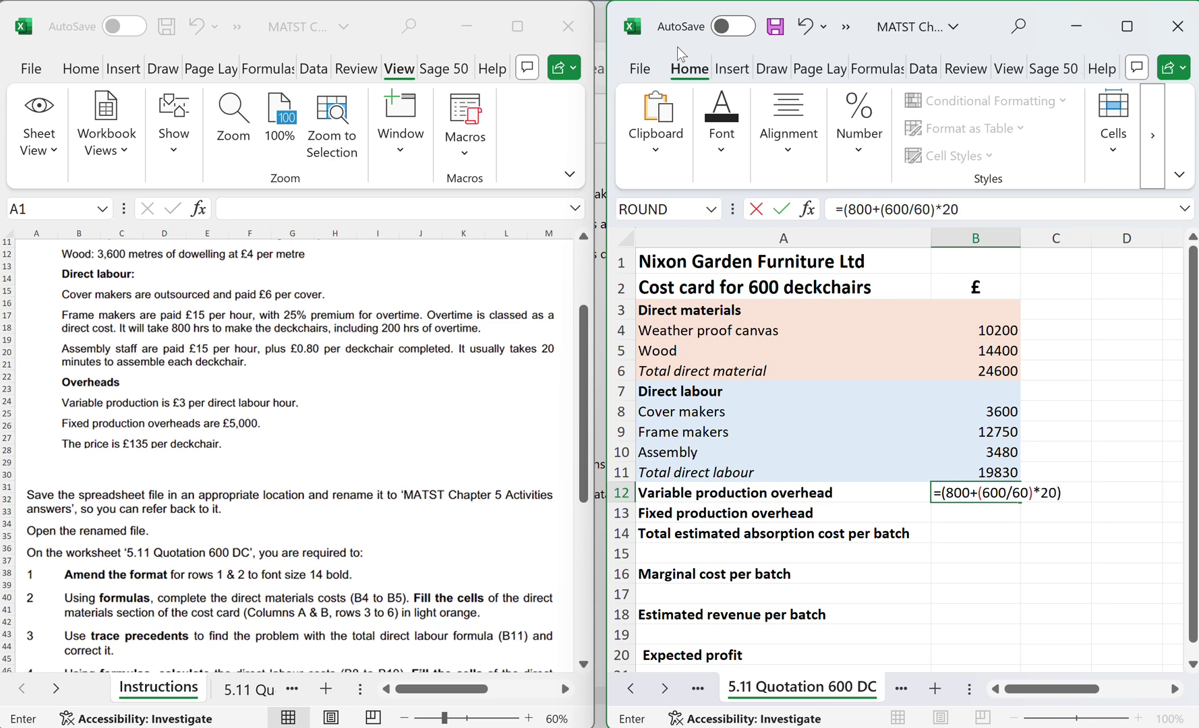
Add *3 and extra brackets so B12 reads =((800+((600/60)*20)*3)), showing 1400.
left_click(978, 494)
type("(")
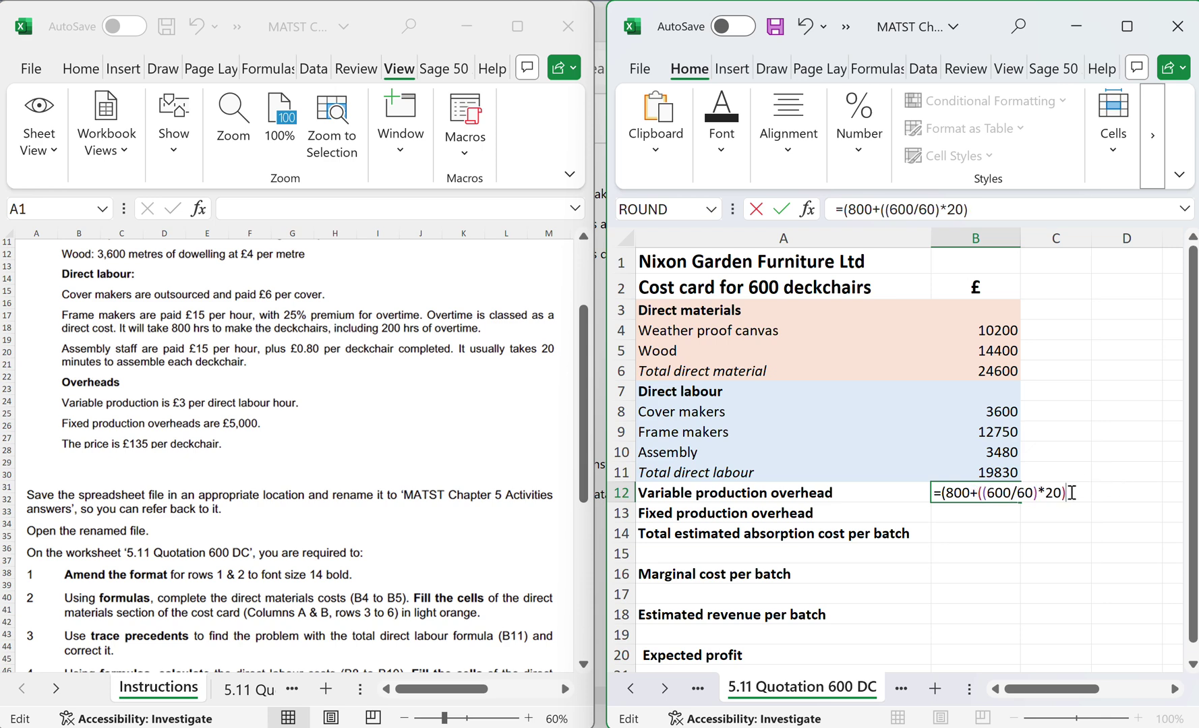
type("*3)")
left_click(948, 498)
type("(")
key("Return")
key("Return")
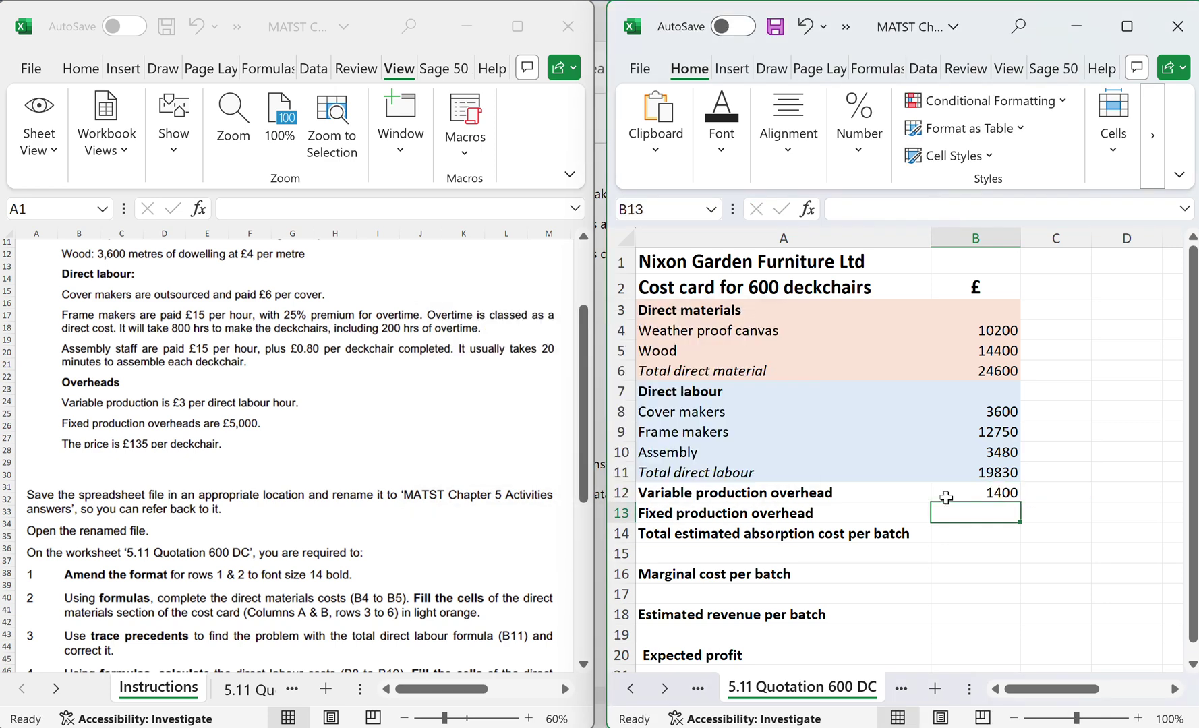
Re-enter B12 as =(800+(600/60*20))*3 to give 3000, and put =5000 in B13.
left_click(957, 492)
key("BackSpace")
type("=")
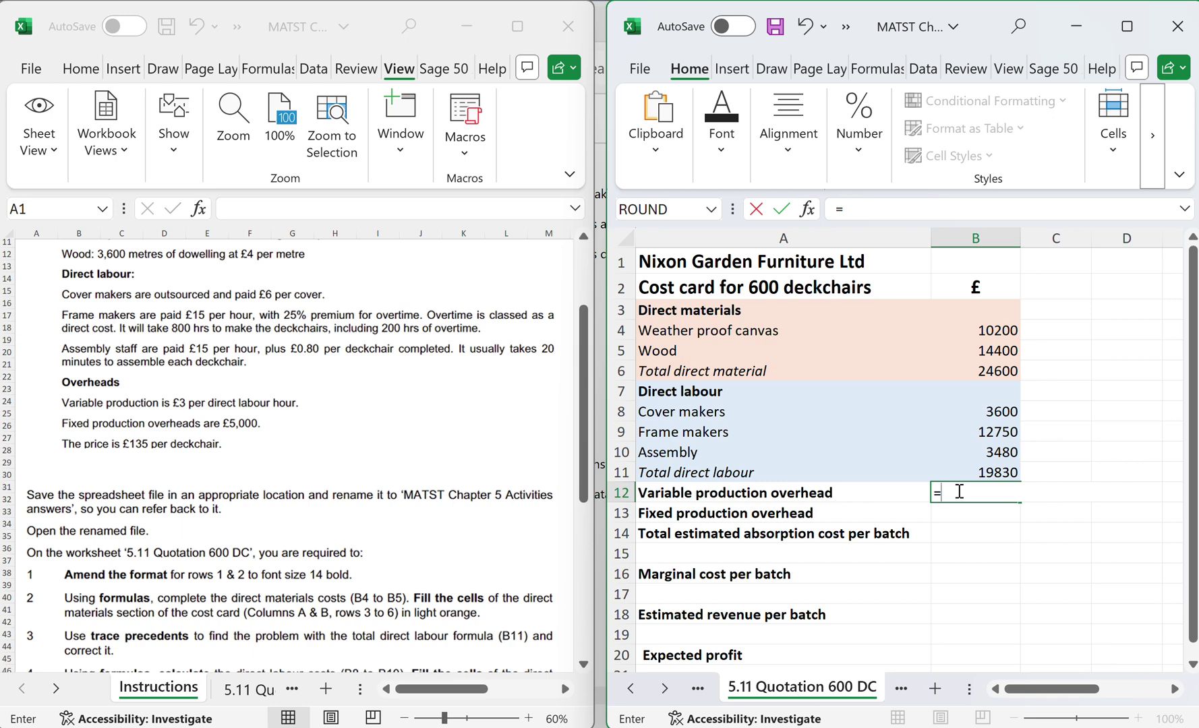
type("(800+(600")
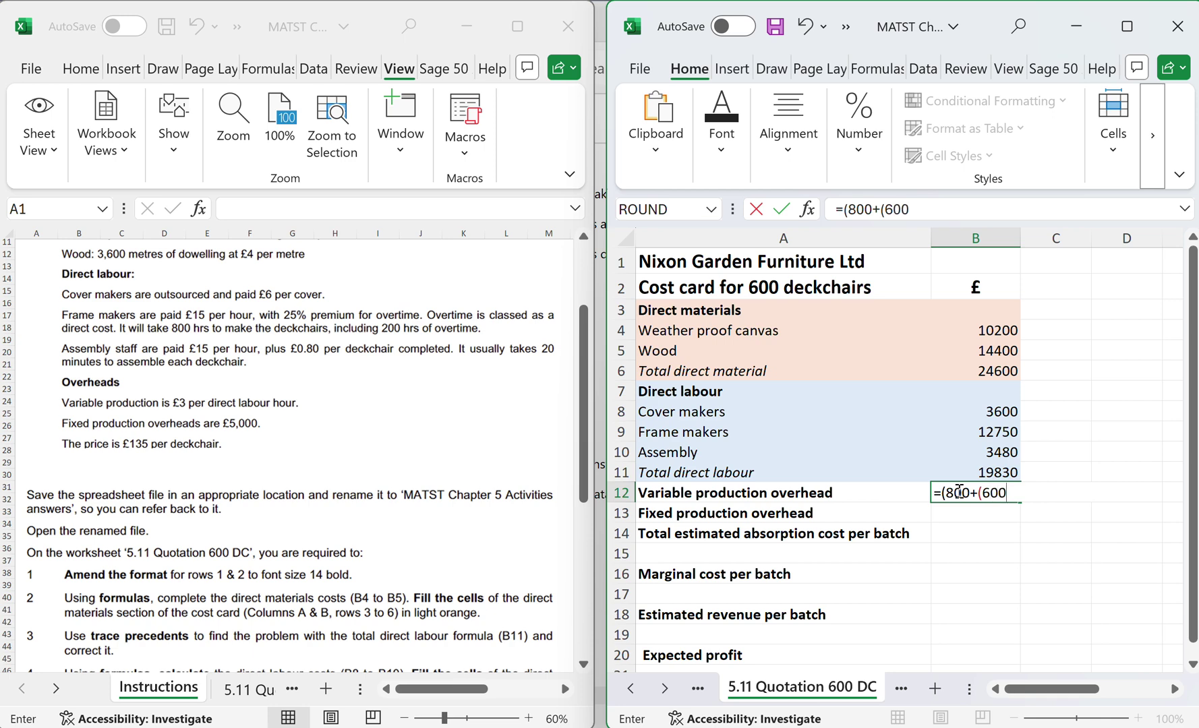
type("/60*20)")
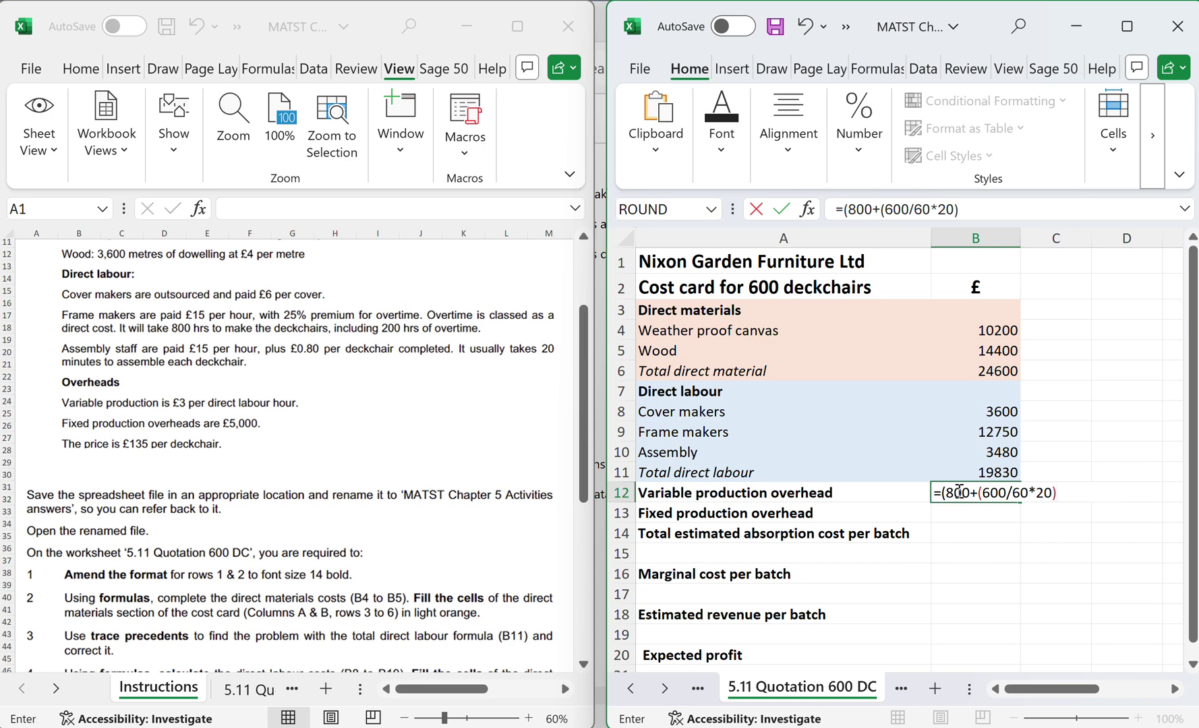
type(")*3")
key("Return")
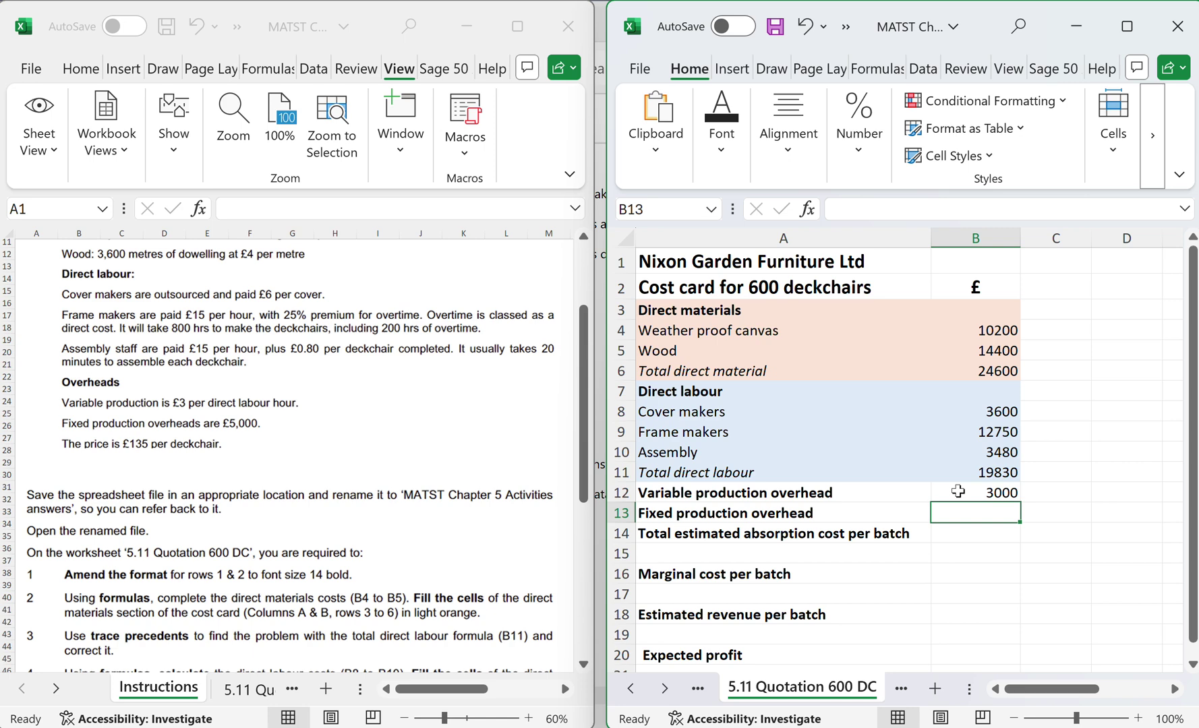
type("=5")
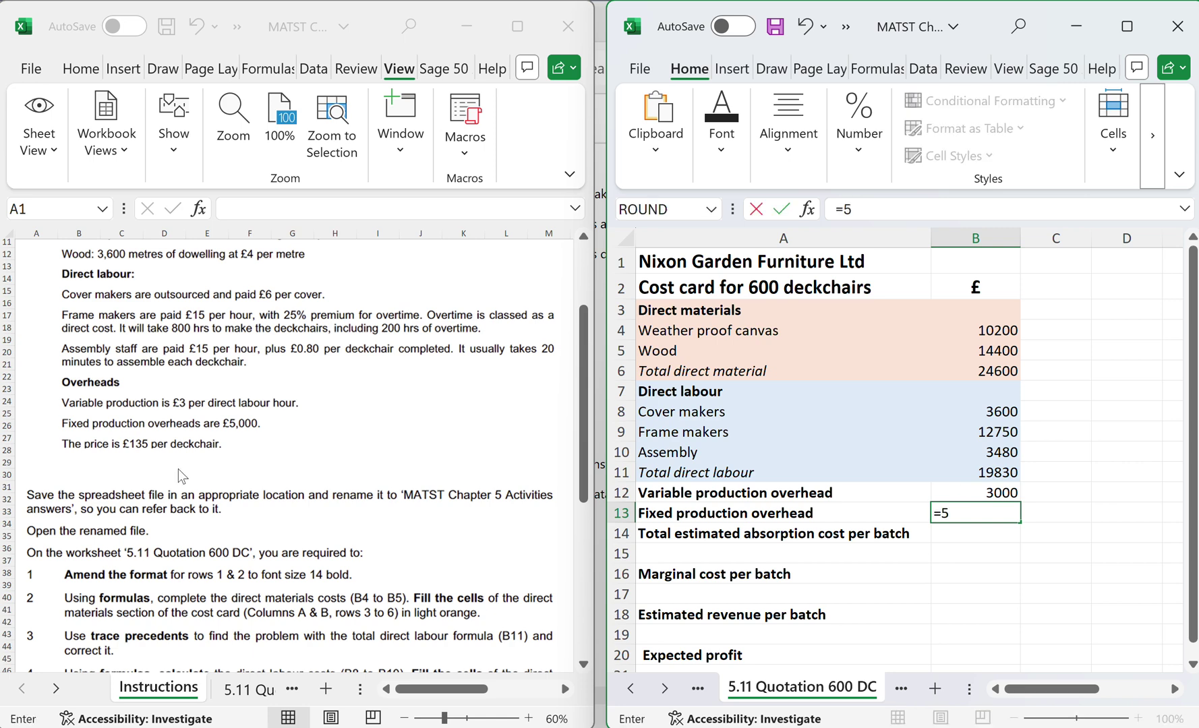
type("000")
key("Return")
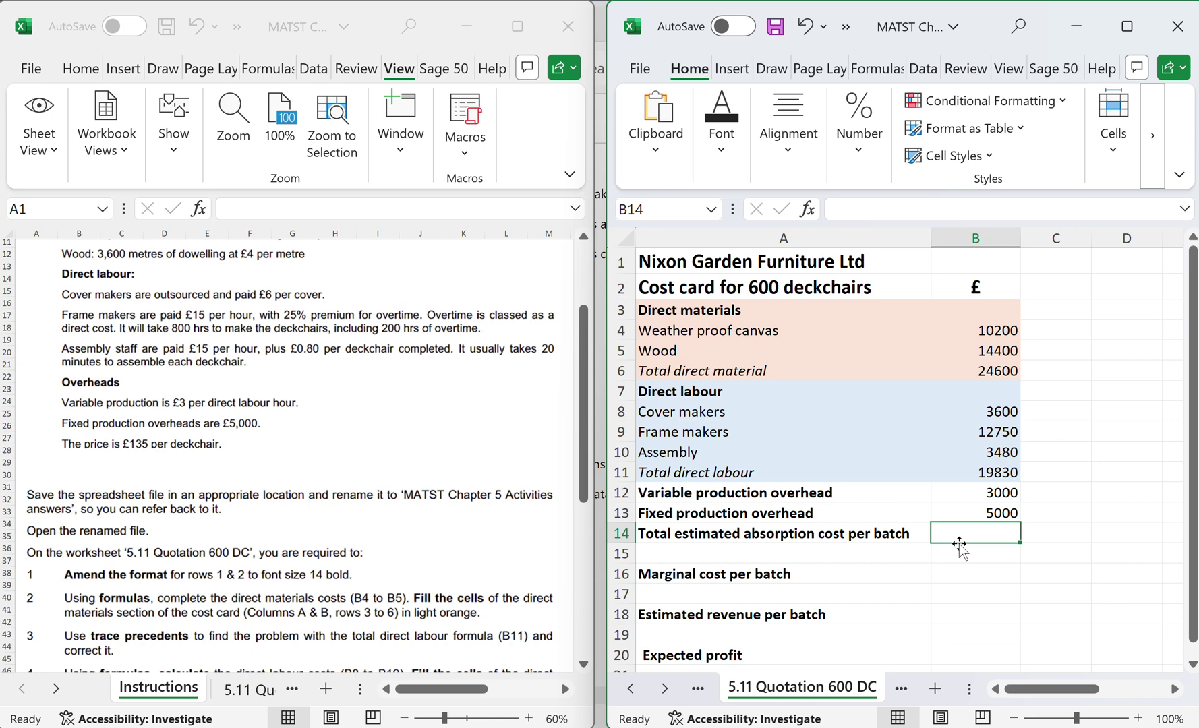
Shade the overhead rows A12:B13 with a light green fill colour.
left_click(326, 510)
scroll(326, 509, "down", 9)
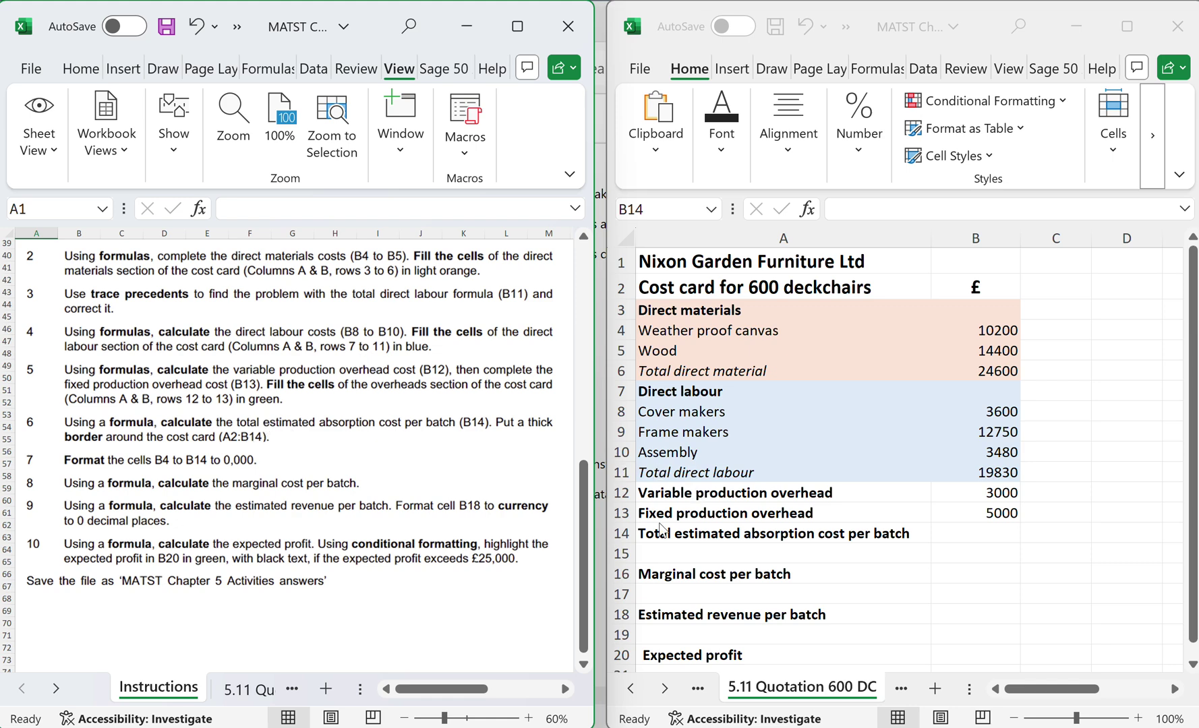
left_click(667, 491)
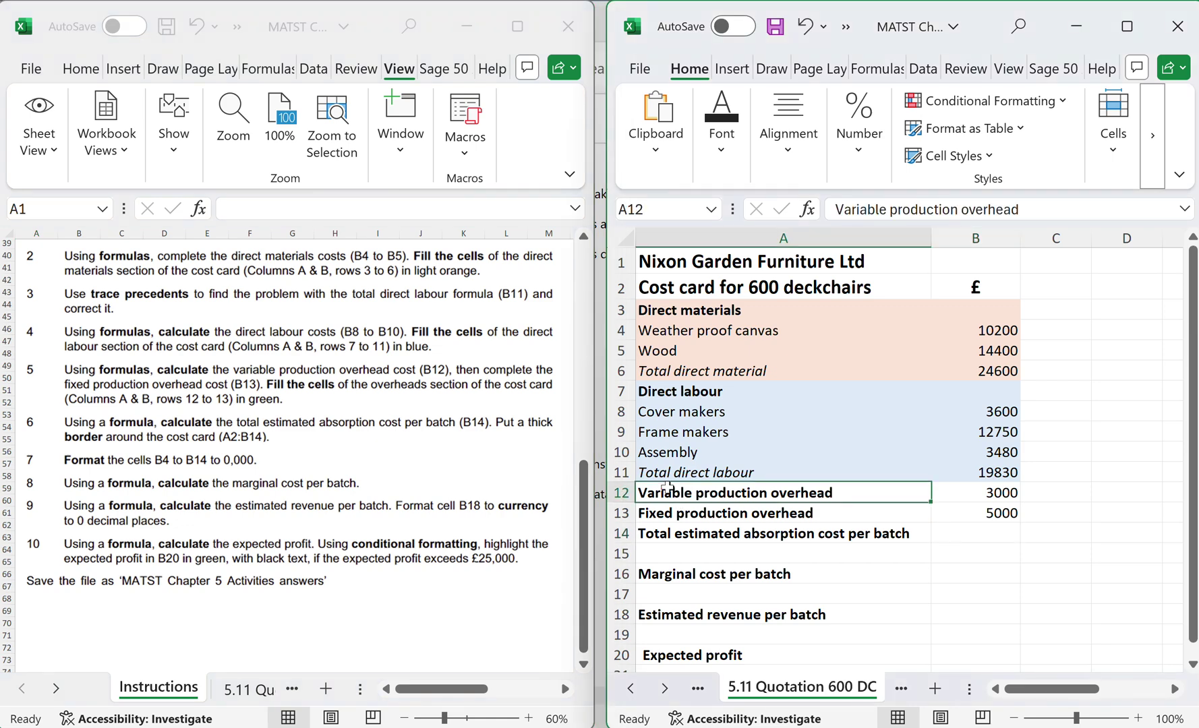
left_click_drag(668, 491, 1000, 515)
left_click(726, 152)
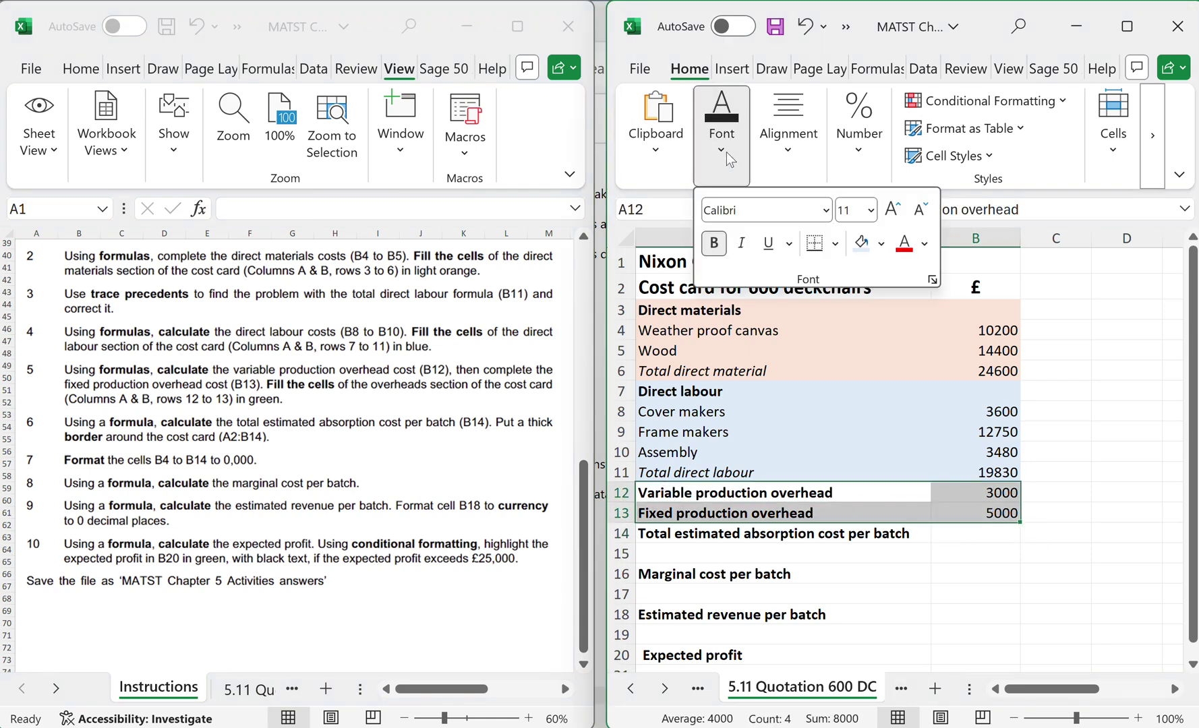
left_click(881, 244)
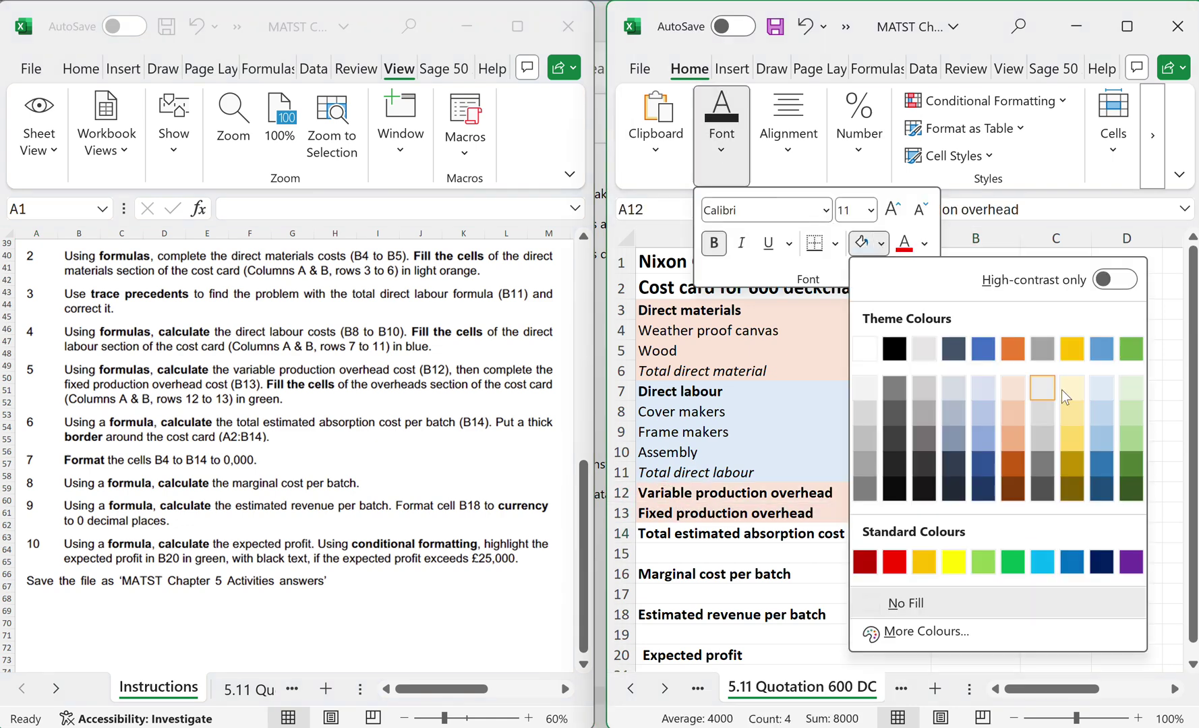
left_click(1136, 395)
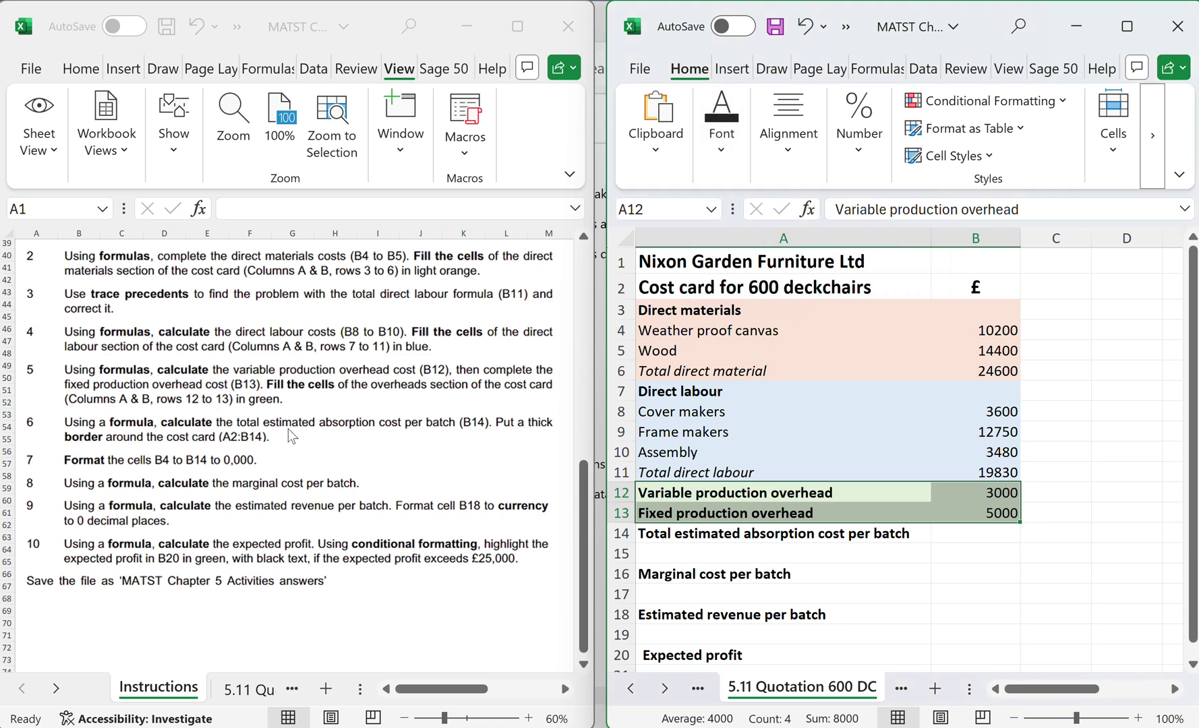
left_click(970, 533)
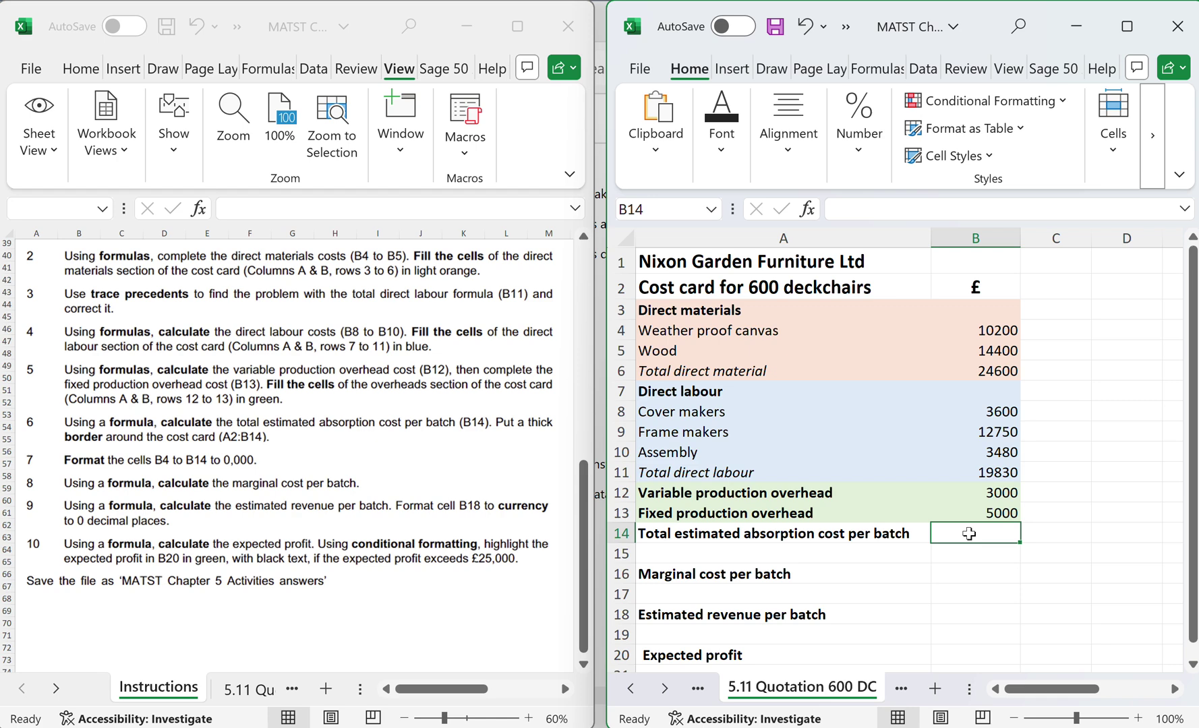
Enter =SUM(B13,B12,B6,B11) in B14 for a total absorption cost of 52430.
type("=")
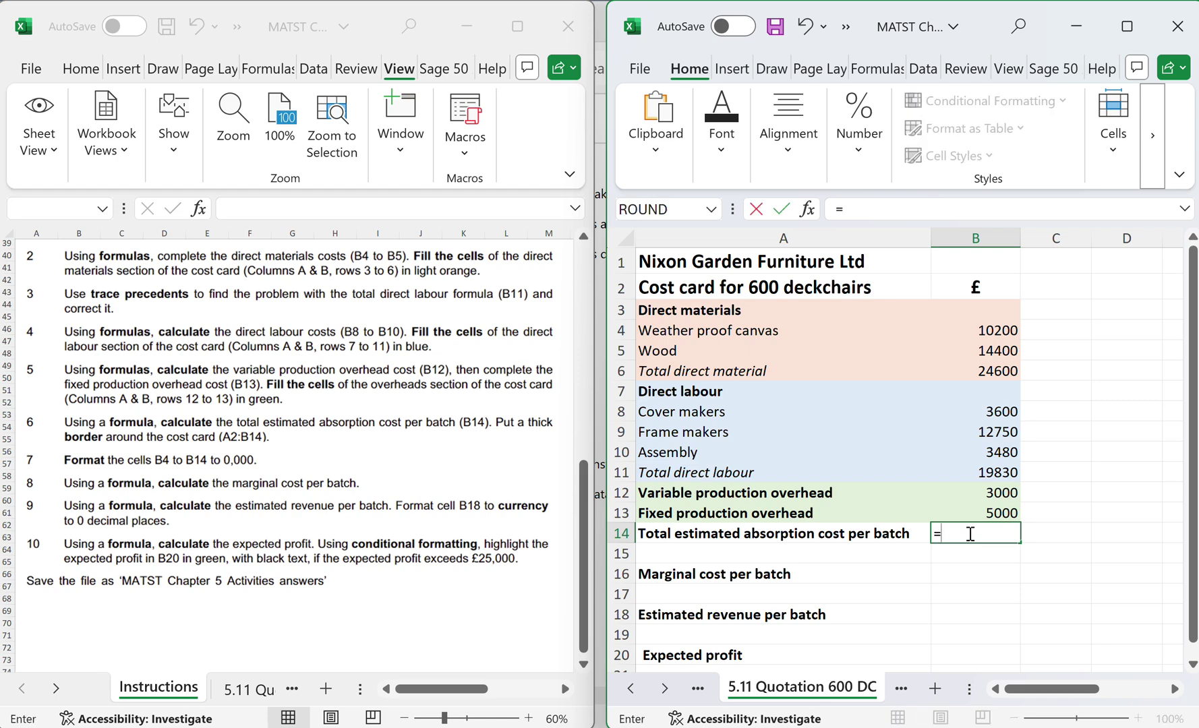
type("sum(")
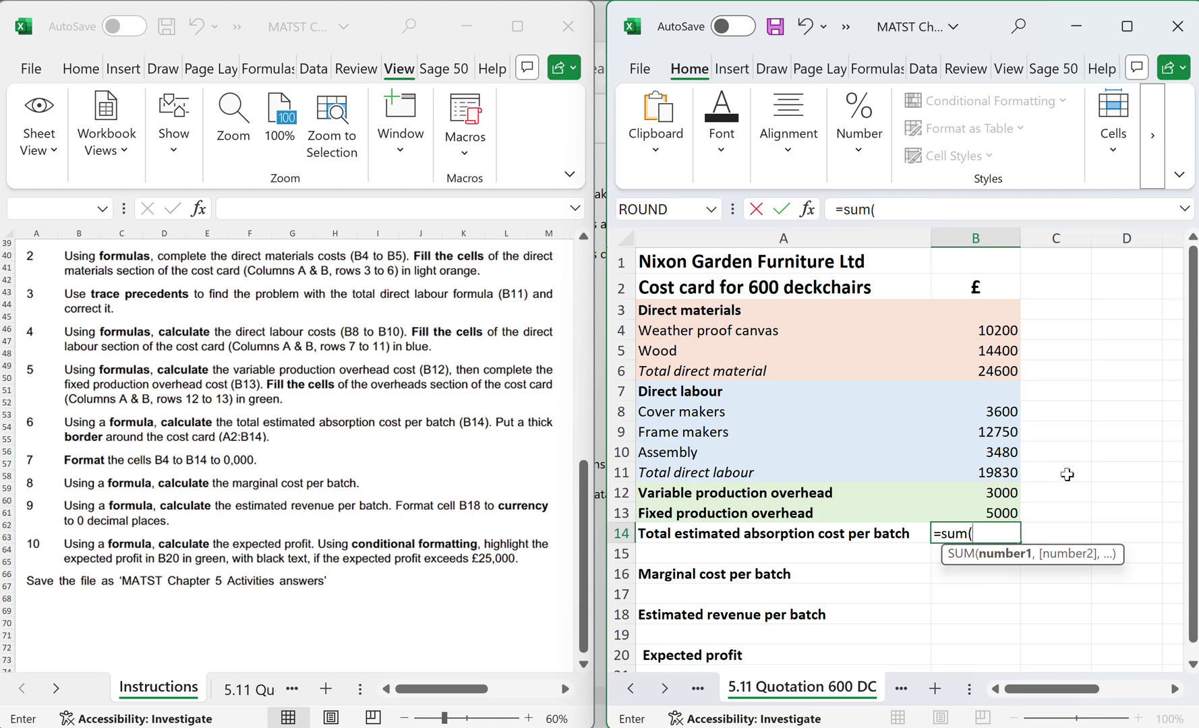
left_click(980, 511)
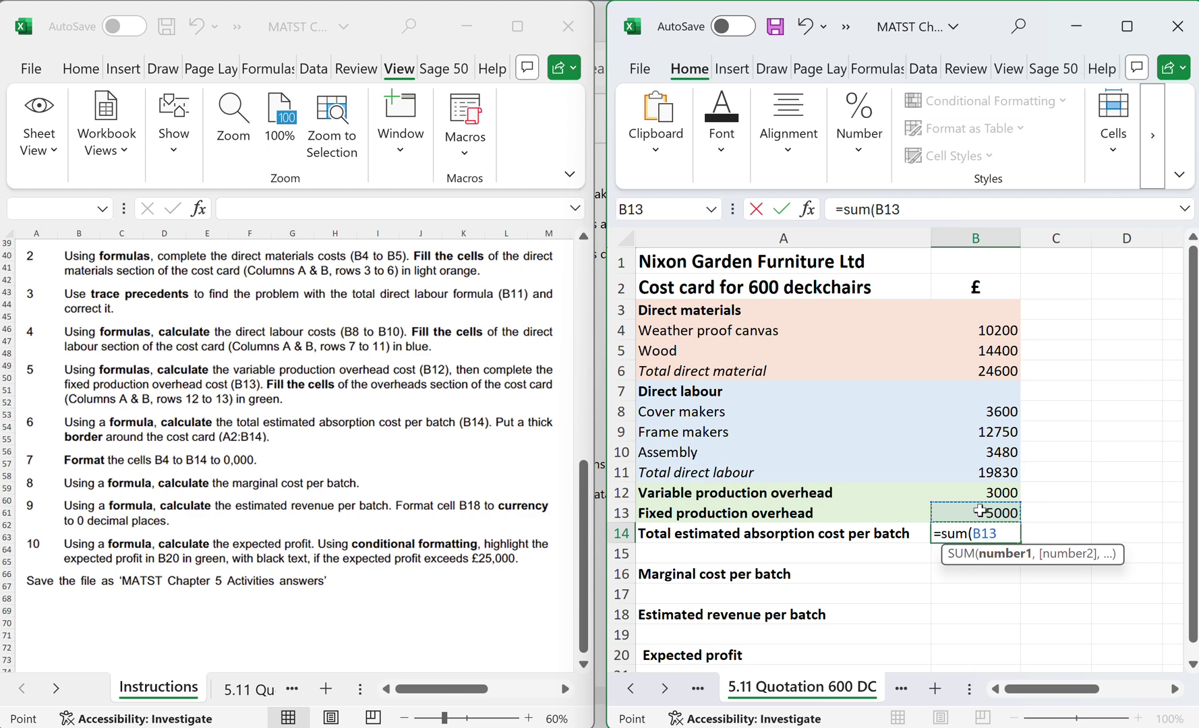
type(",")
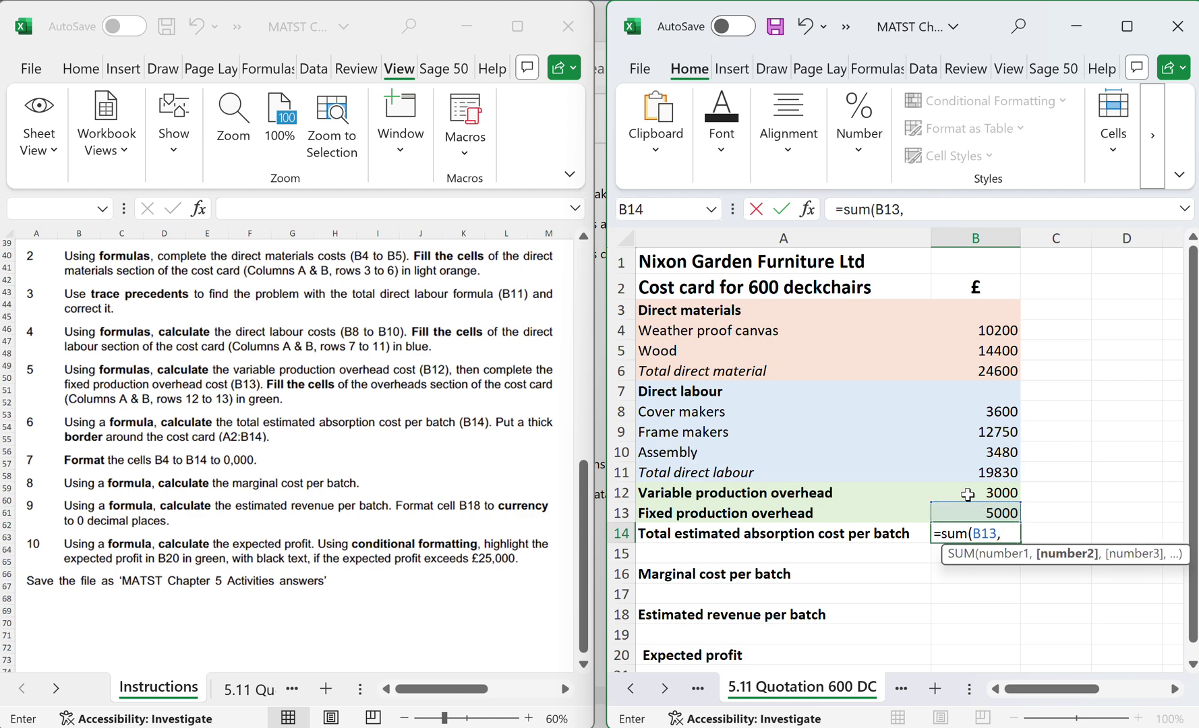
left_click(967, 496)
type(",")
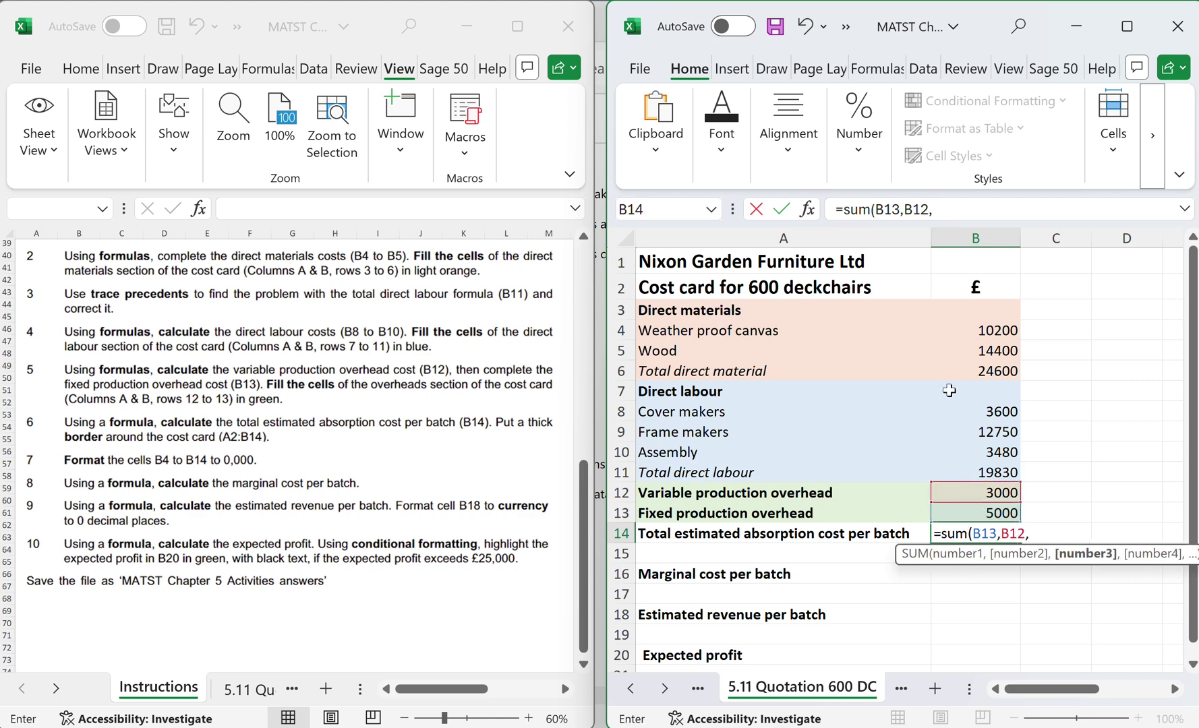
left_click(969, 371)
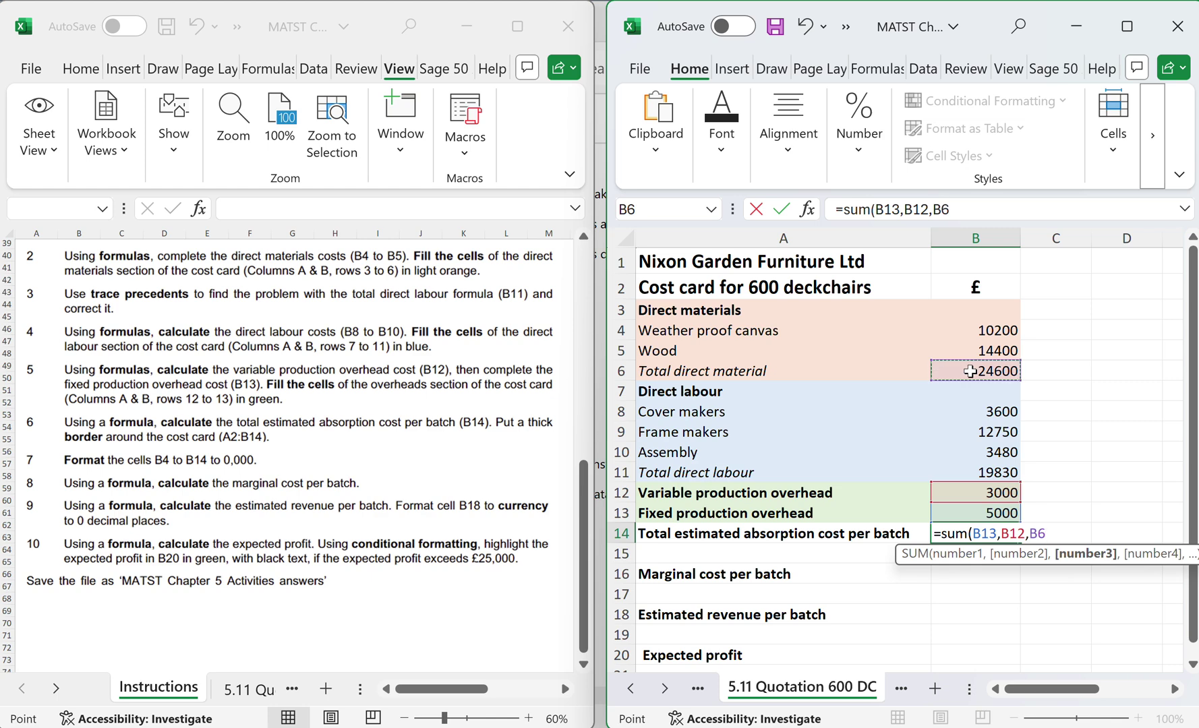
type(",")
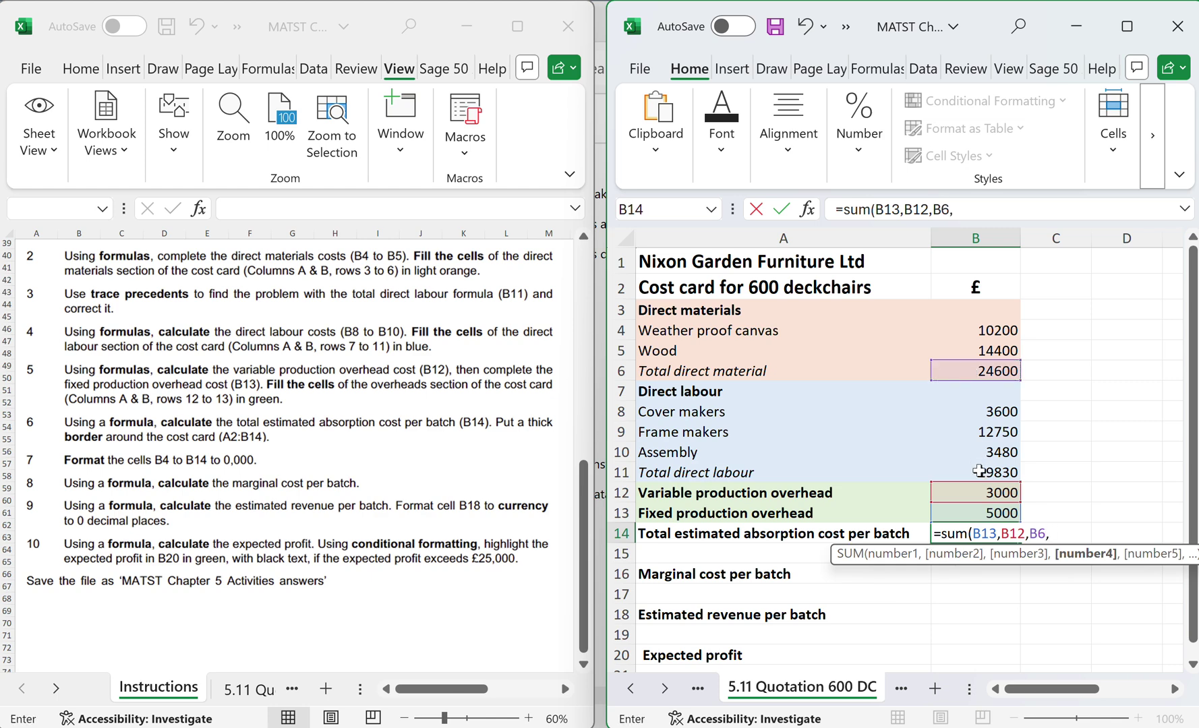
left_click(978, 473)
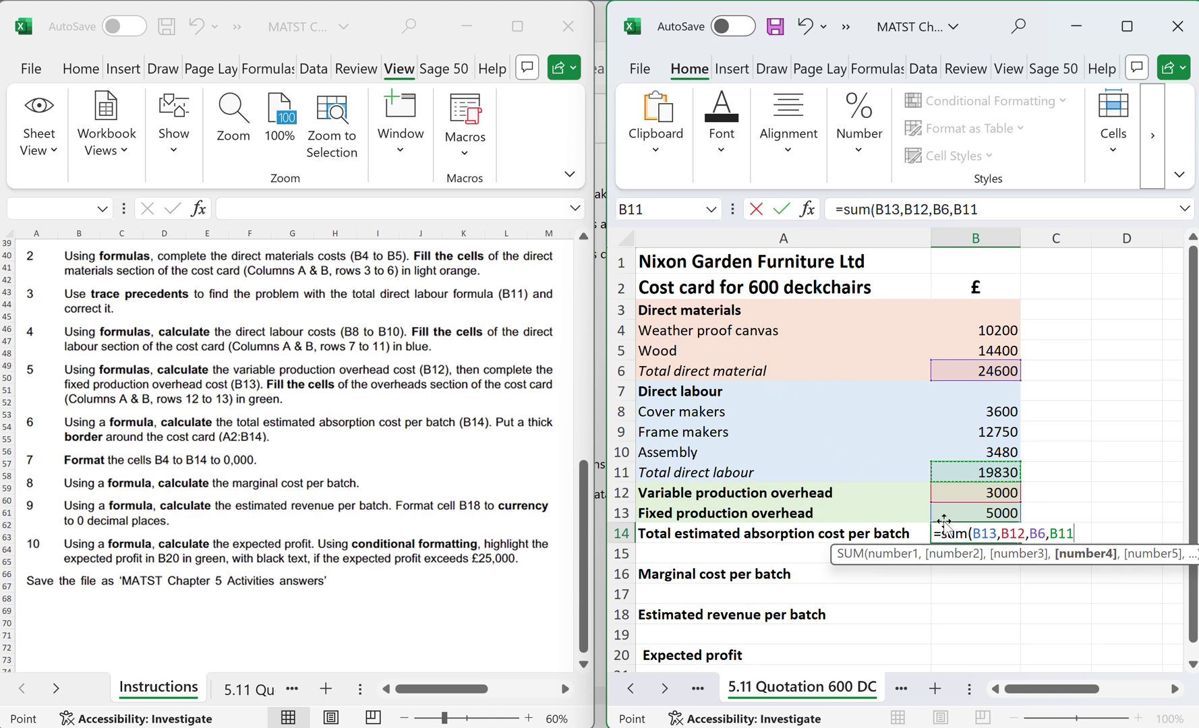
key("Return")
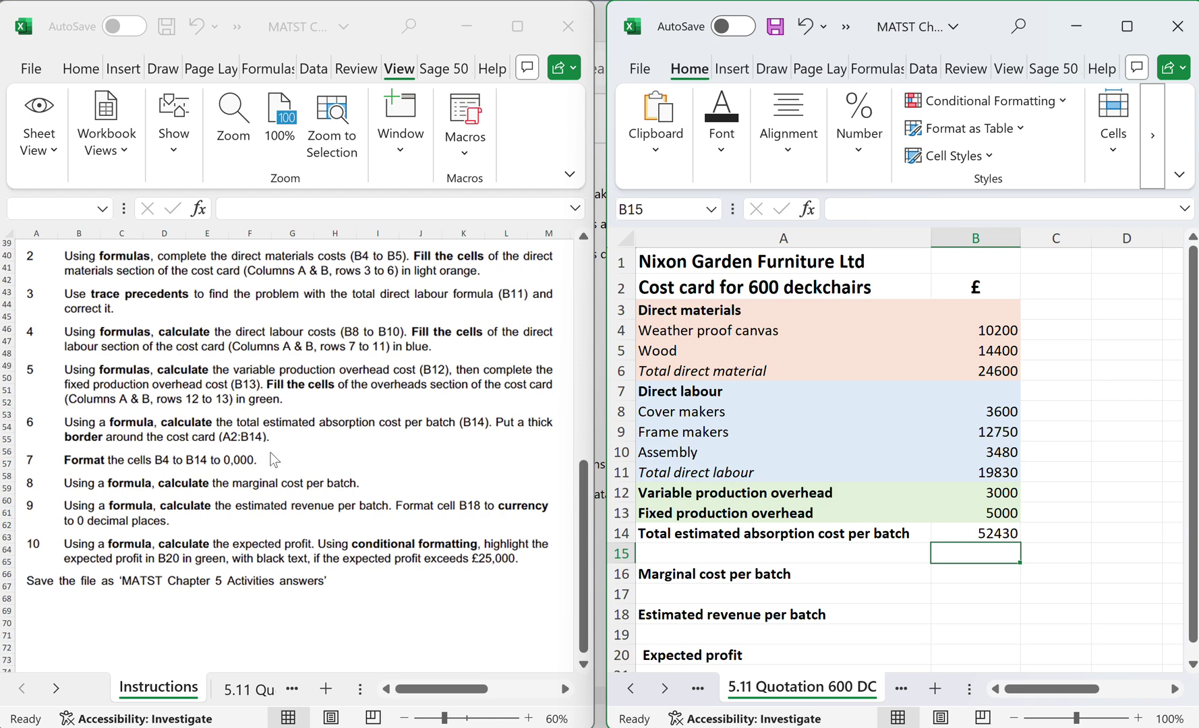
left_click(173, 419)
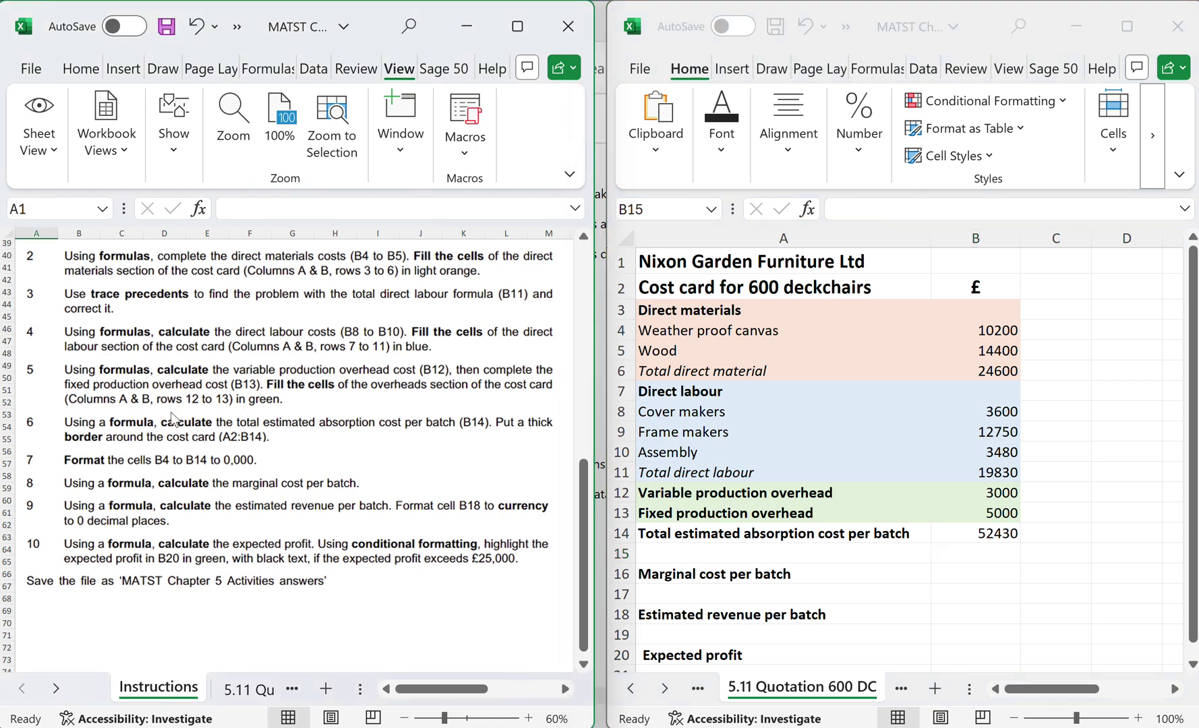
Apply Thick Outside Borders around the cost card range A2:B14.
scroll(172, 418, "down", 3)
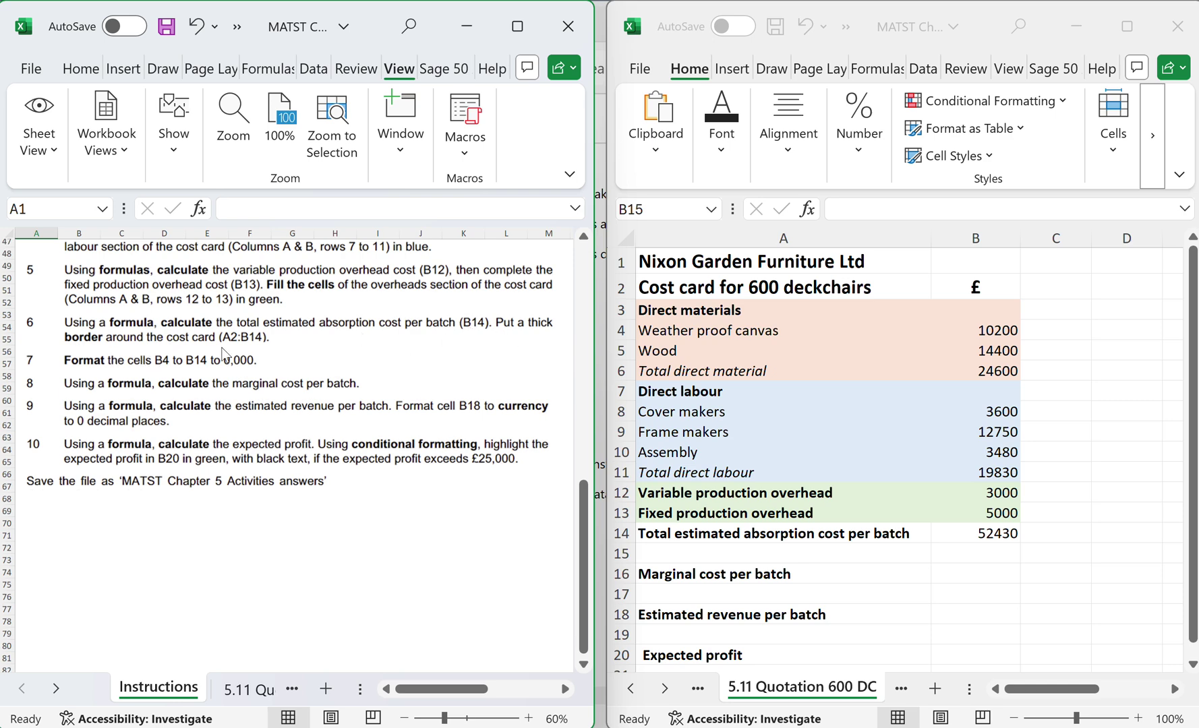
left_click(664, 284)
left_click_drag(664, 284, 944, 532)
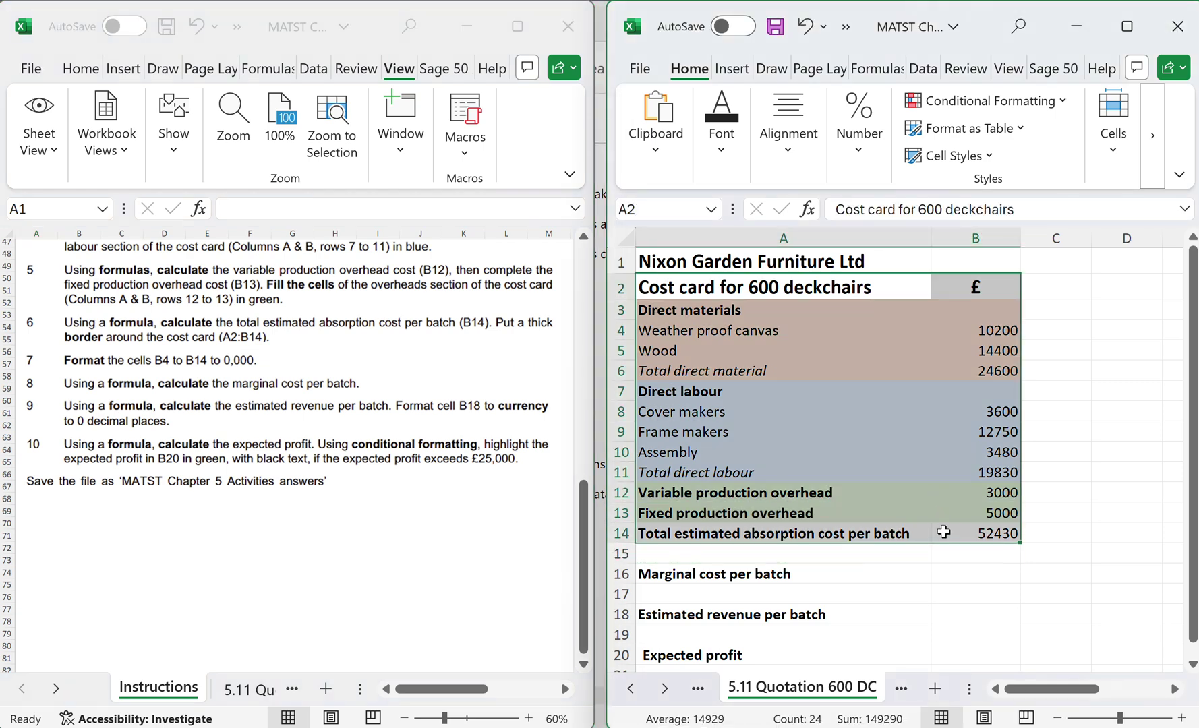
left_click(723, 144)
left_click(836, 244)
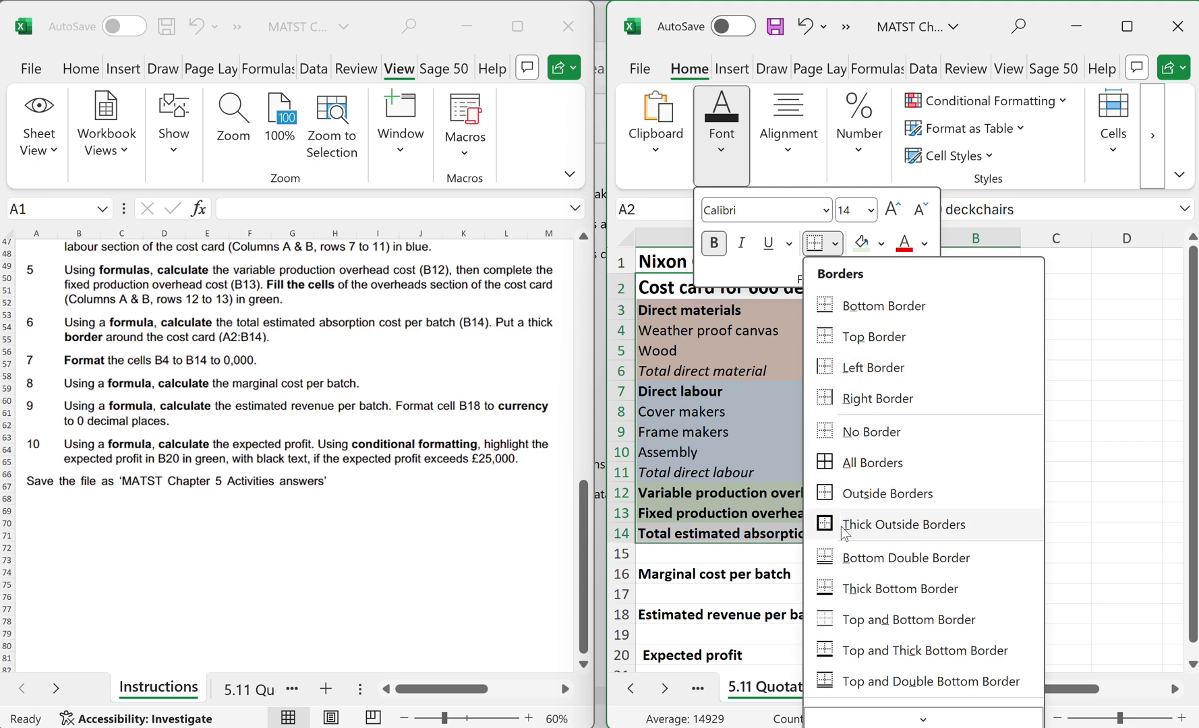
left_click(891, 525)
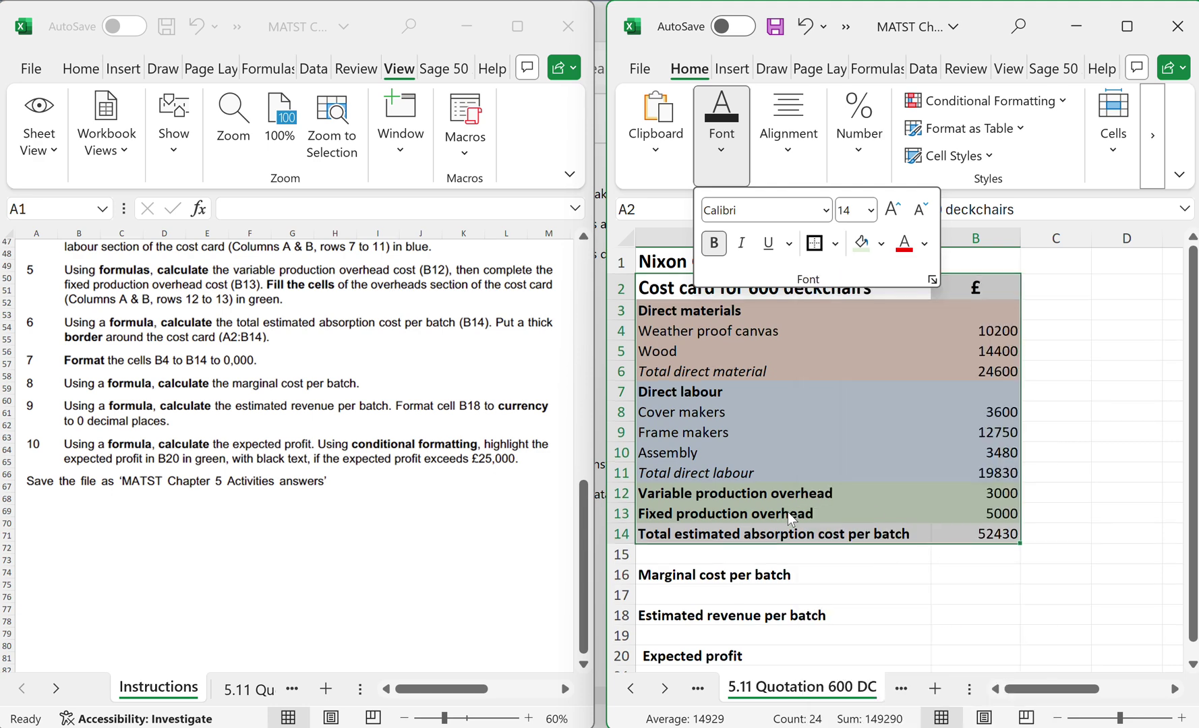
key("Escape")
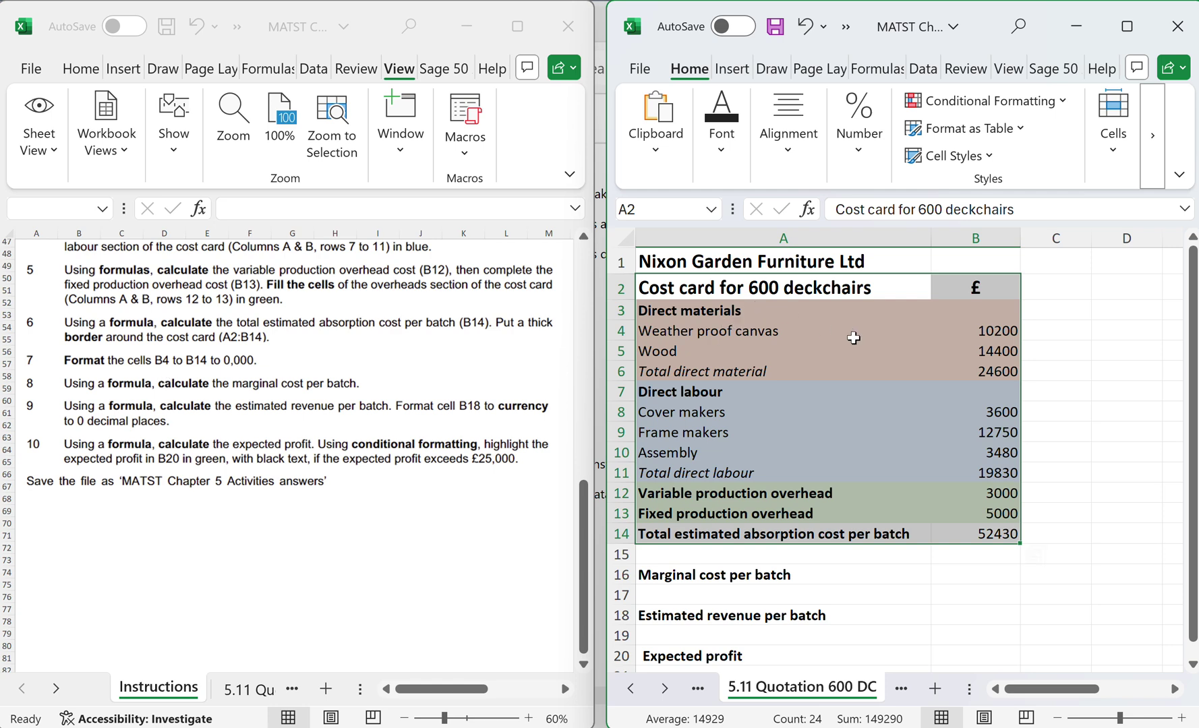
Apply the Number format with no decimal places to B4:B14.
left_click(952, 337)
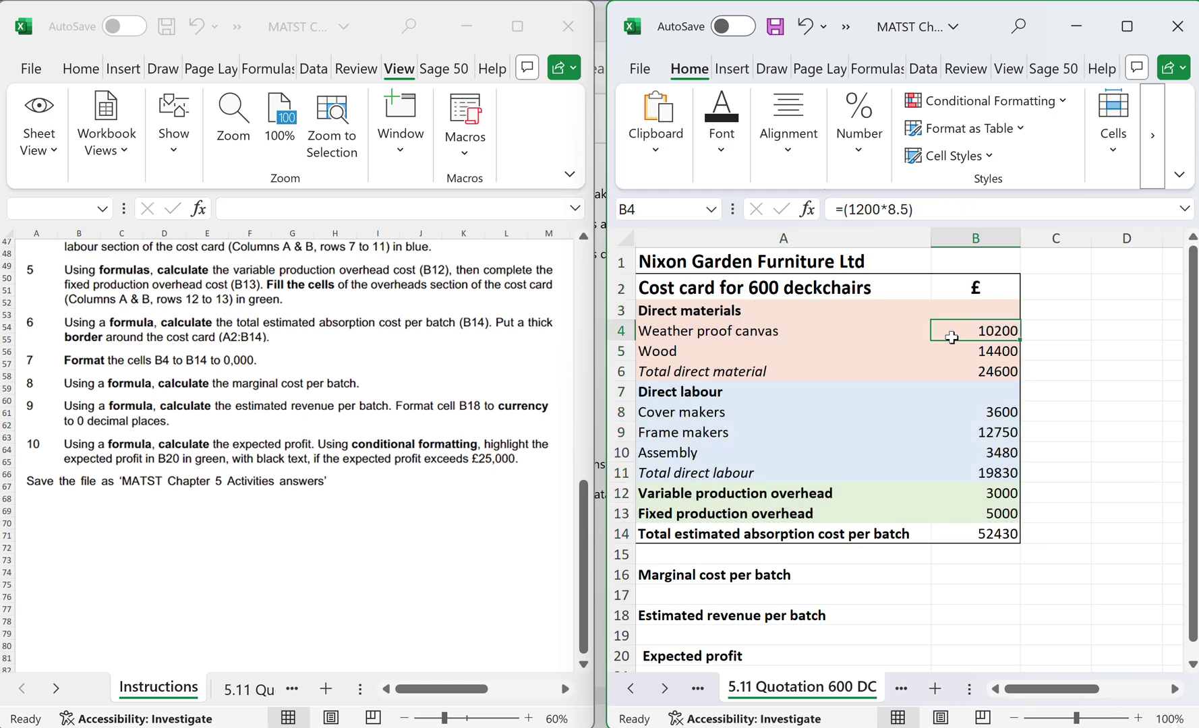
left_click_drag(952, 337, 950, 536)
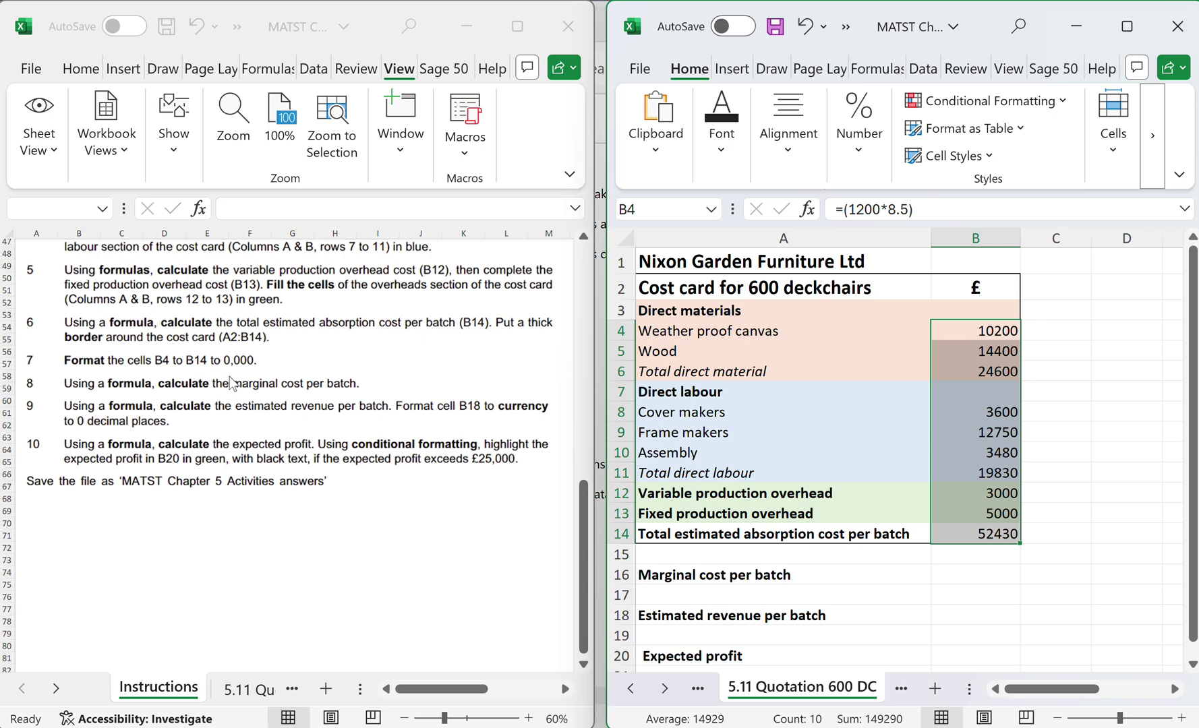
left_click(867, 165)
left_click(982, 211)
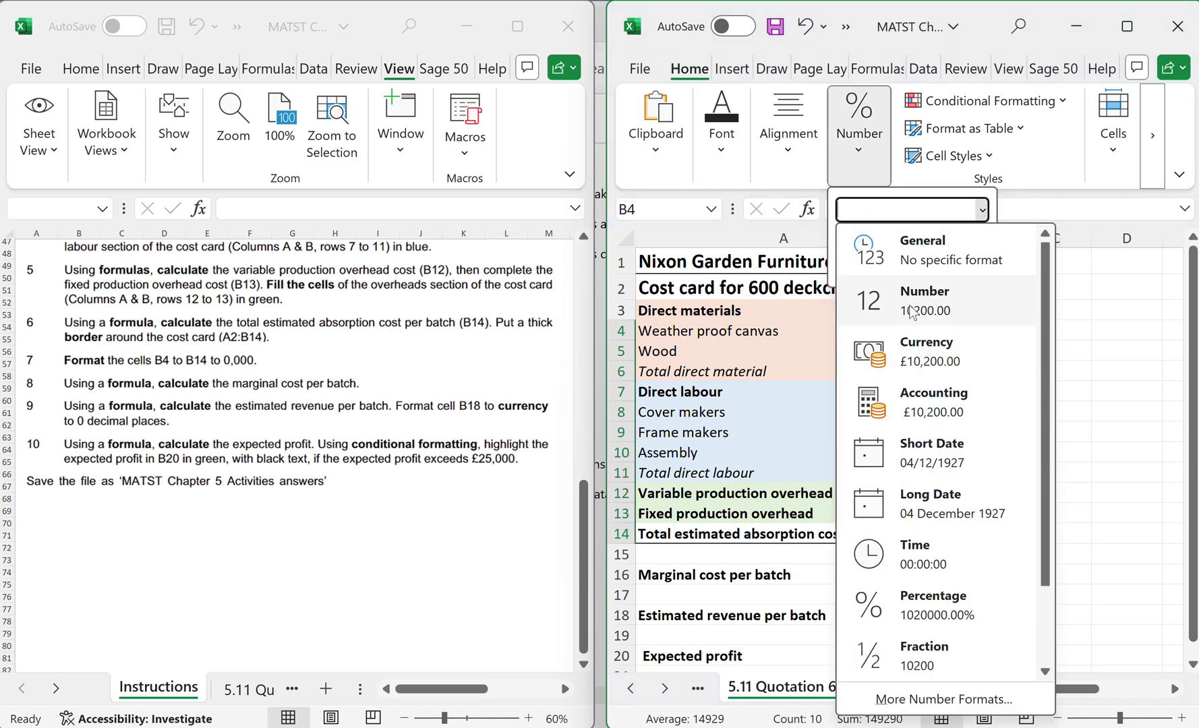
left_click(912, 307)
left_click(980, 244)
left_click(979, 244)
left_click(823, 484)
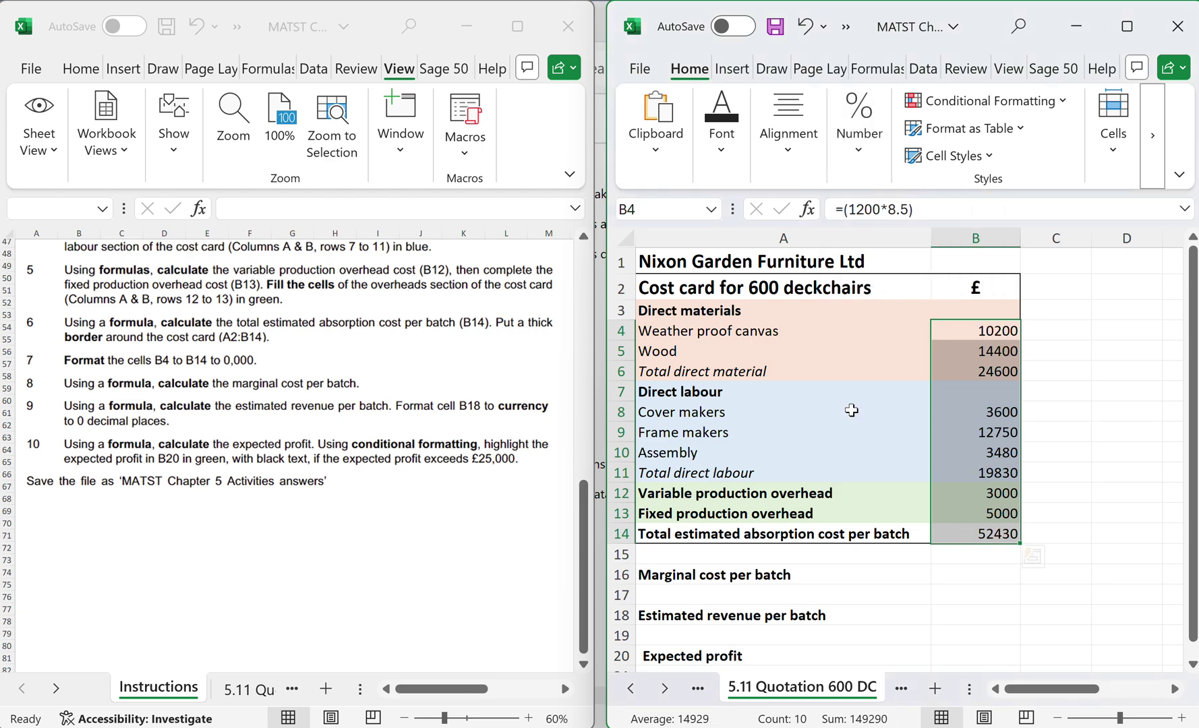
Add thousands separators to B4:B14 without decimals, so values read like 10,200.
left_click(860, 153)
left_click(918, 244)
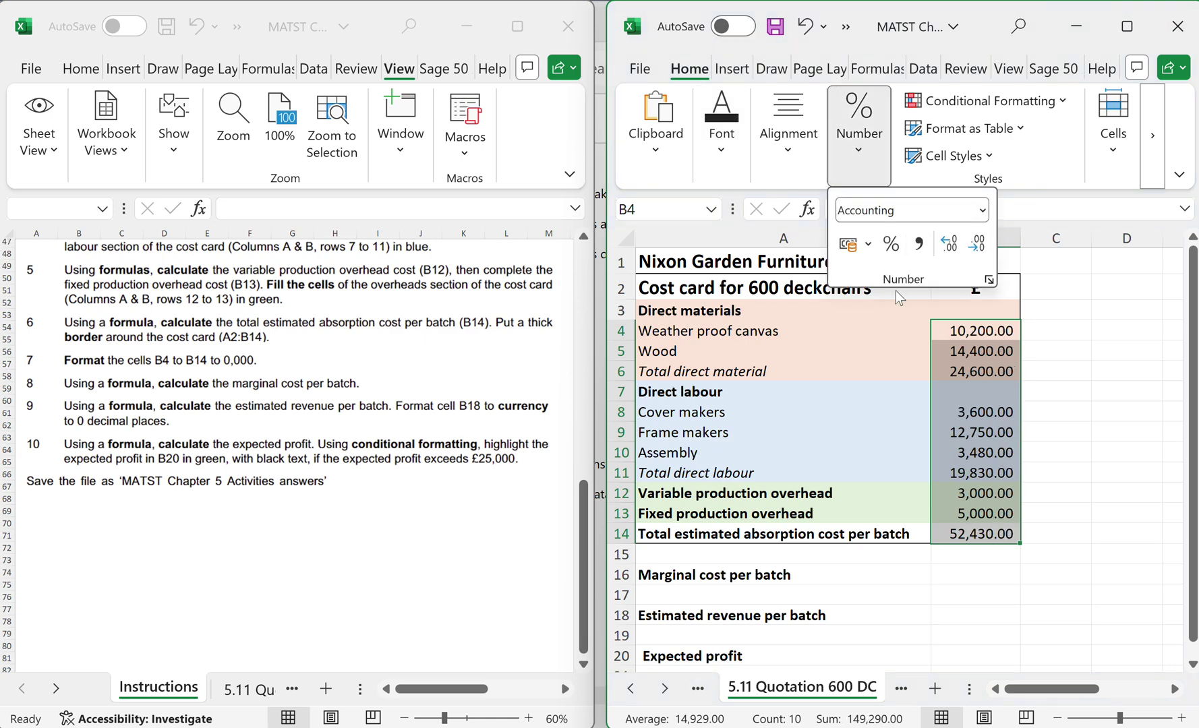
left_click(977, 244)
left_click(976, 244)
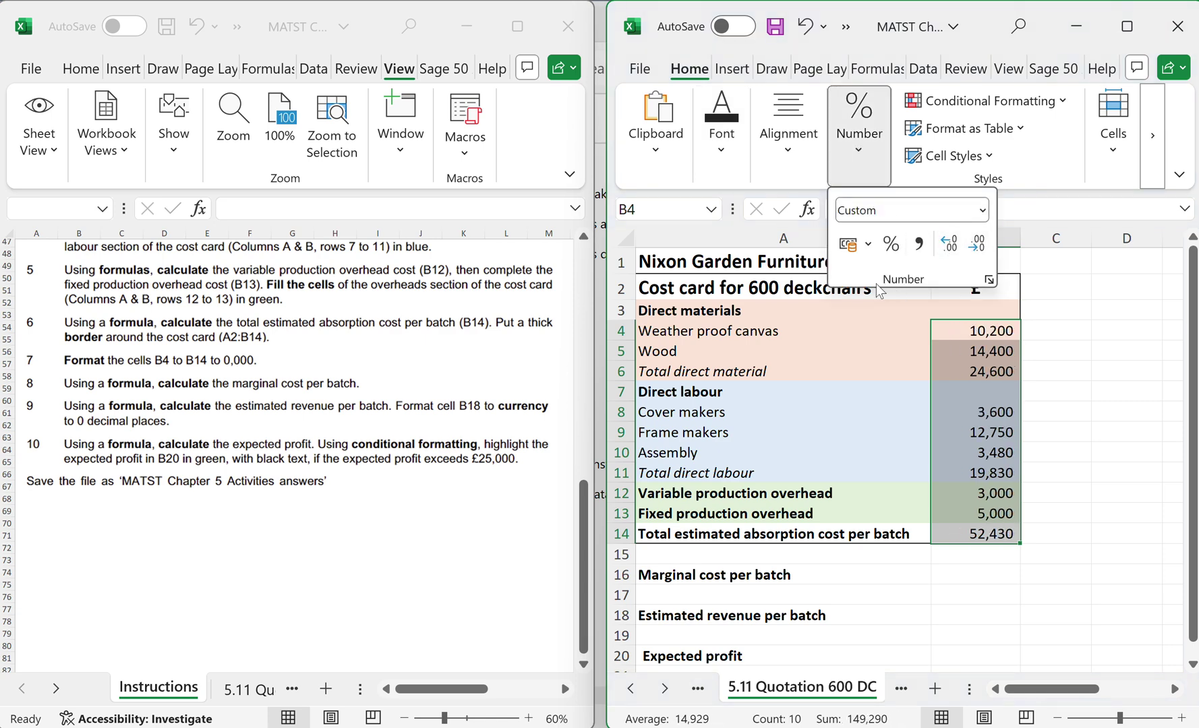
left_click(745, 345)
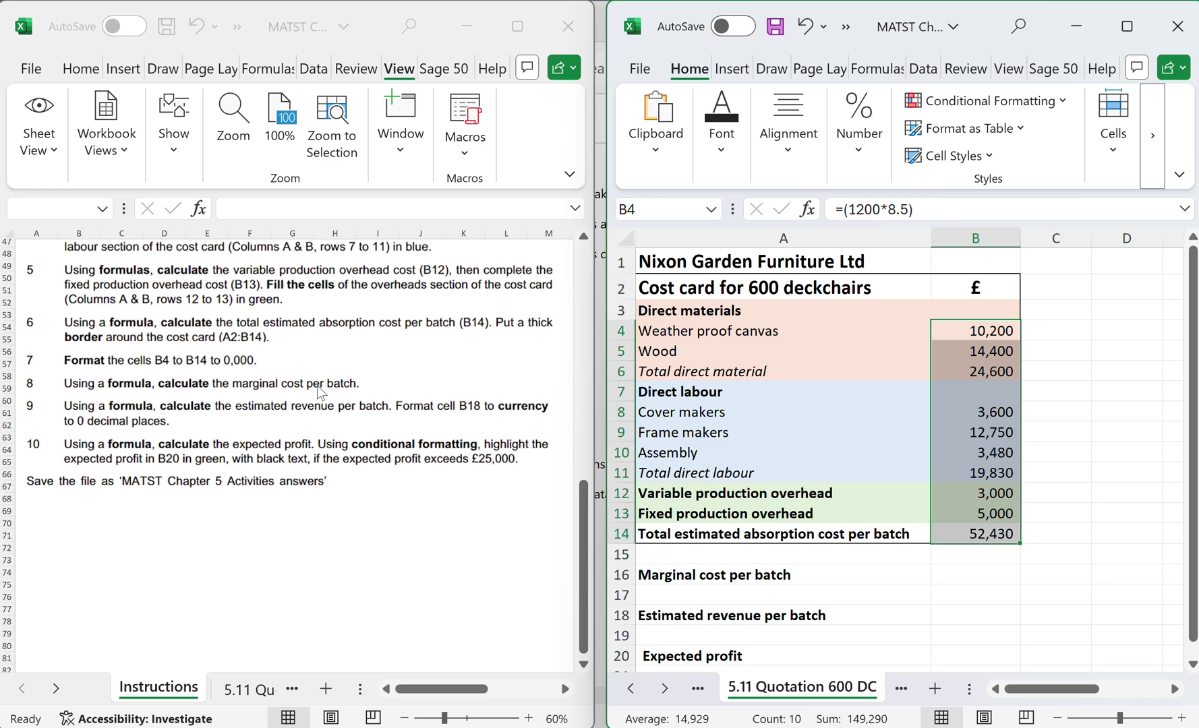
left_click(954, 573)
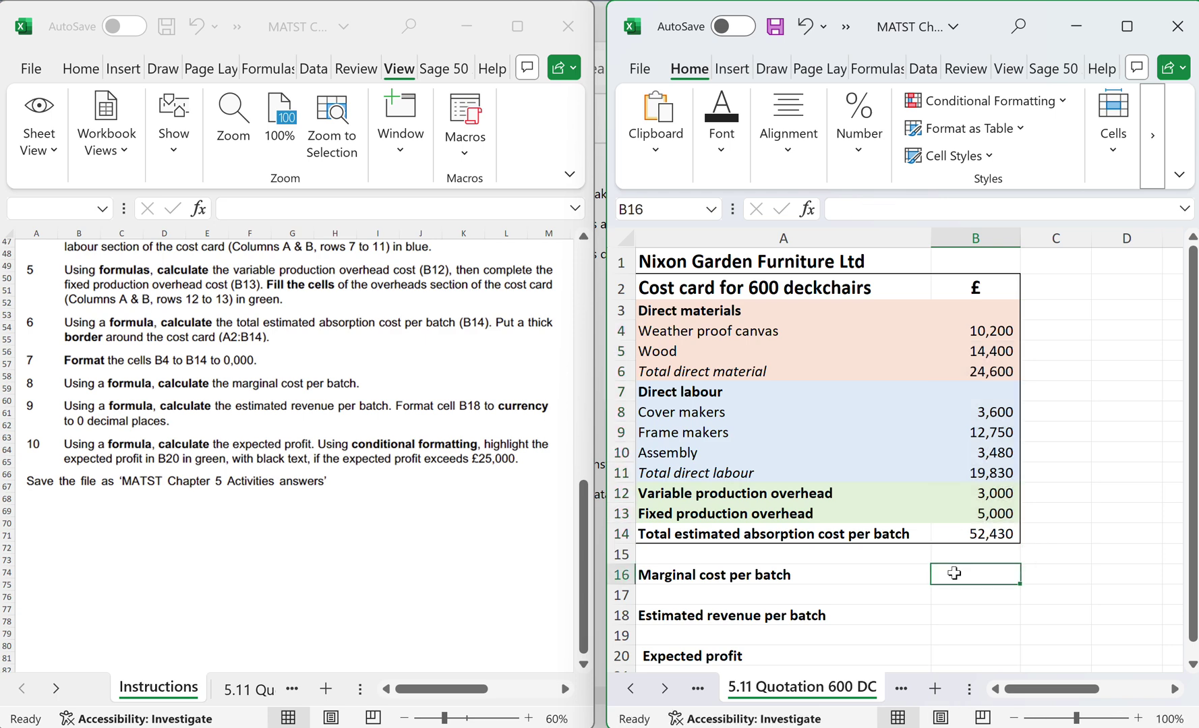
Enter =SUM(B6,B11,B12) in B16 for a marginal cost of £47,430.
type("=su")
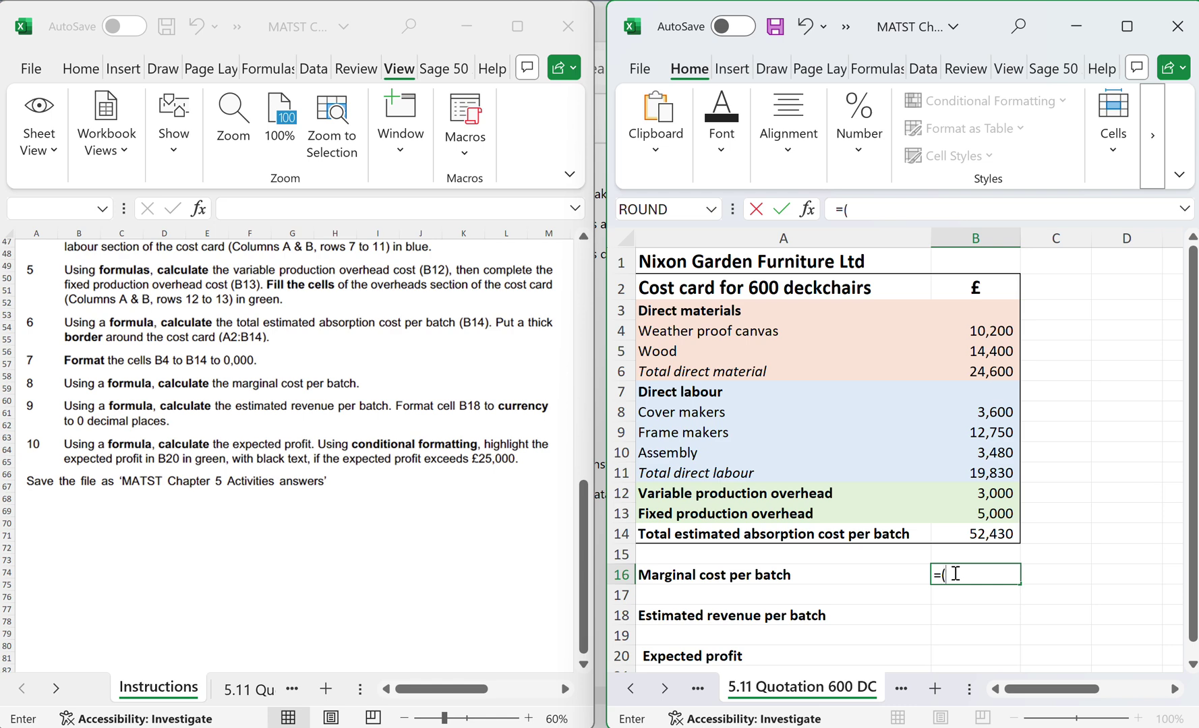
type("m(")
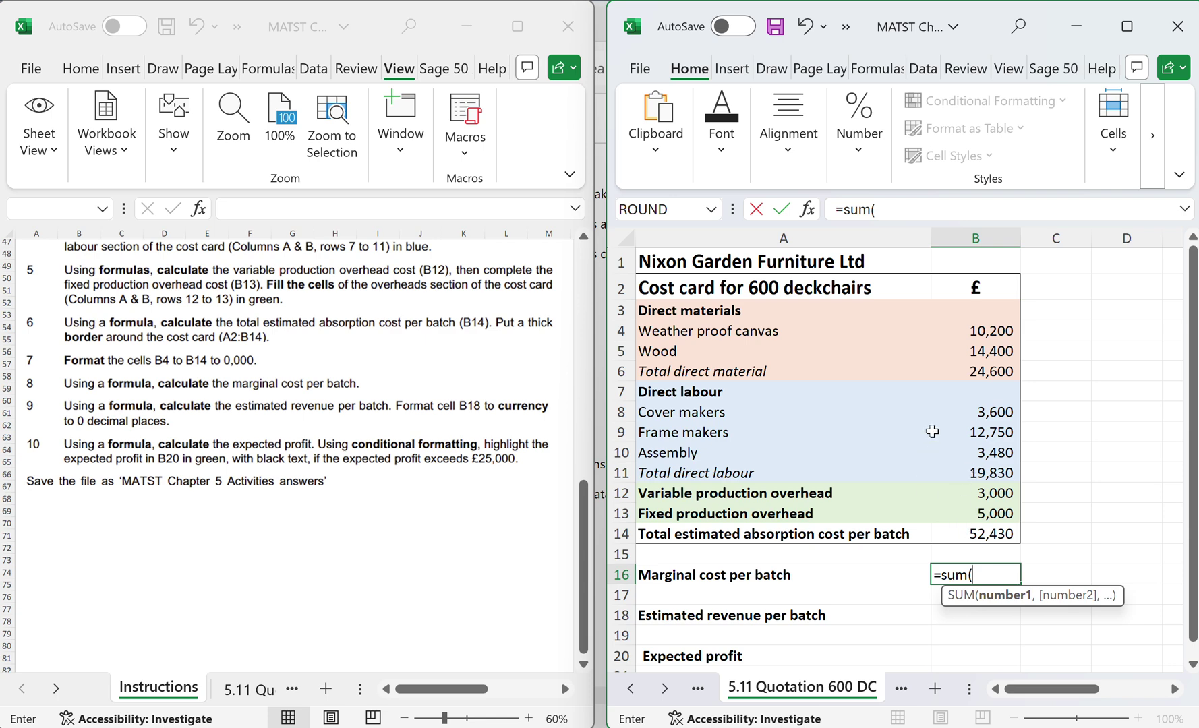
left_click(965, 371)
type(",")
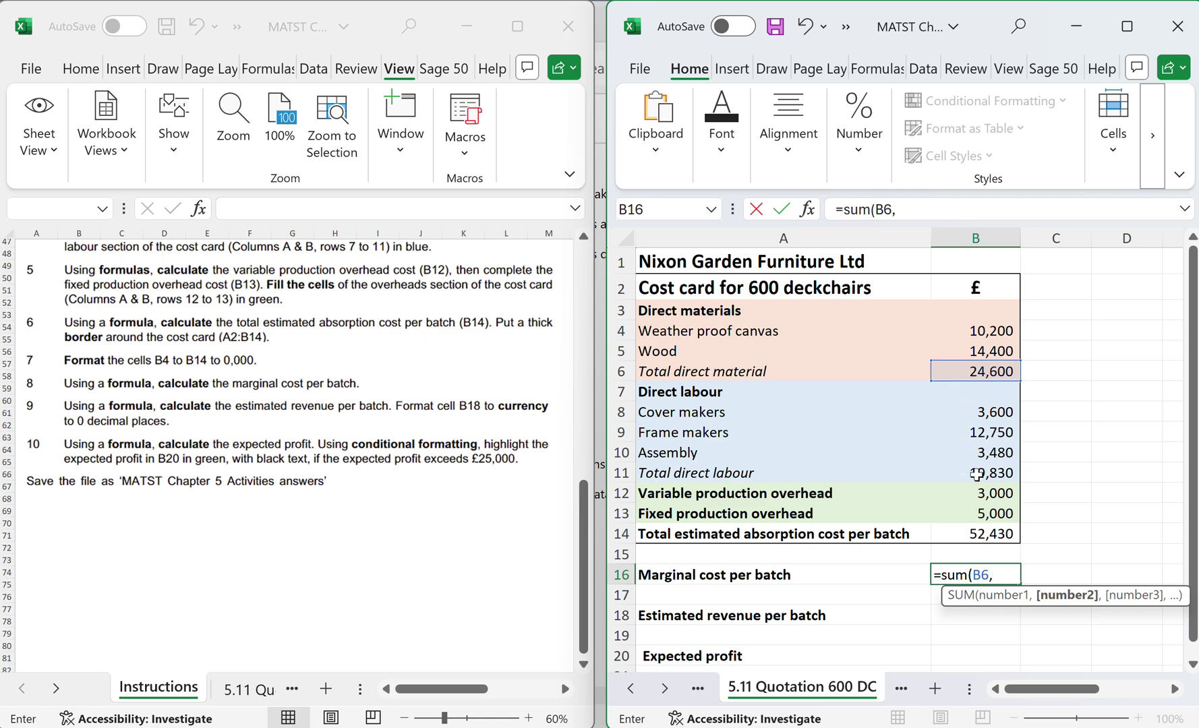
left_click(976, 474)
type(",")
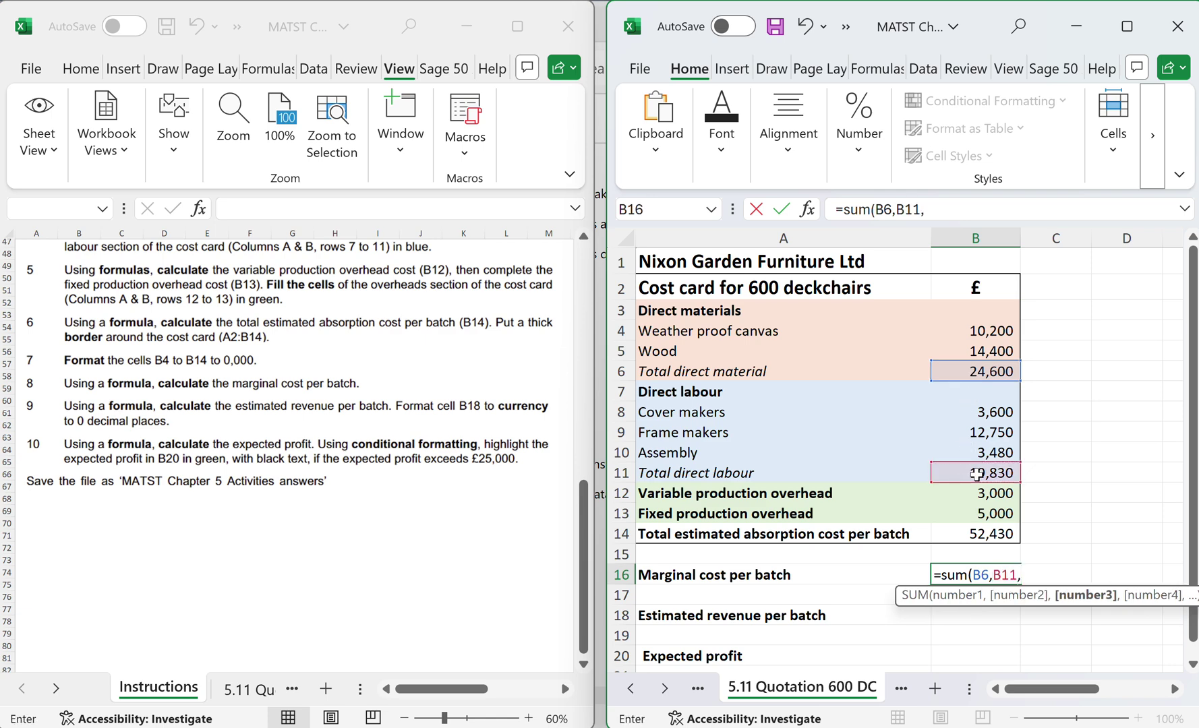
left_click(972, 494)
type(")")
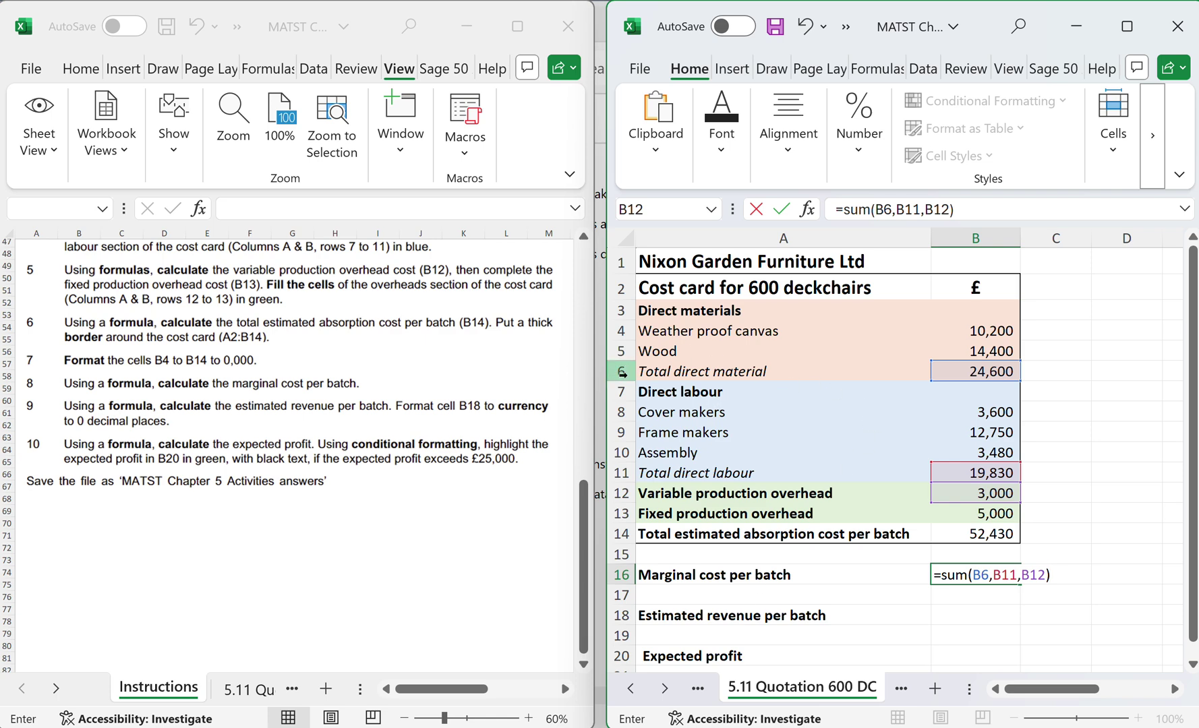
key("Return")
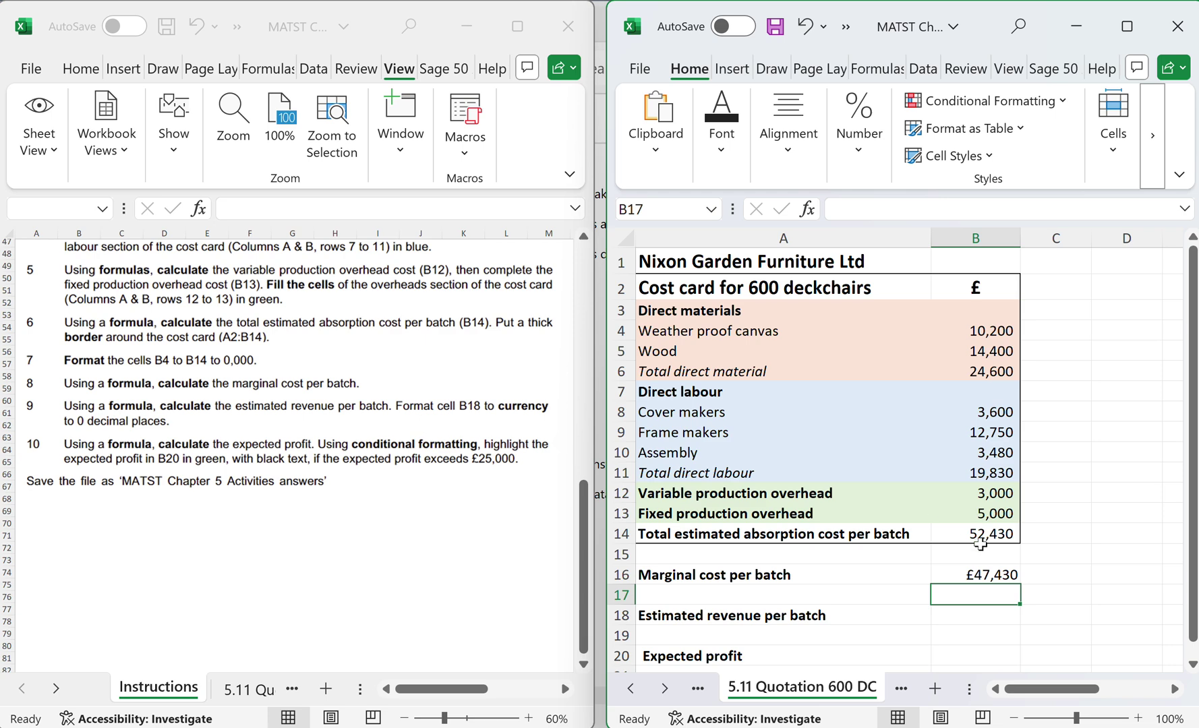
left_click(971, 618)
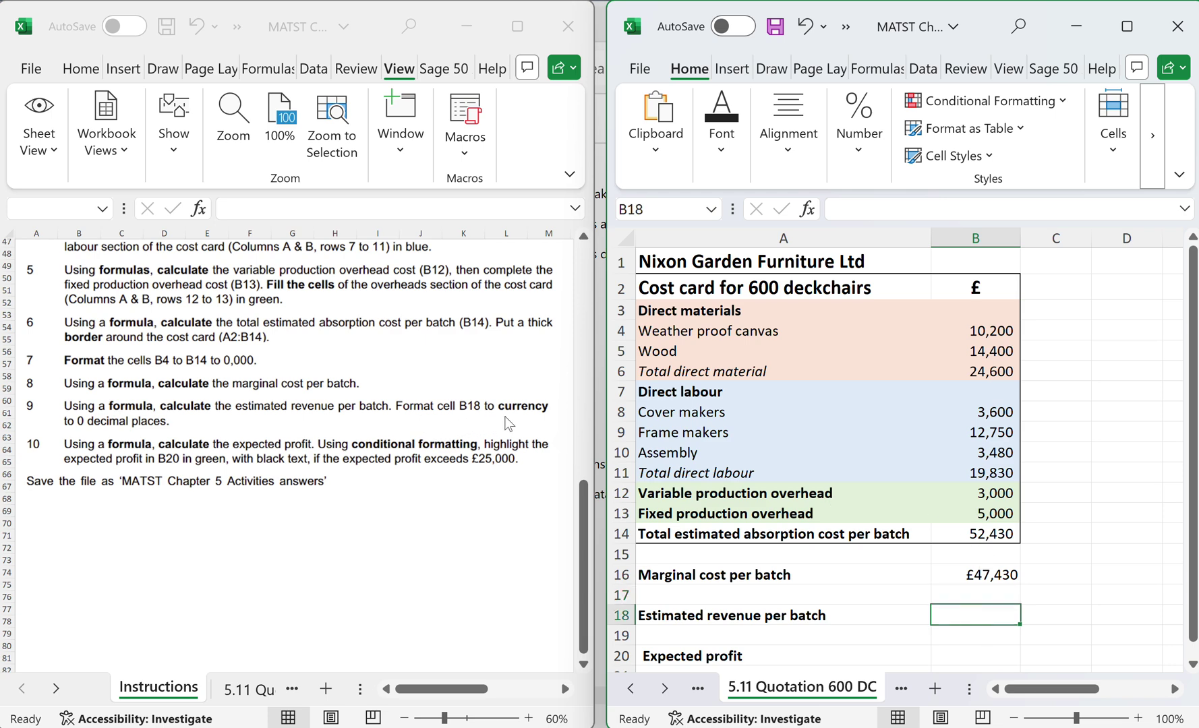
Format B18 as Currency with no decimal places.
left_click(857, 149)
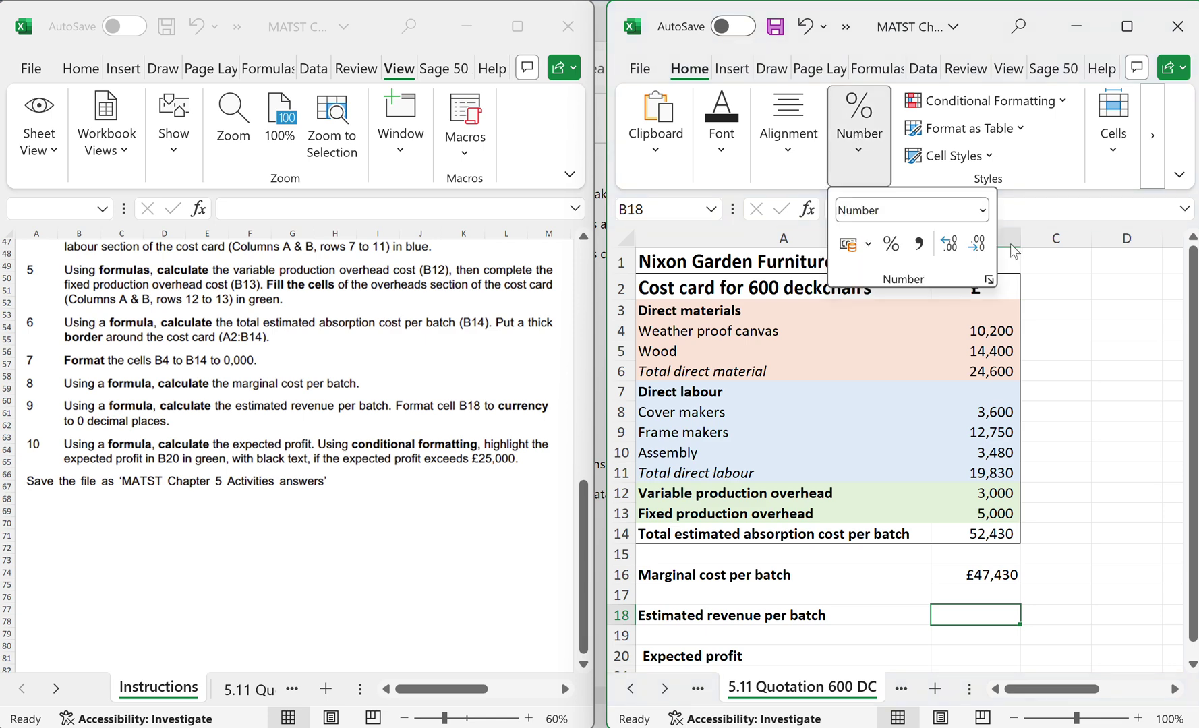
left_click(983, 212)
left_click(925, 342)
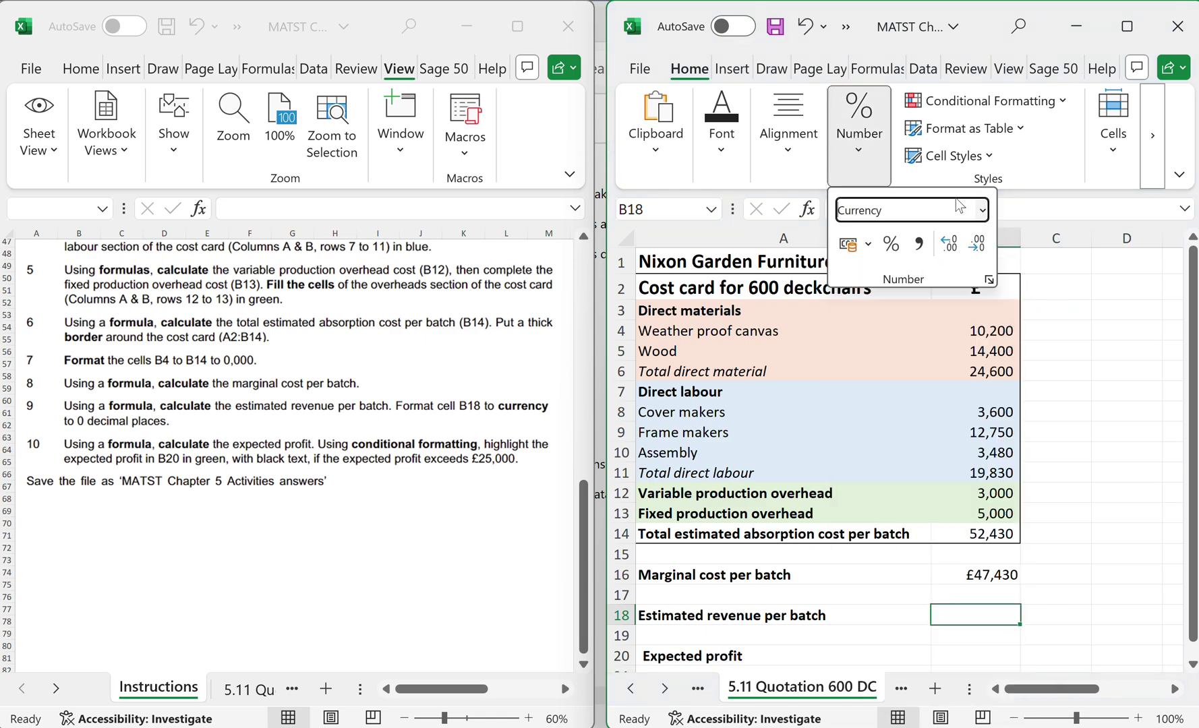
left_click(976, 245)
left_click(976, 245)
left_click(961, 615)
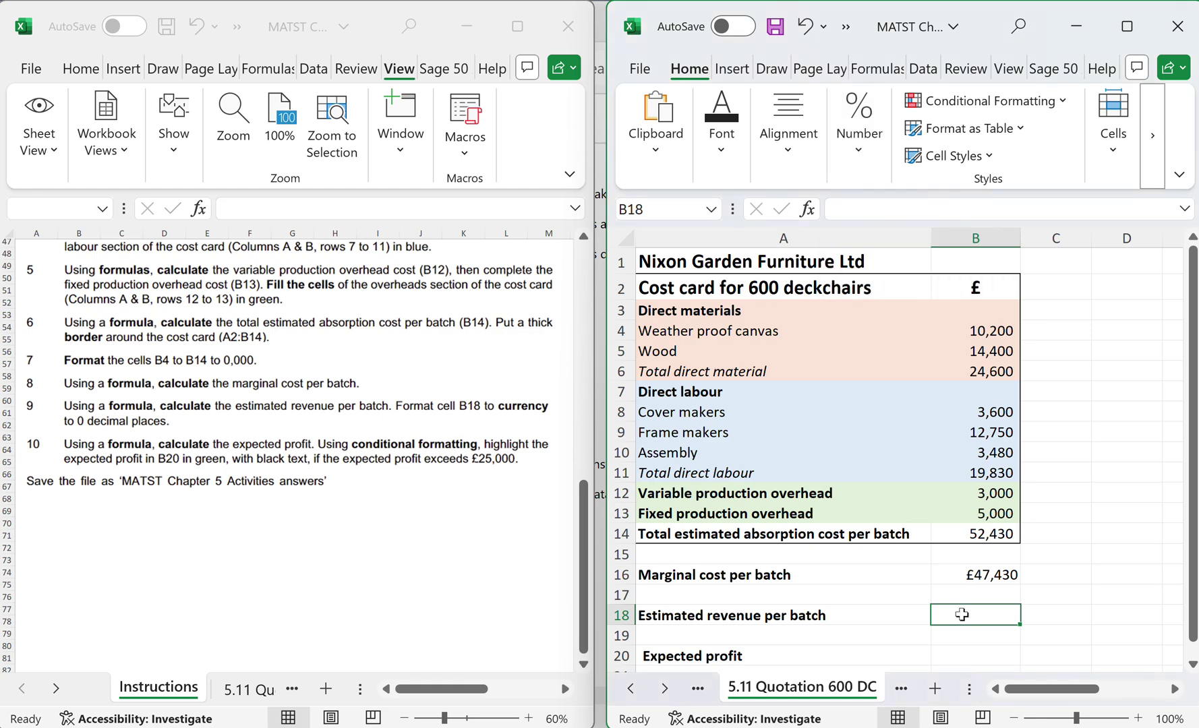
Enter =(135*600) in B18 to show estimated revenue of £81,000.
type("=(")
scroll(326, 587, "up", 13)
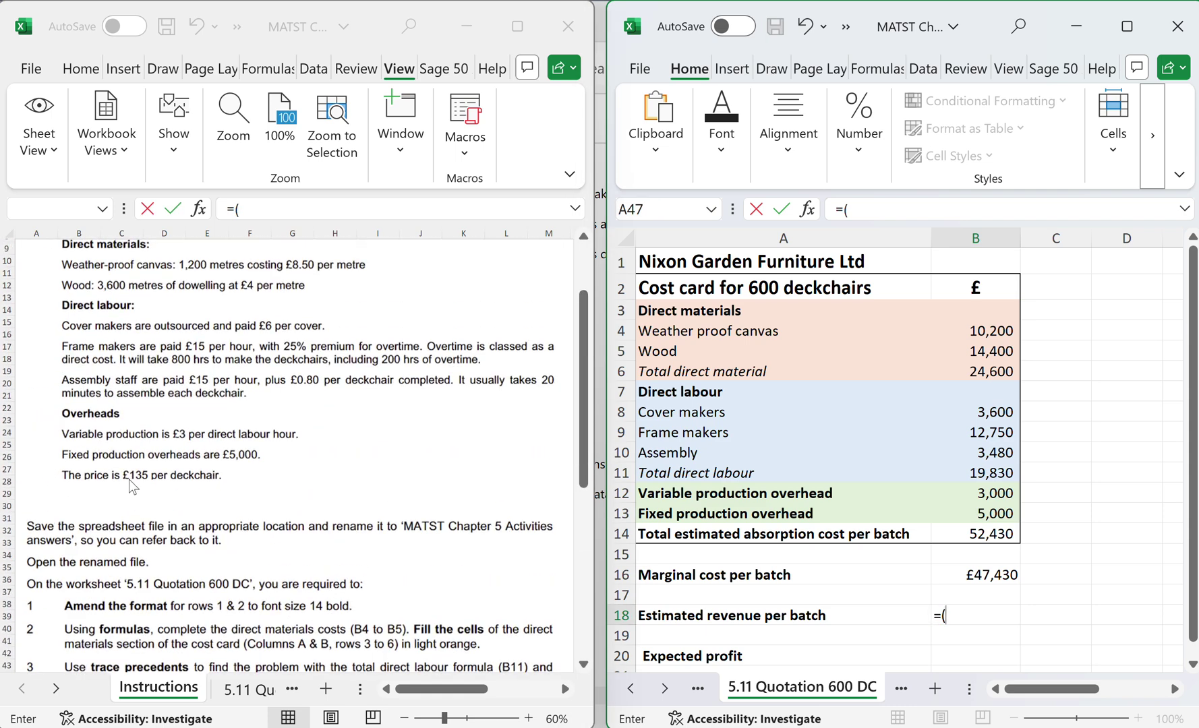
type("135*600)")
key("Return")
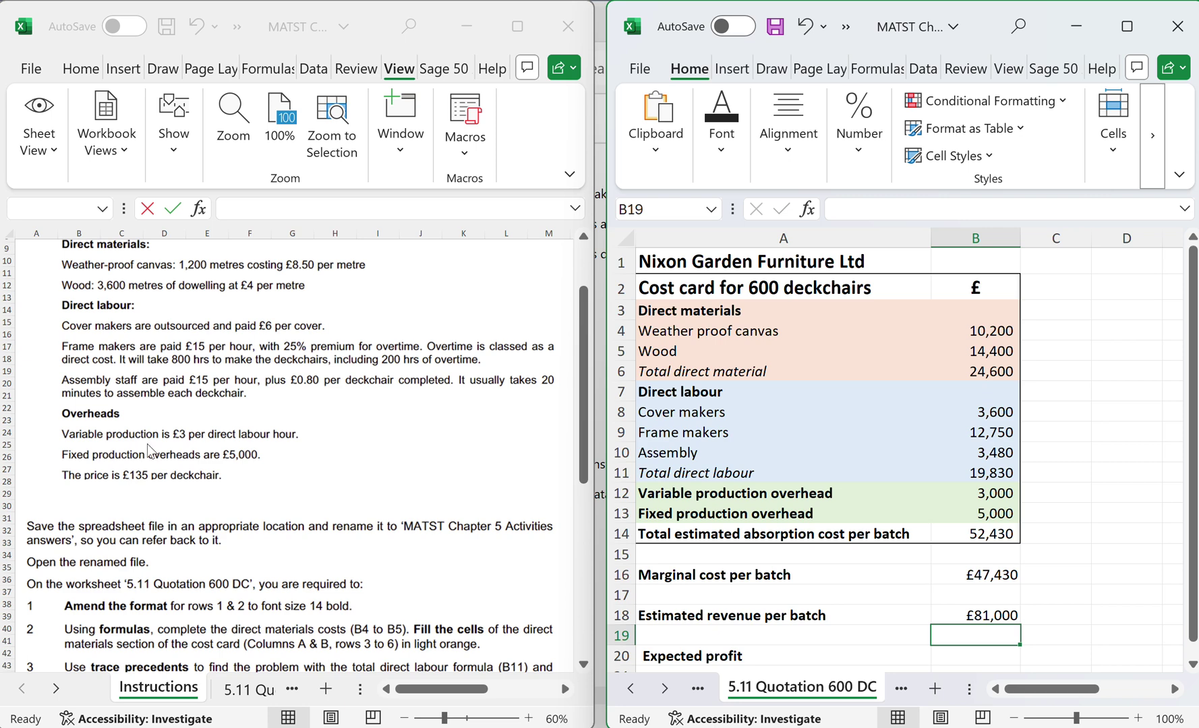
scroll(253, 481, "down", 10)
Enter =(B18-B14) in B20 for an expected profit of £28,570.
scroll(763, 464, "down", 2, "ctrl")
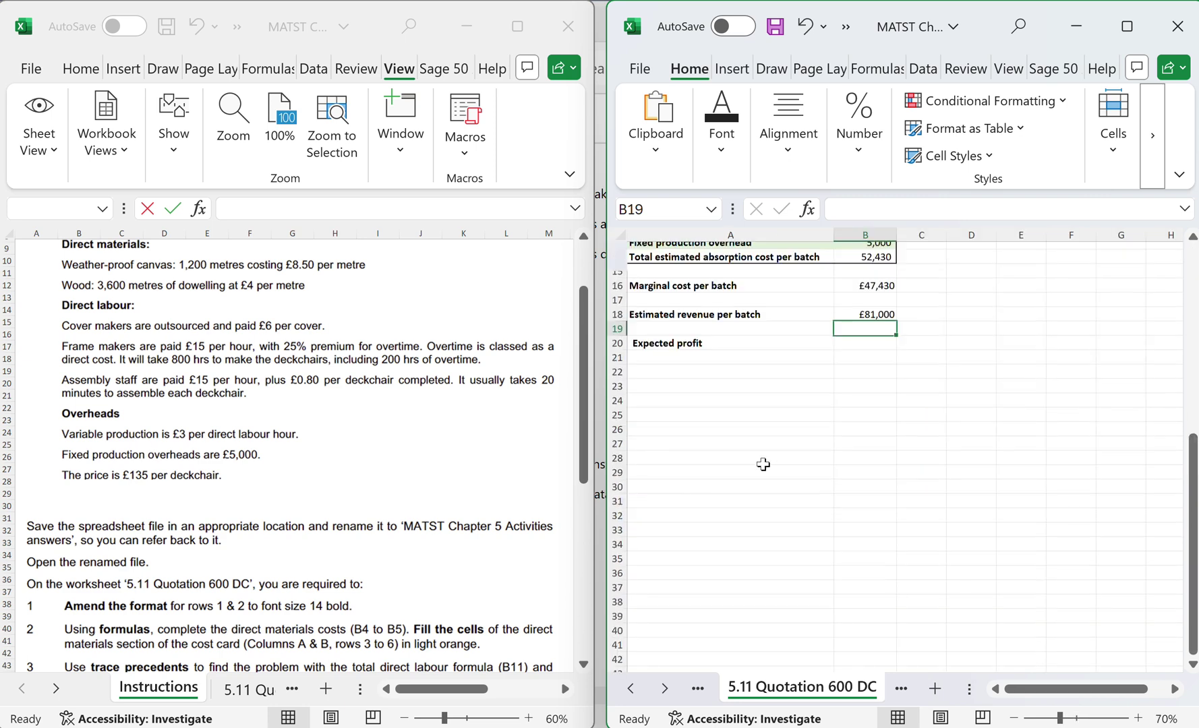
scroll(762, 464, "up", 4, "ctrl")
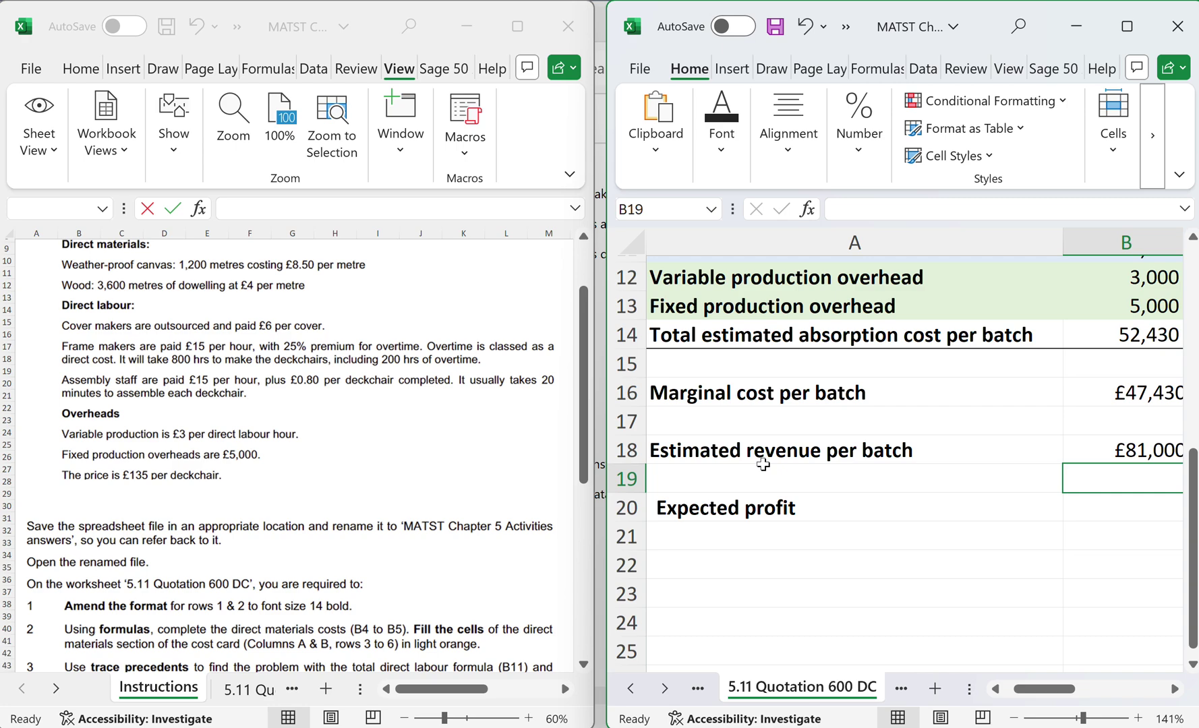
left_click(325, 432)
scroll(326, 431, "down", 18)
scroll(326, 430, "up", 6)
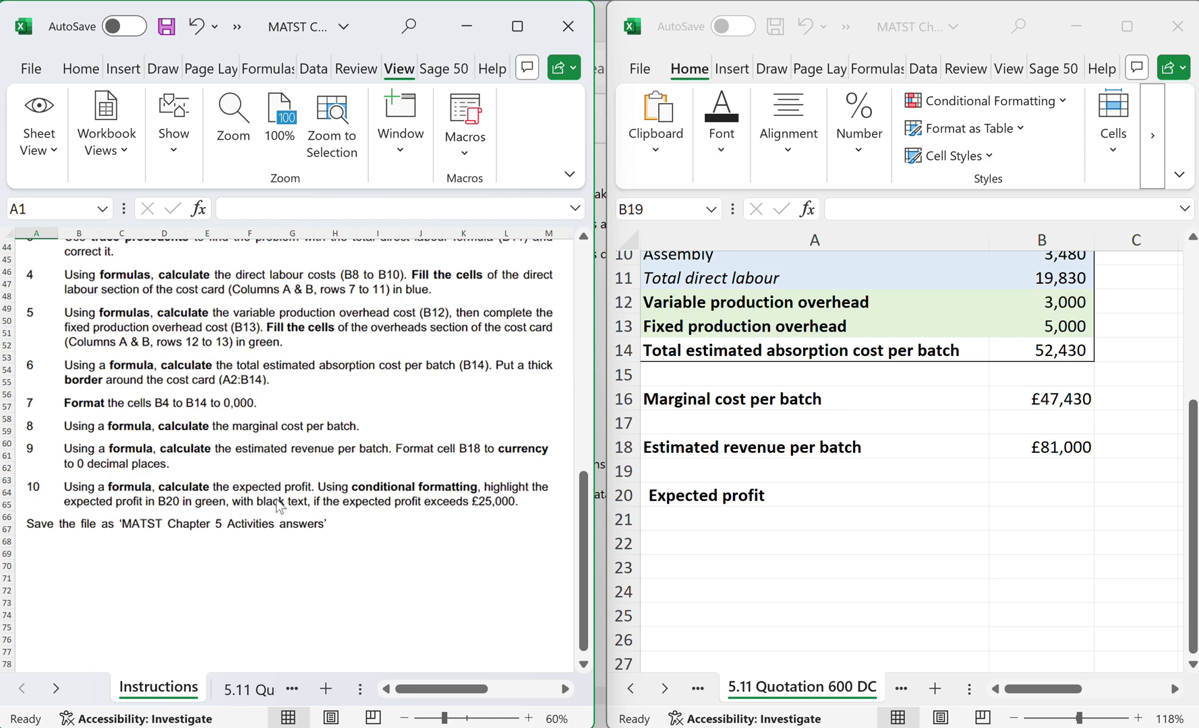
left_click(1027, 503)
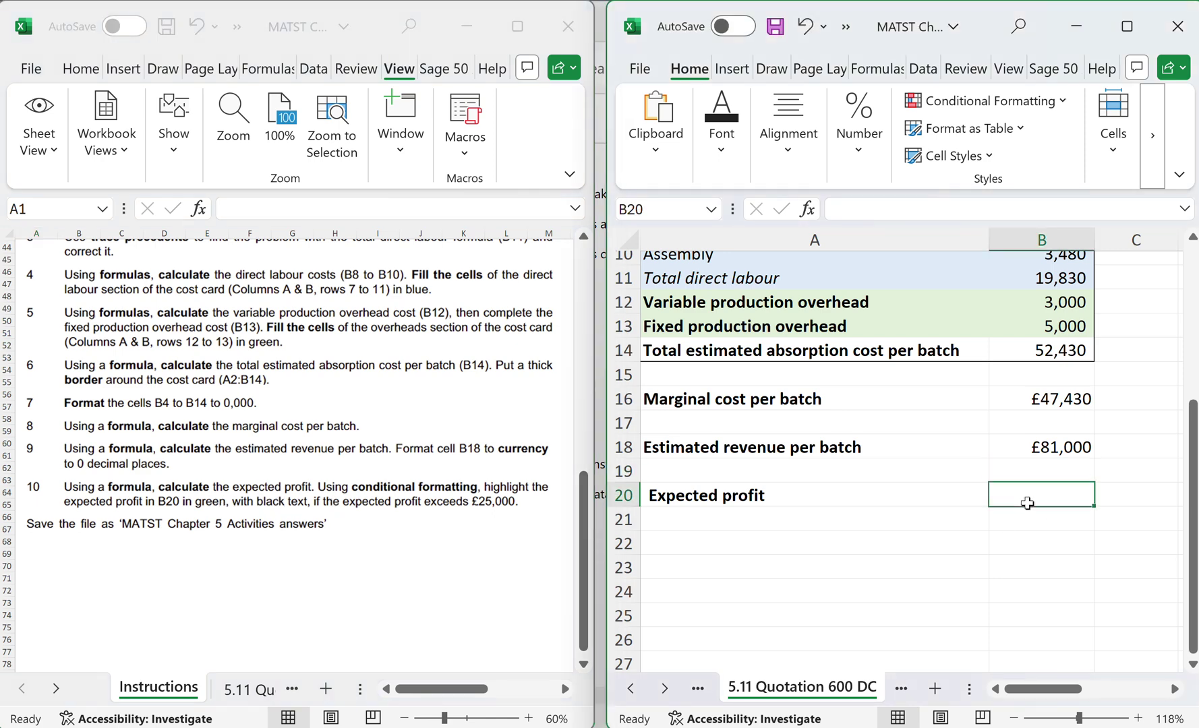
type("=(")
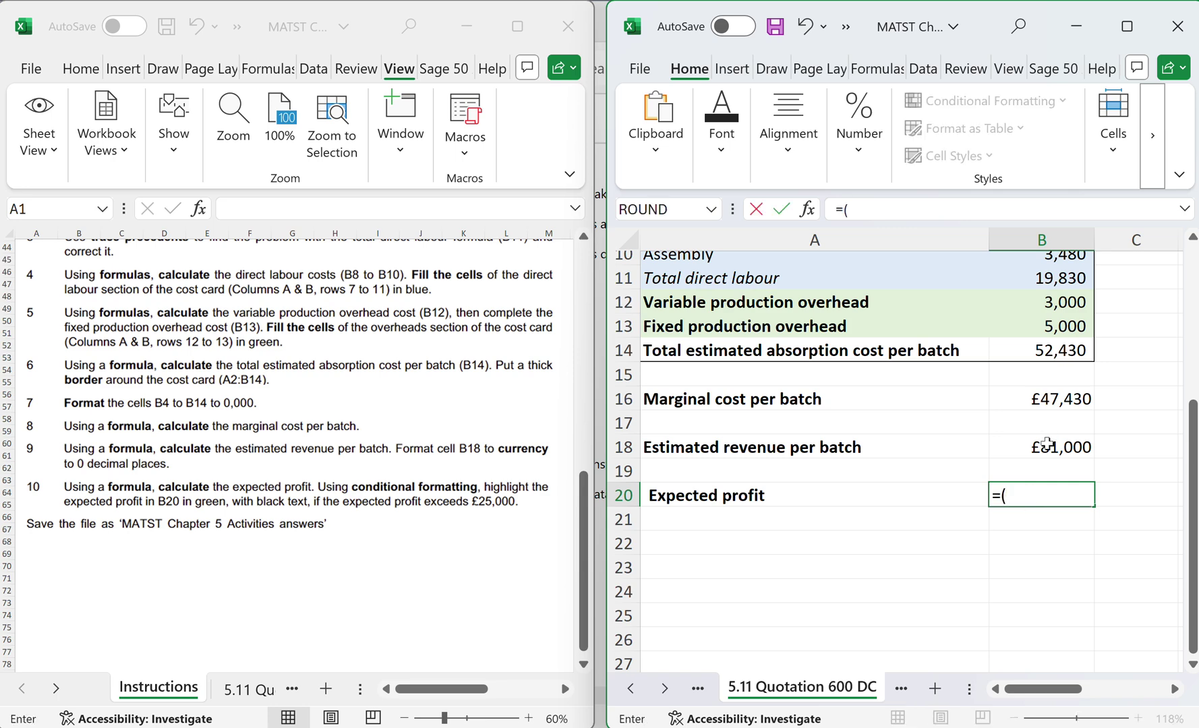
left_click(1045, 449)
type("-")
left_click(1055, 349)
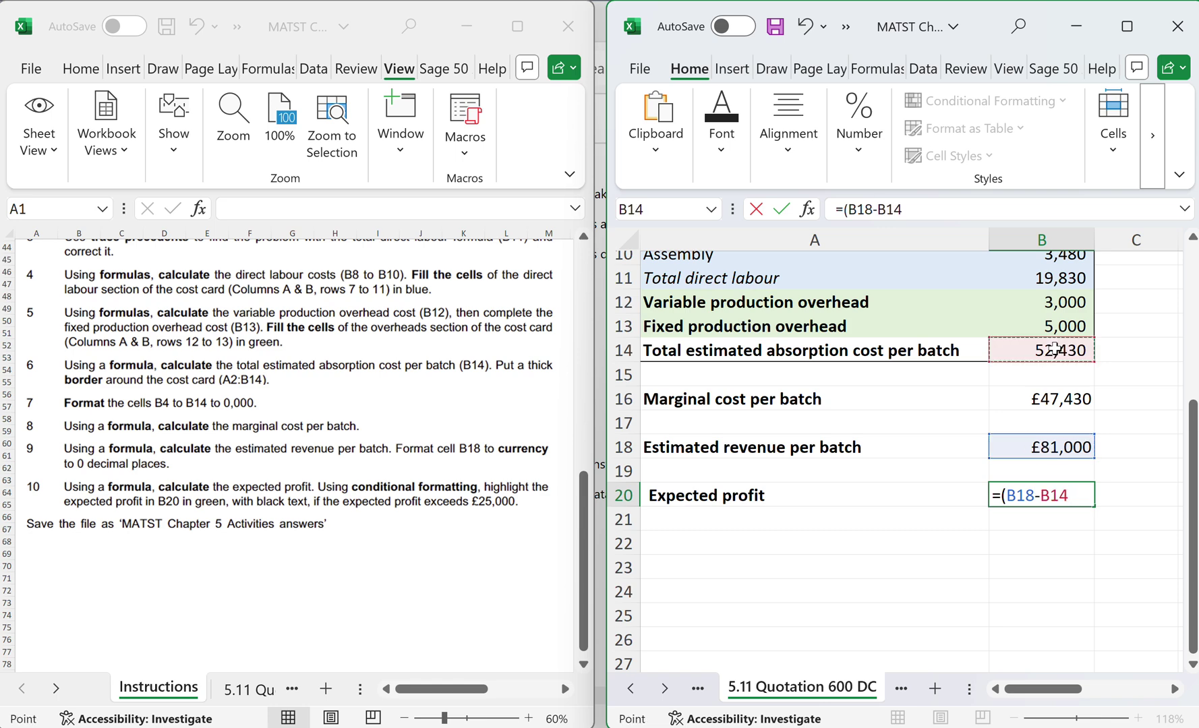
type(")")
key("Return")
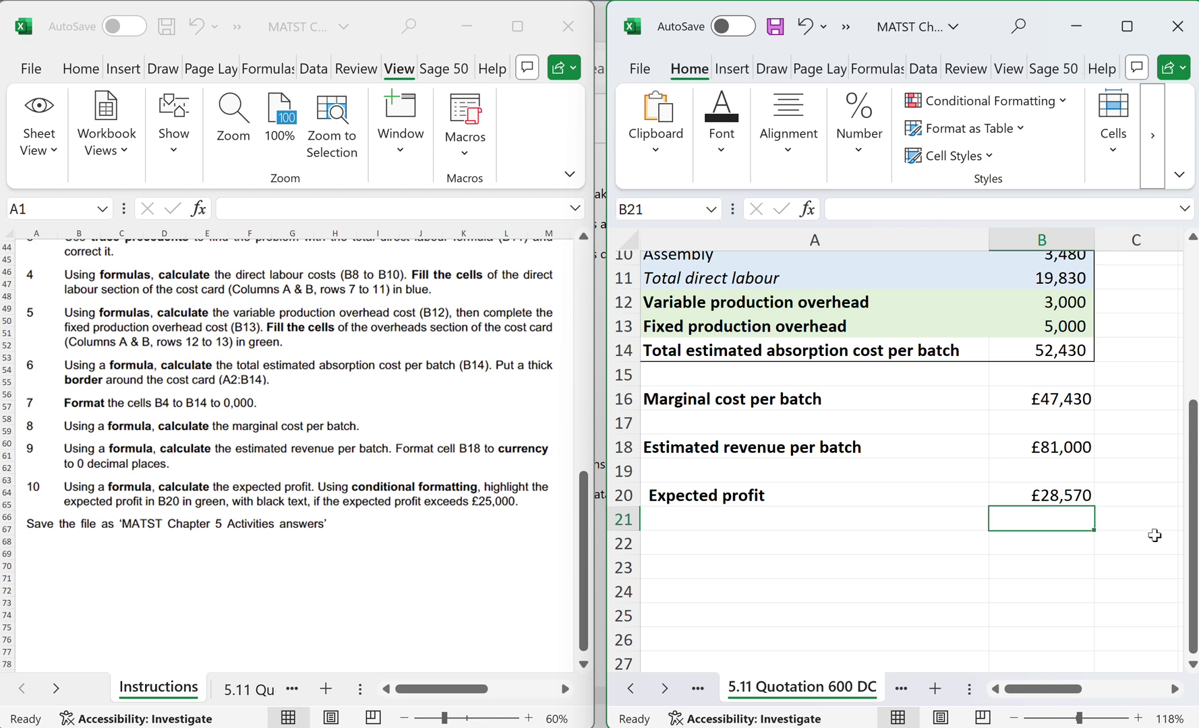
Start a Greater Than highlight rule on B20 with a threshold of 25000.
left_click(1049, 492)
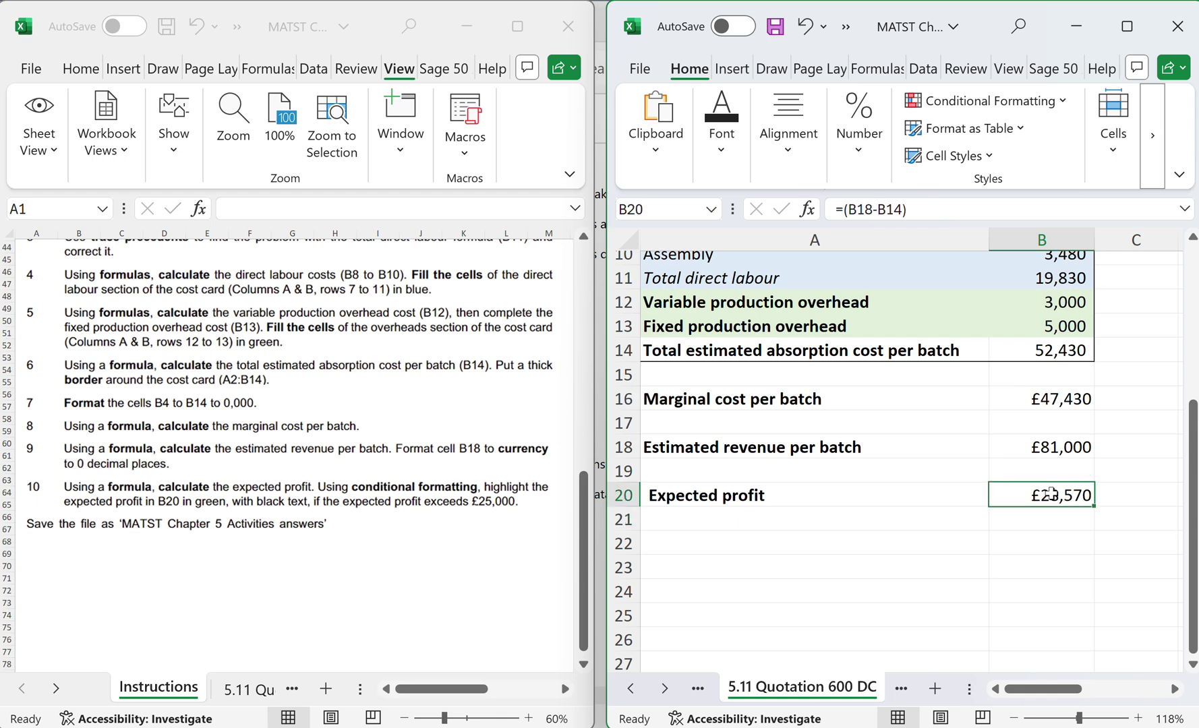
left_click(961, 101)
mouse_move(954, 137)
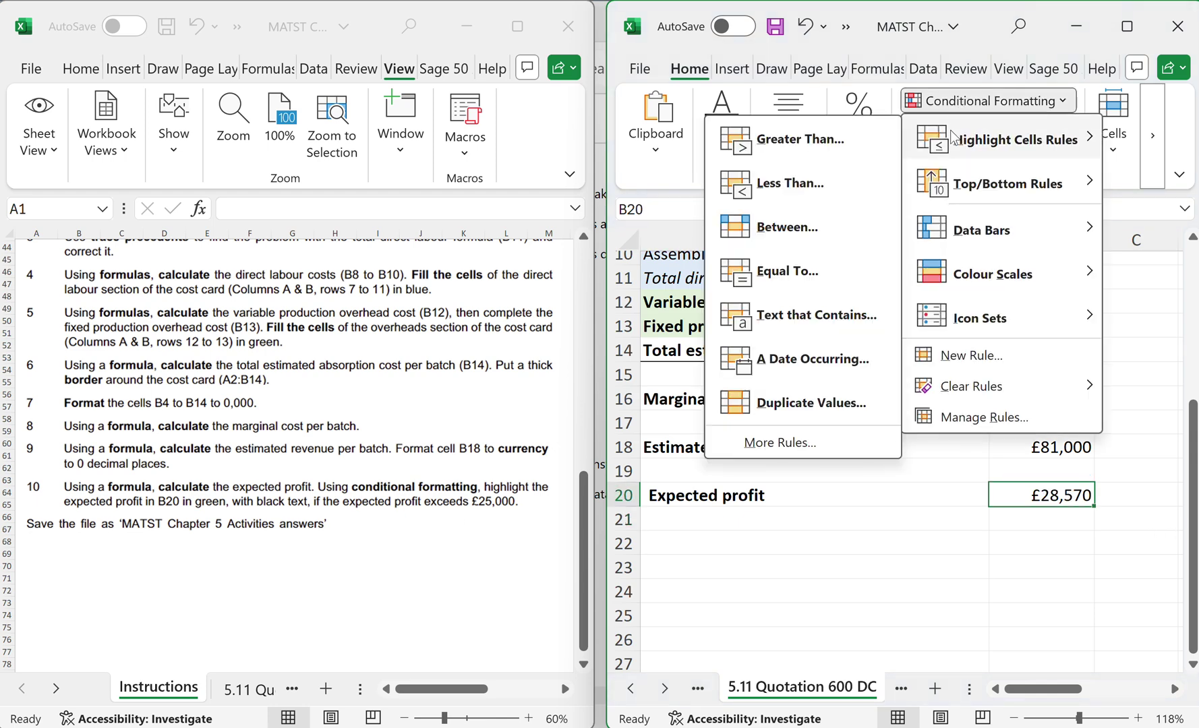
left_click(892, 129)
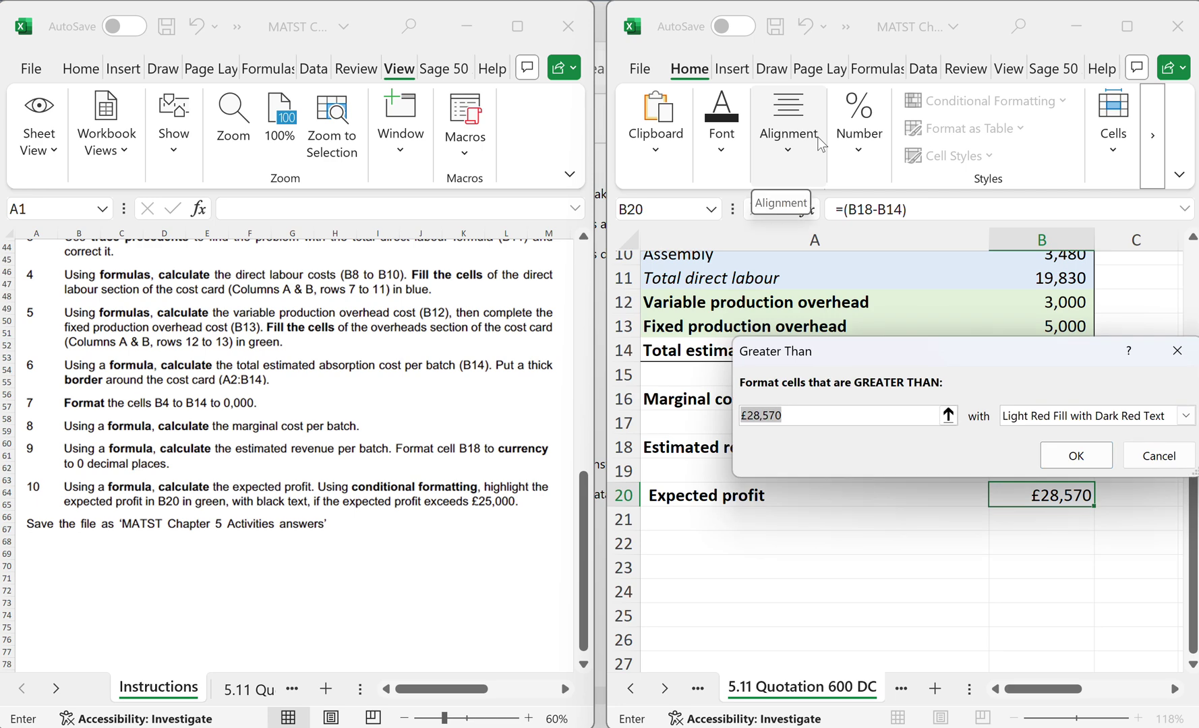
type("25000")
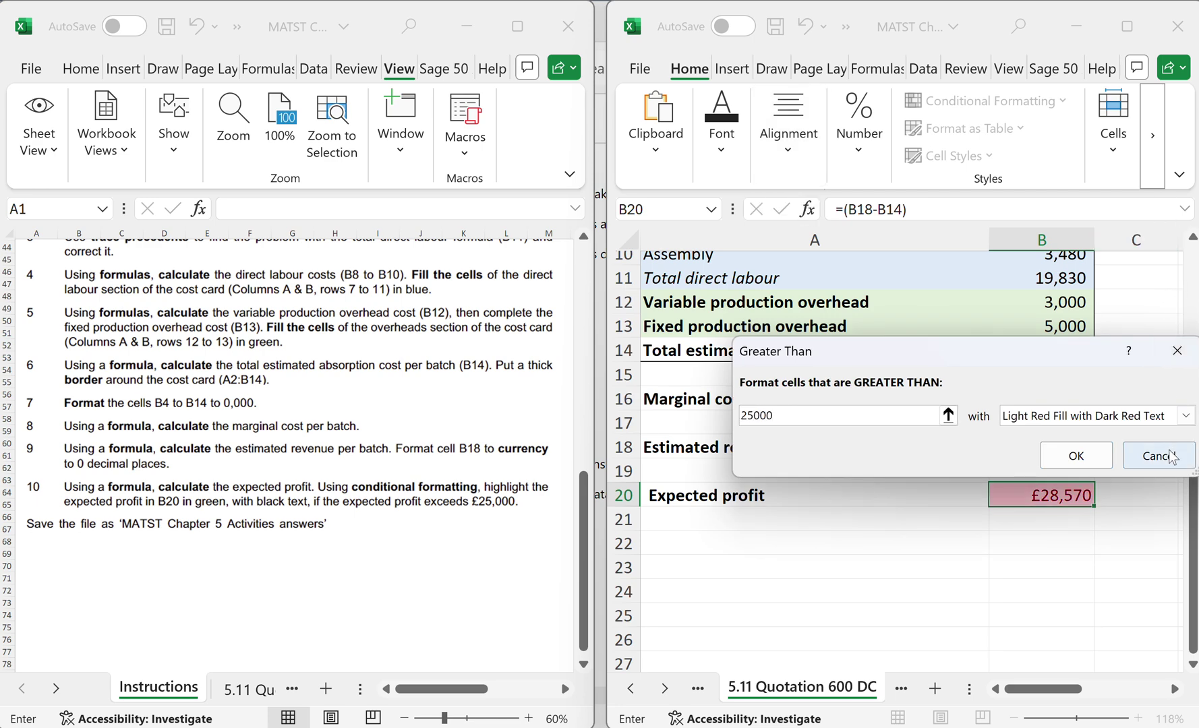
Give the rule a custom light green fill with black text and apply it.
left_click(1185, 418)
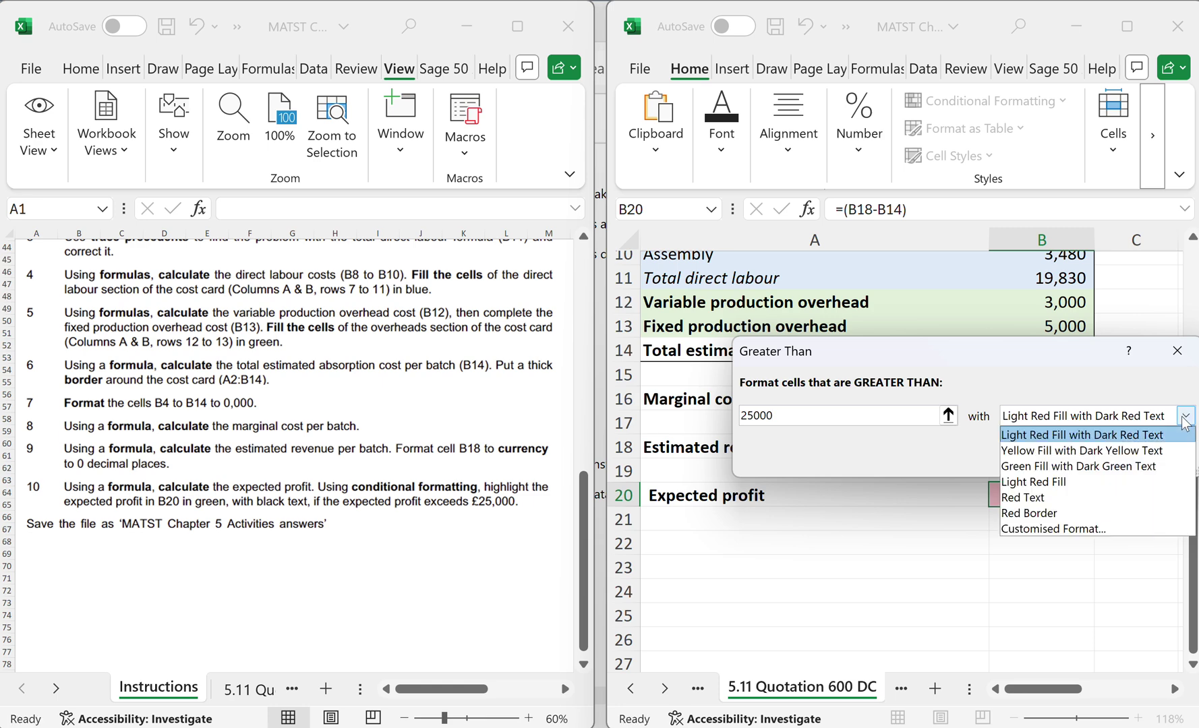
left_click(1071, 527)
left_click(874, 112)
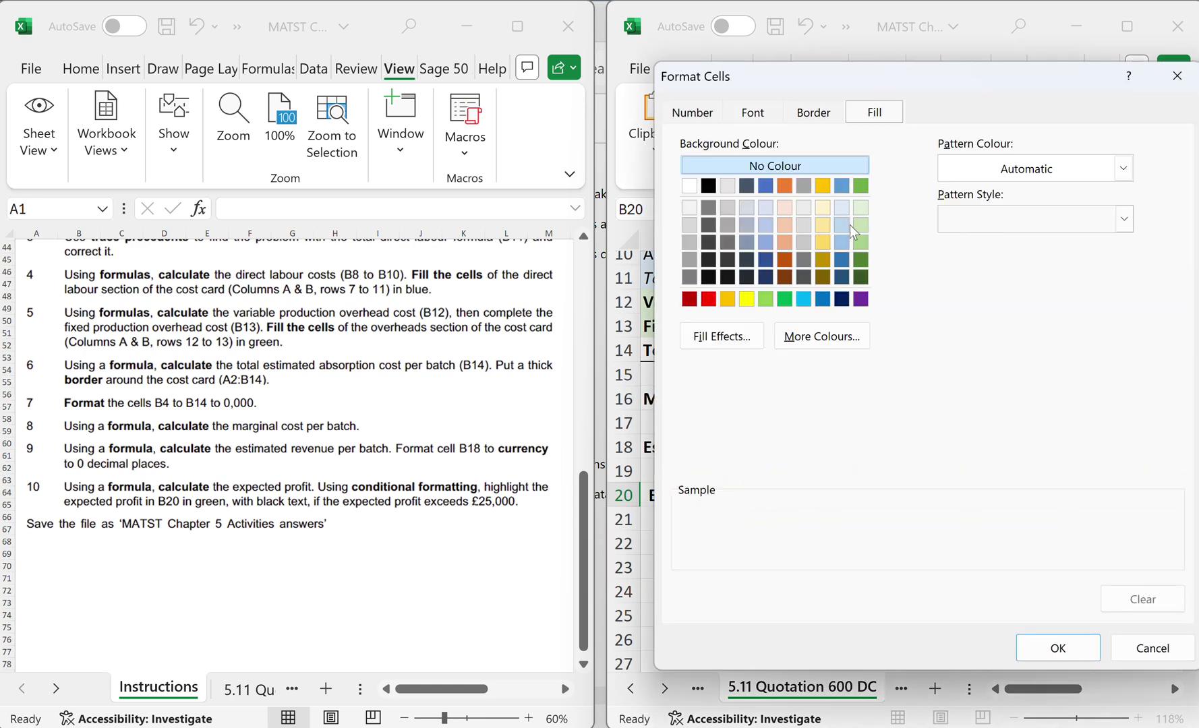
left_click(861, 207)
left_click(753, 112)
left_click(1047, 309)
left_click(954, 401)
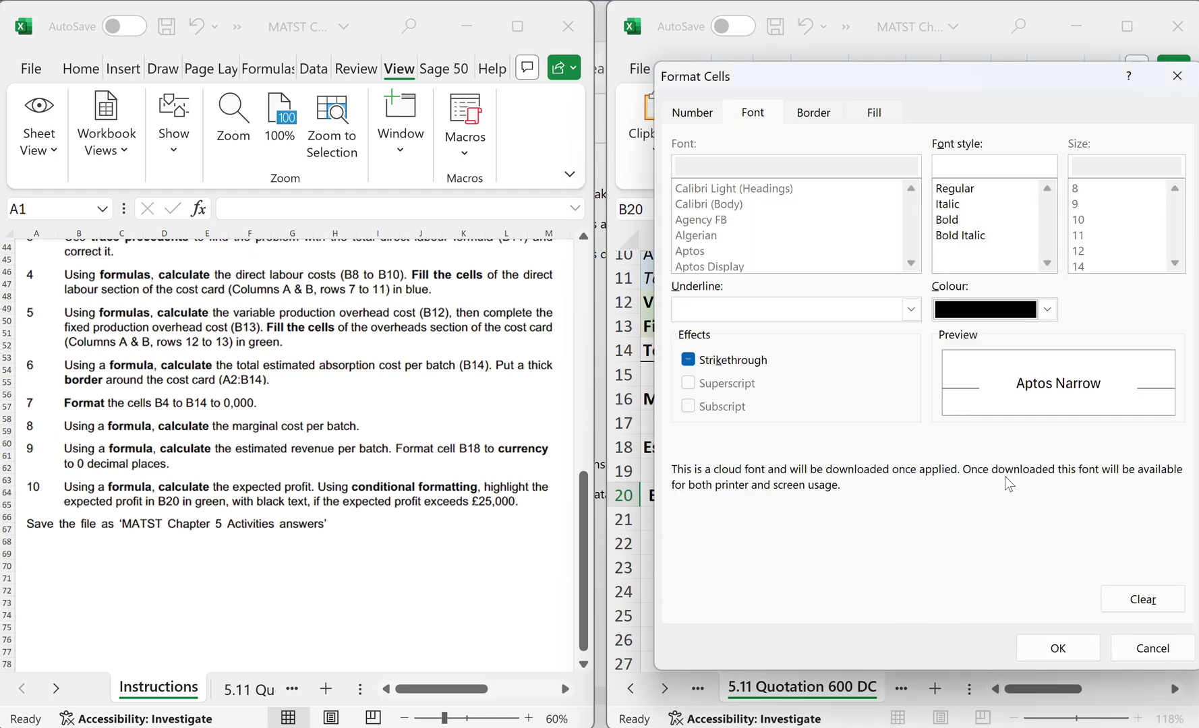
left_click(1049, 651)
left_click(1061, 458)
left_click(855, 586)
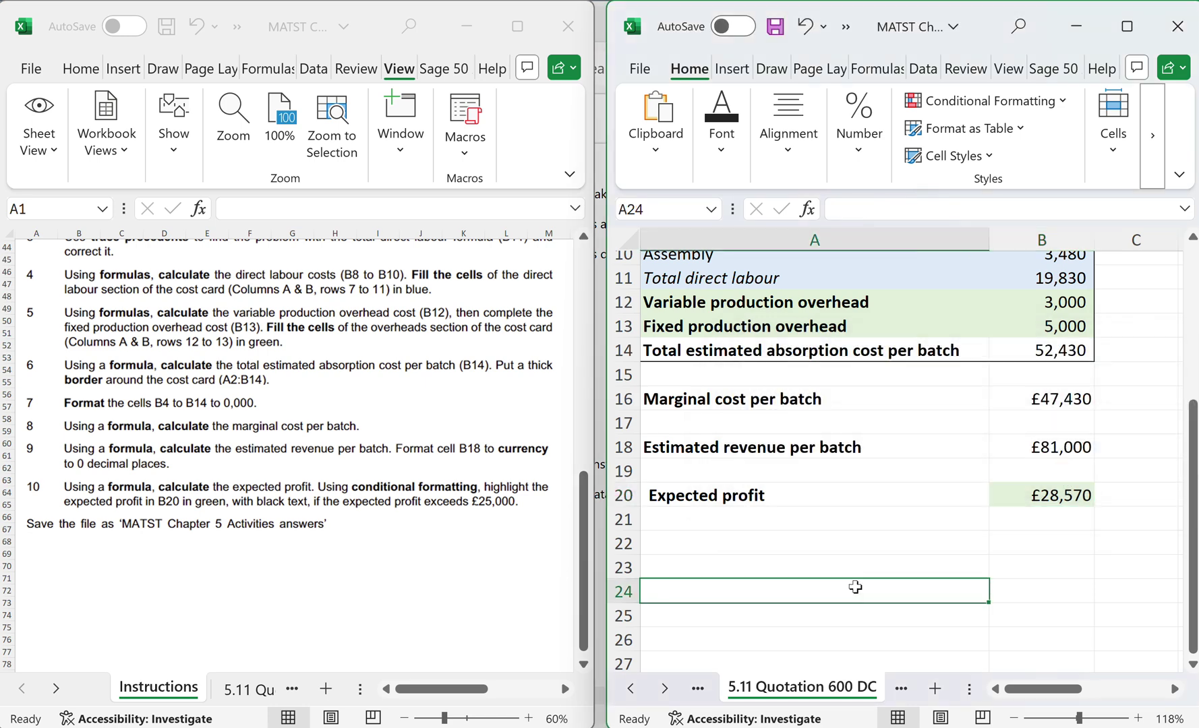
left_click(525, 37)
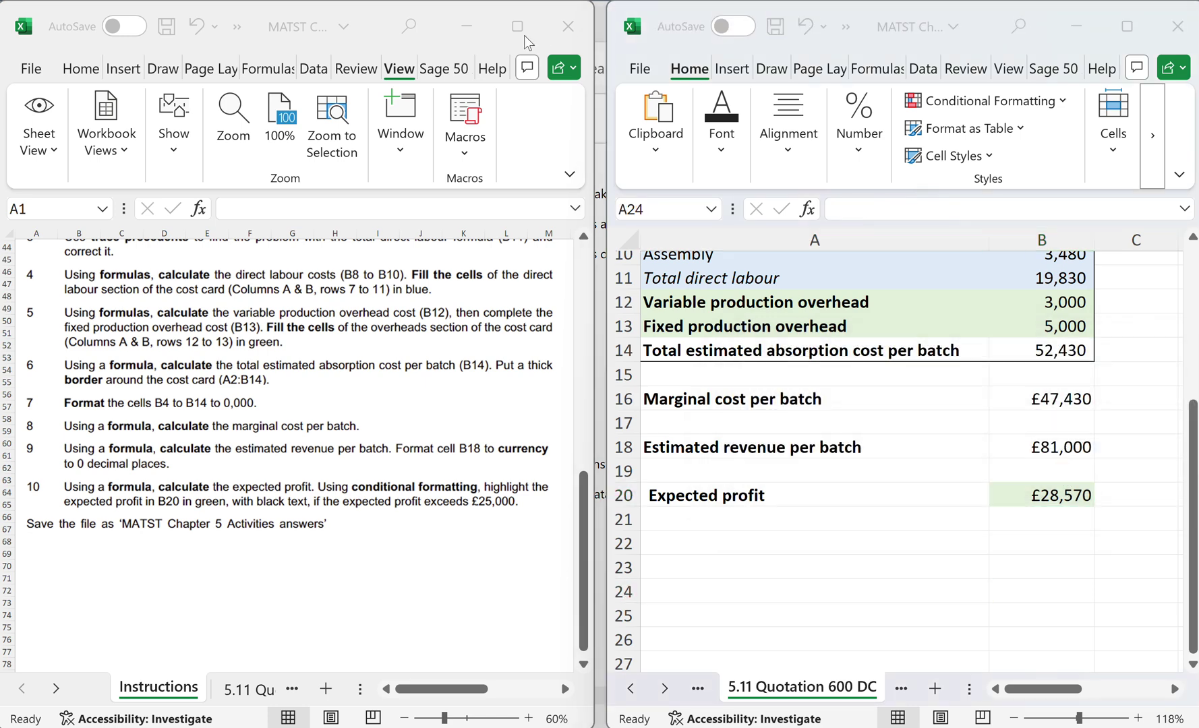